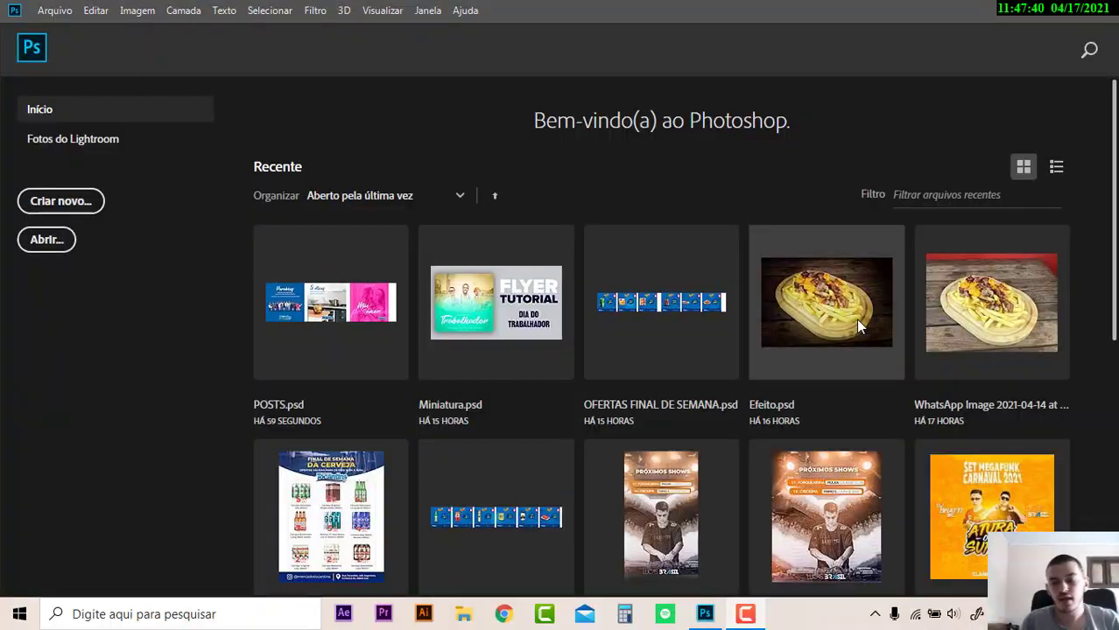
# - Create a new blank white document 1080 px wide by 1200 px tall
pyautogui.click(743, 615)
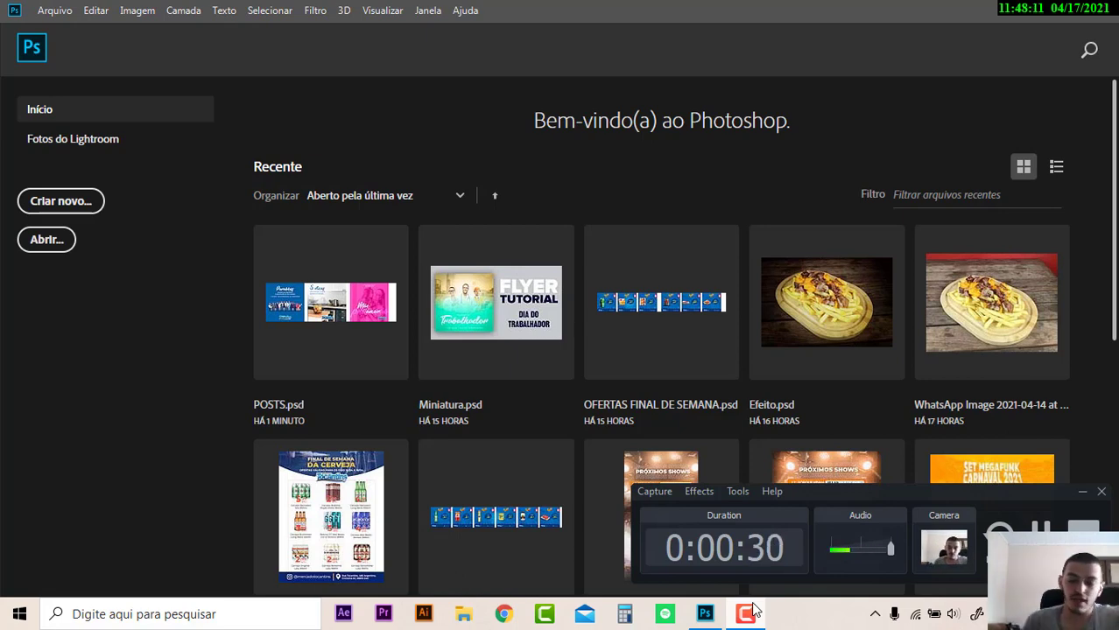
pyautogui.click(1082, 491)
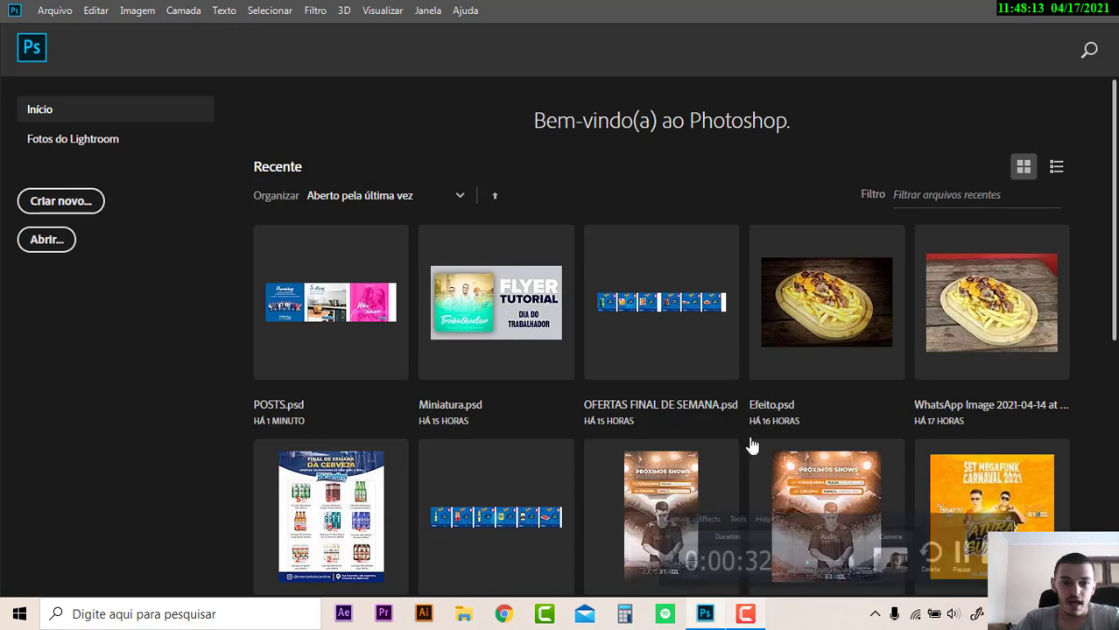
pyautogui.click(63, 207)
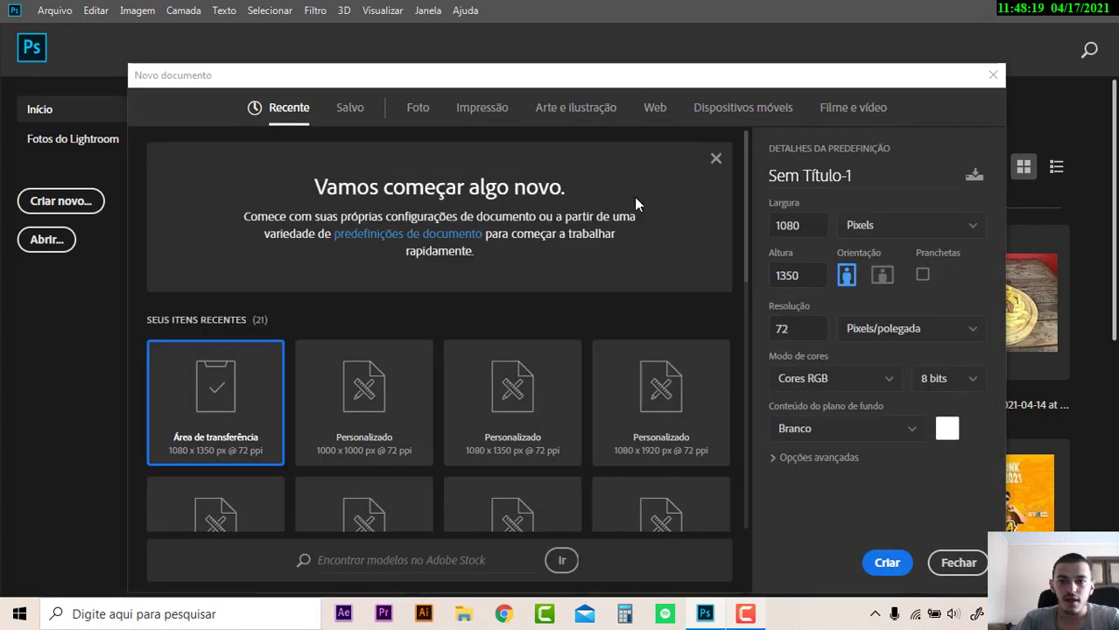
pyautogui.doubleClick(803, 267)
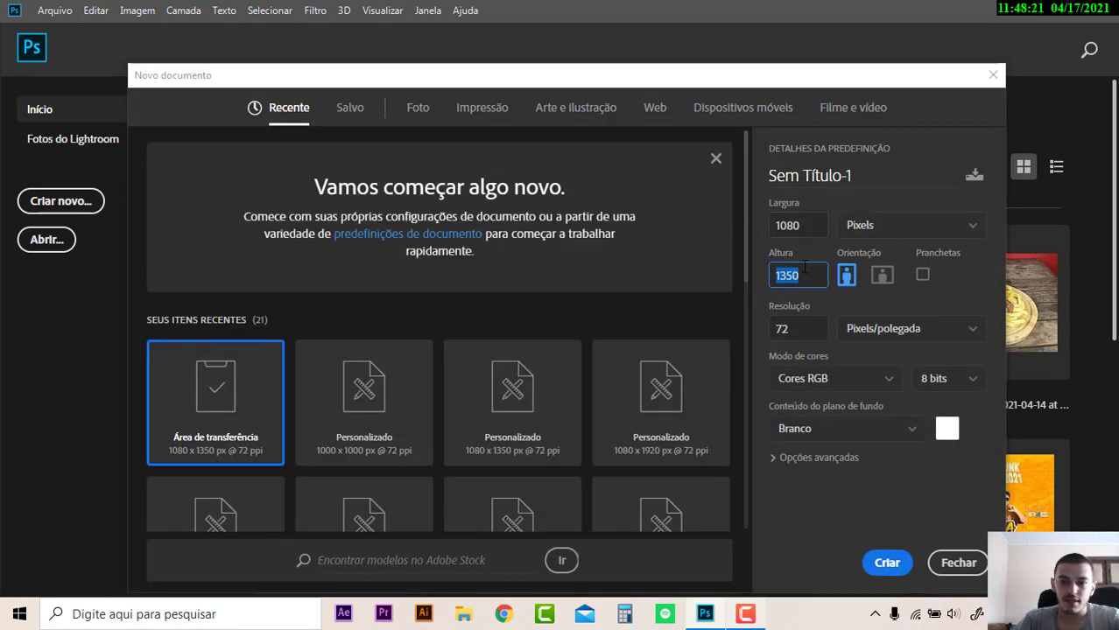
pyautogui.write('1')
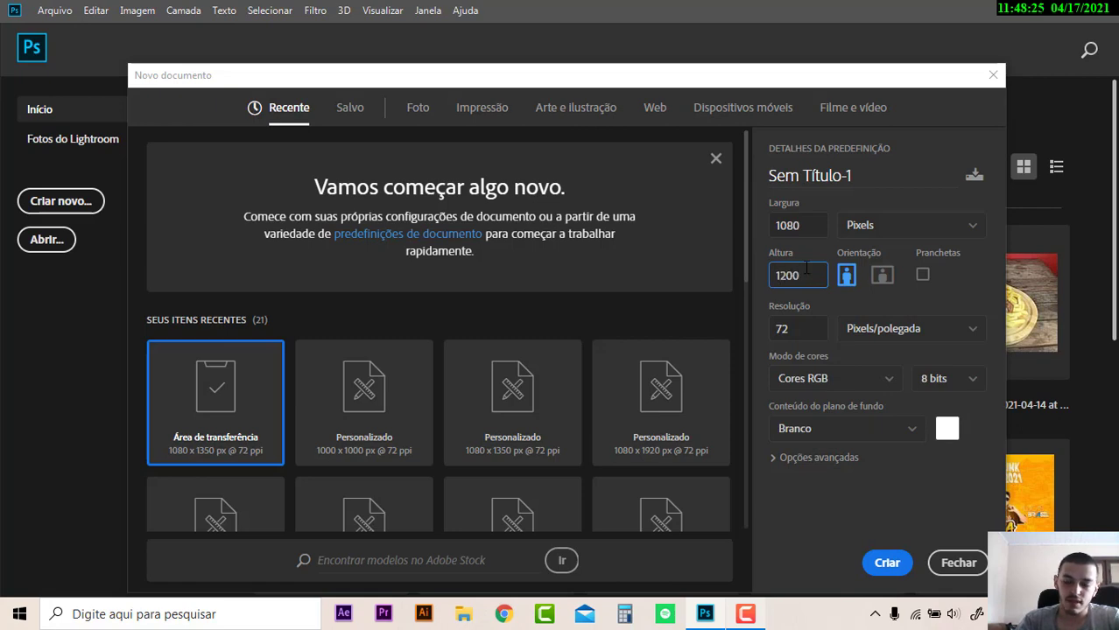
pyautogui.press('Escape')
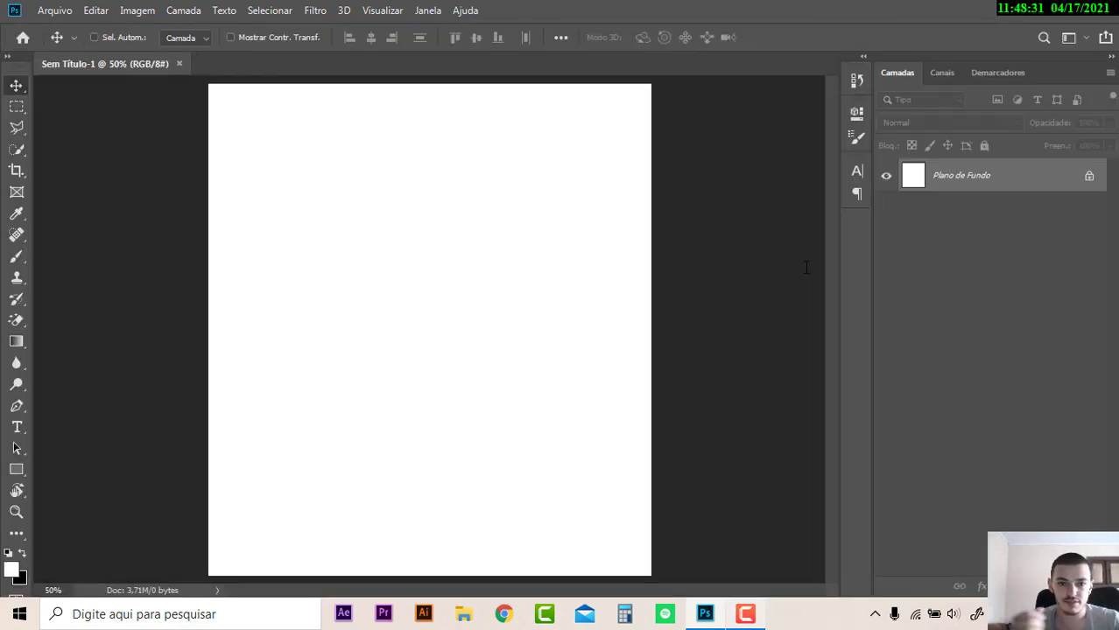
pyautogui.click(59, 12)
# - Place the mothers-day photo from Downloads, scaled to about 290% to fill the canvas
pyautogui.click(110, 326)
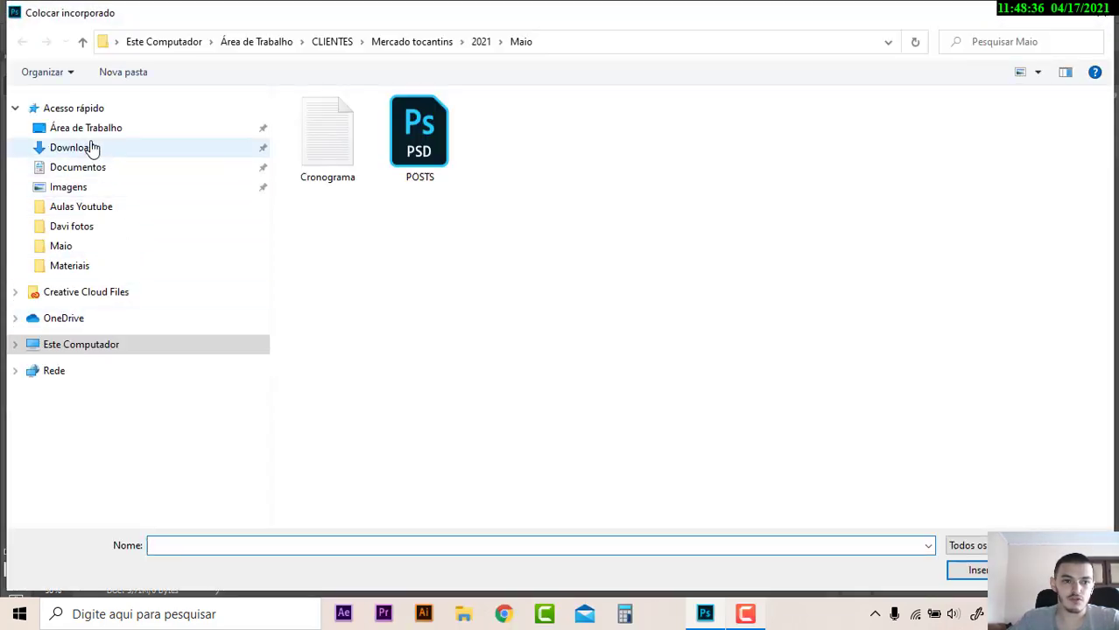
pyautogui.click(92, 148)
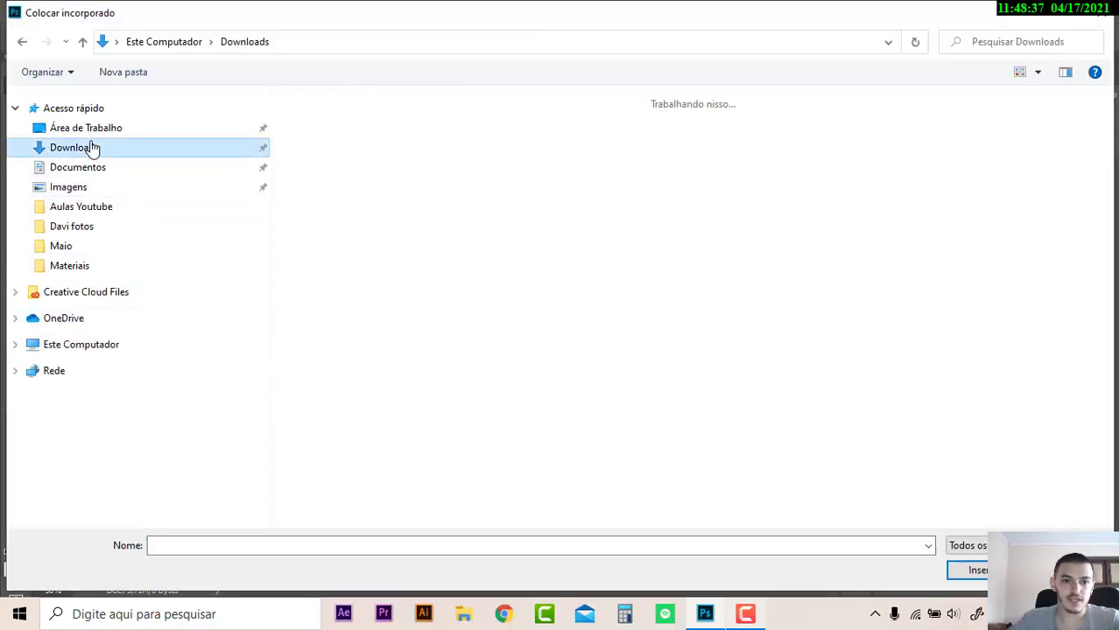
pyautogui.click(315, 157)
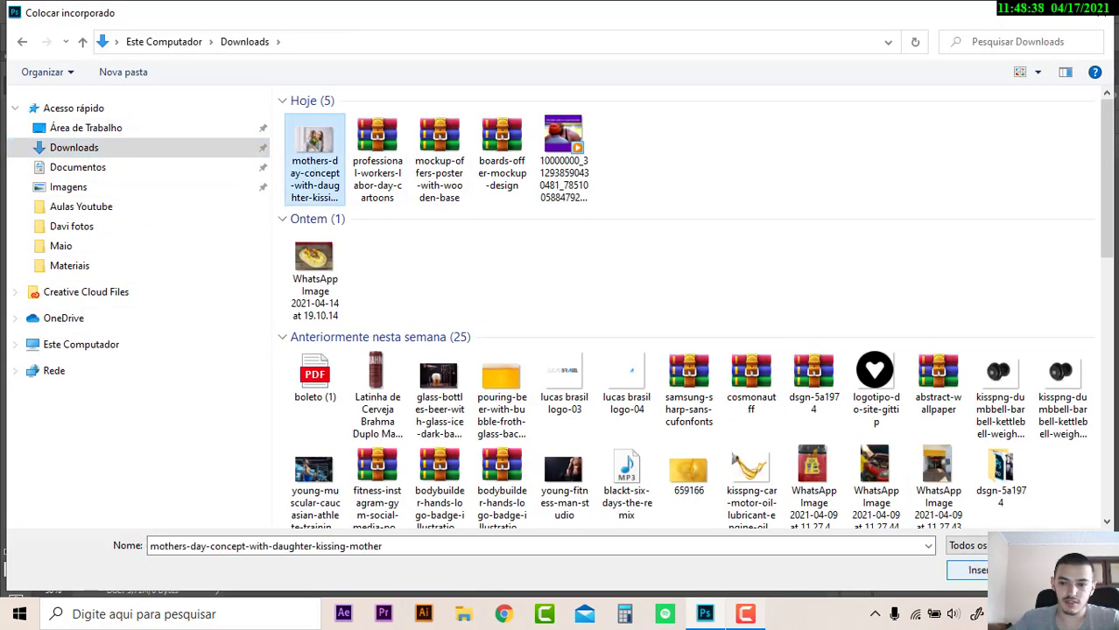
pyautogui.doubleClick(315, 157)
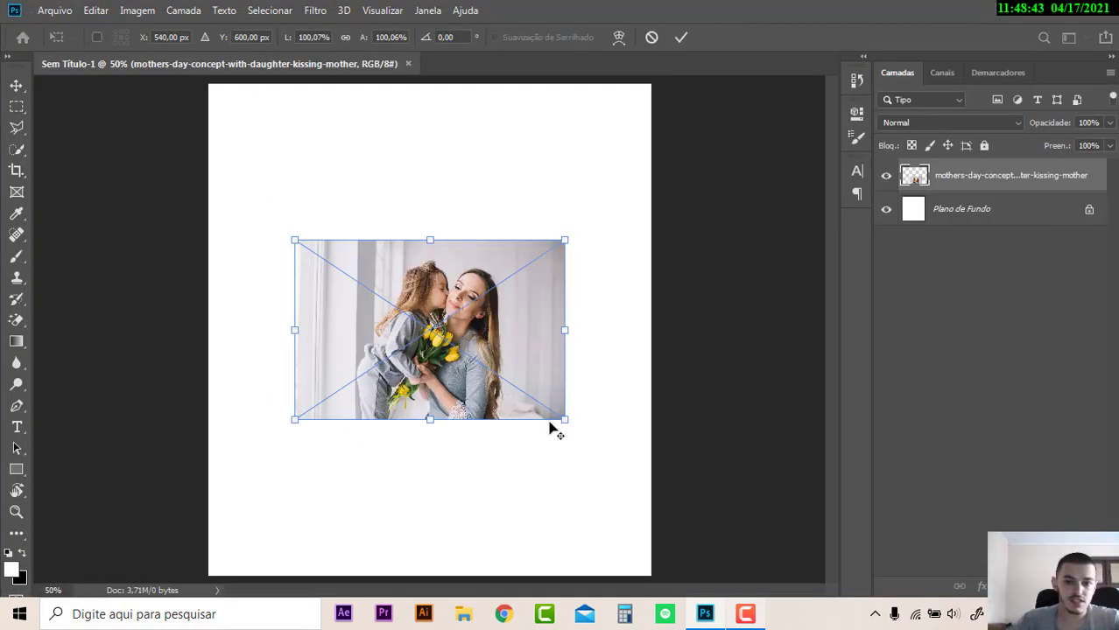
pyautogui.moveTo(566, 418); pyautogui.dragTo(797, 616)
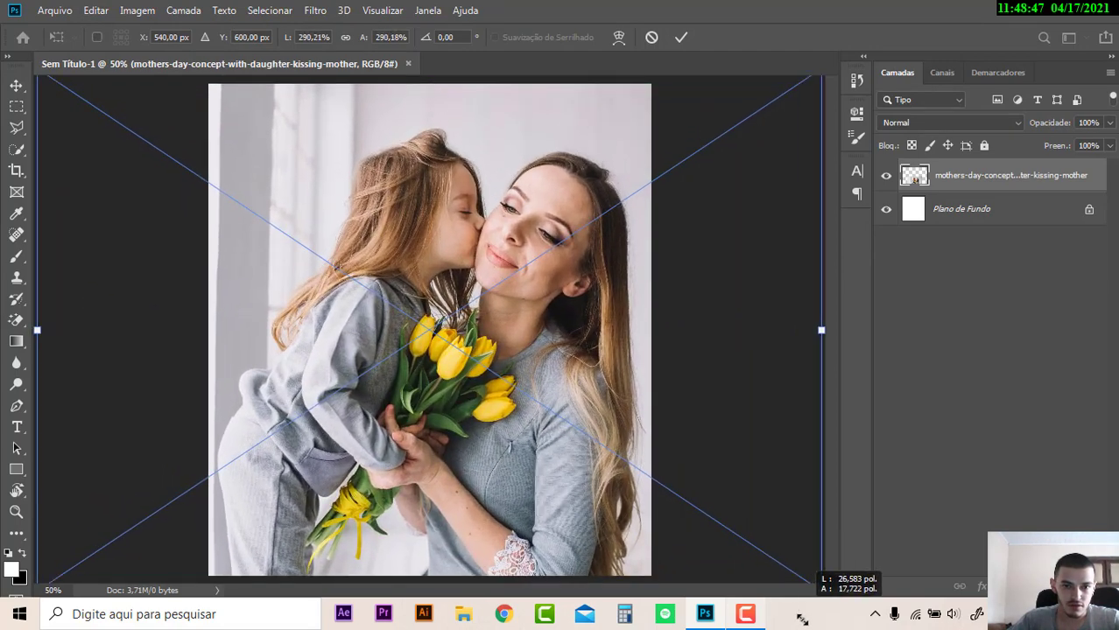
pyautogui.moveTo(800, 576); pyautogui.dragTo(821, 581)
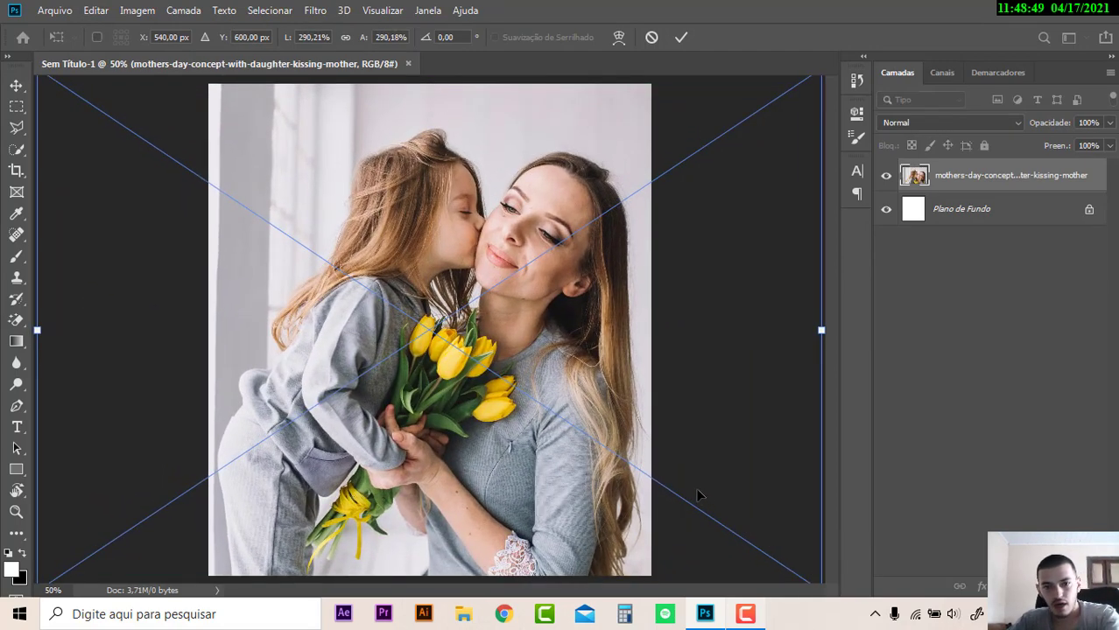
pyautogui.press('Return')
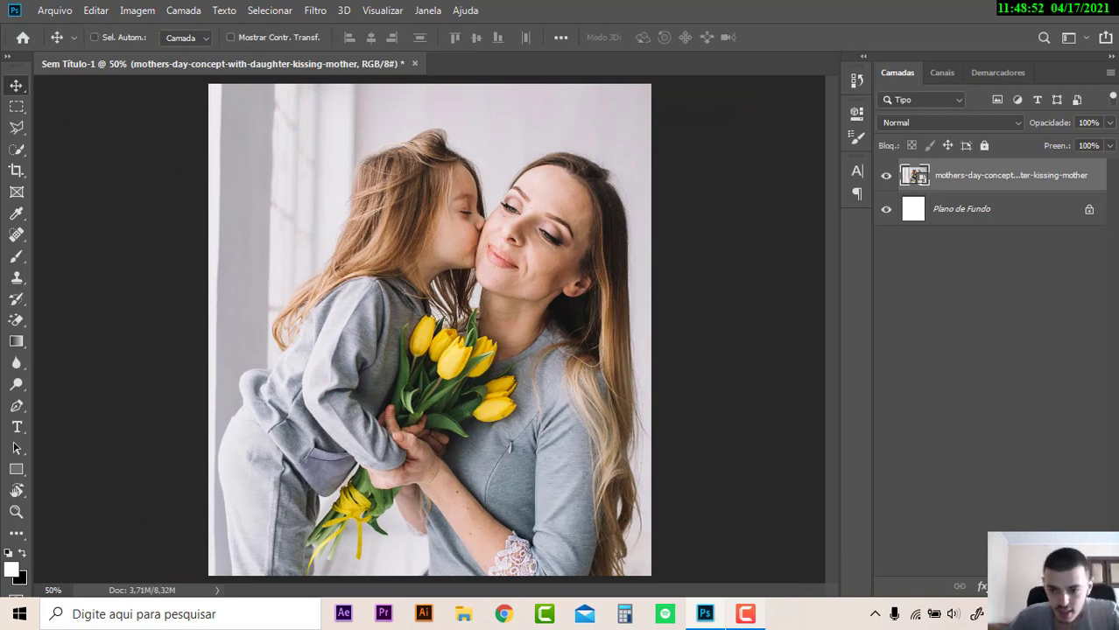
# - Add a magenta Solid Color fill layer (f029c8) just above the background
pyautogui.click(982, 216)
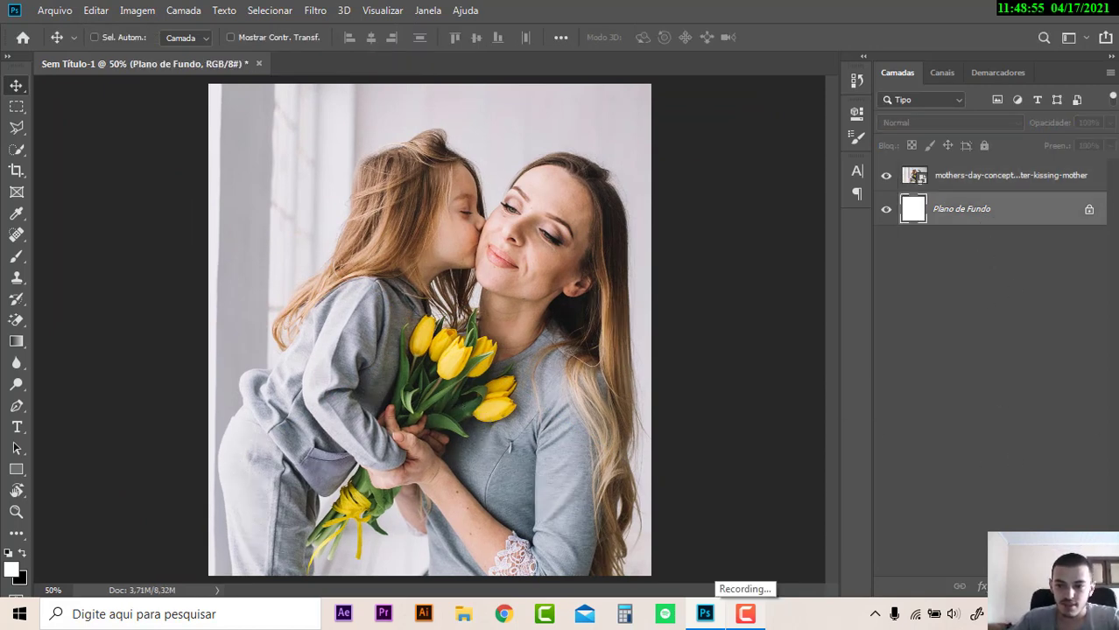
pyautogui.click(1025, 585)
pyautogui.click(1003, 296)
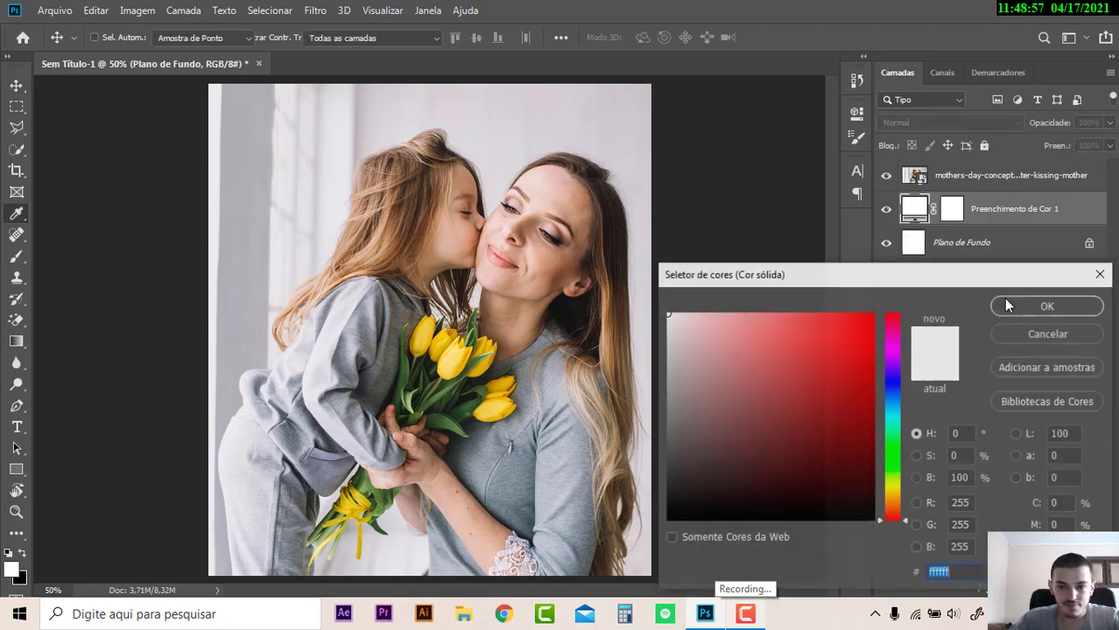
pyautogui.moveTo(892, 467); pyautogui.dragTo(896, 341)
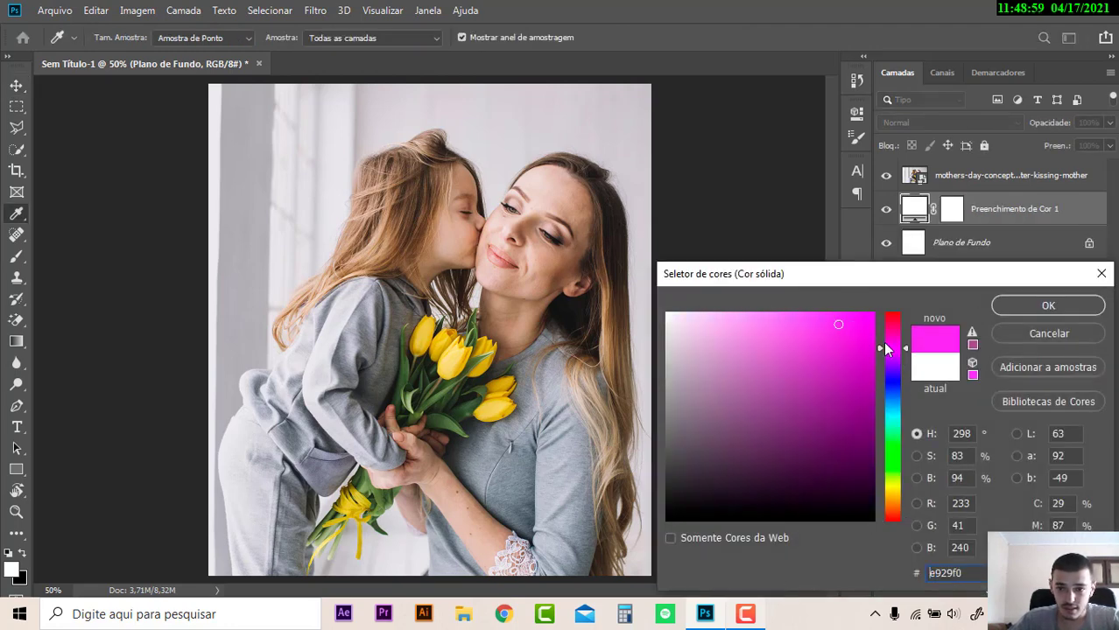
pyautogui.click(1017, 305)
# - Lower the photo layer's fill to 32% so the magenta tints it pink
pyautogui.click(999, 181)
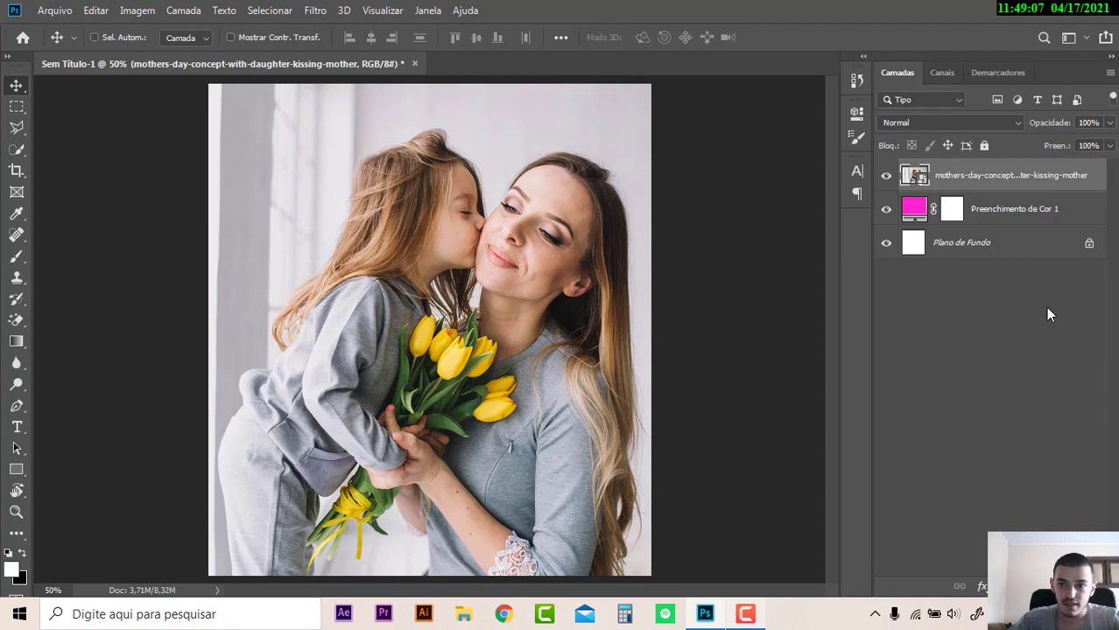
pyautogui.moveTo(1055, 151); pyautogui.dragTo(999, 155)
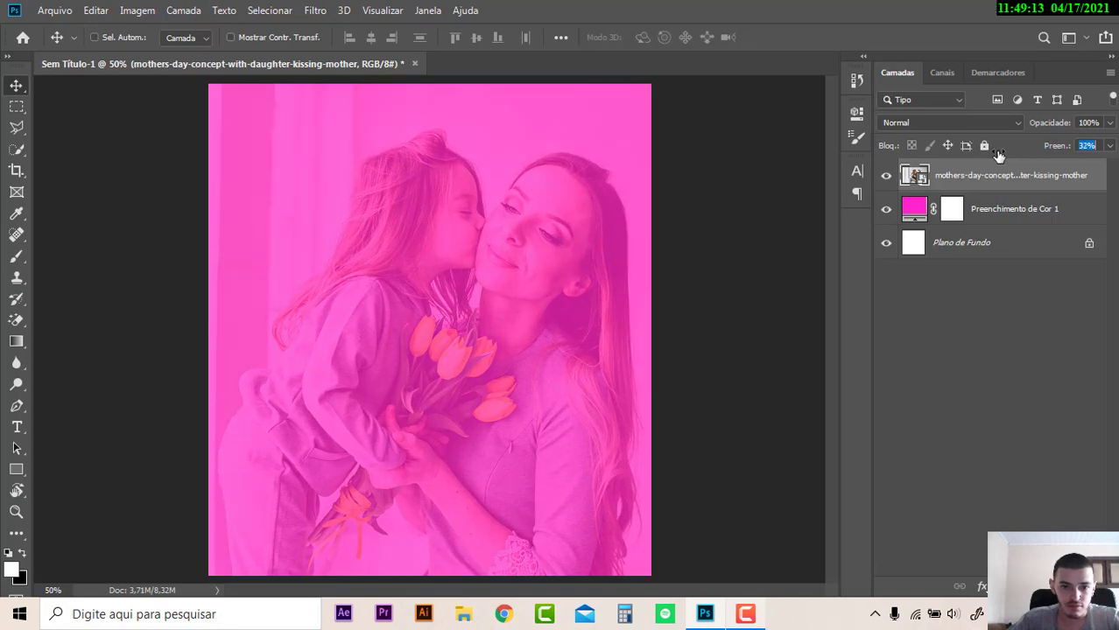
pyautogui.click(993, 123)
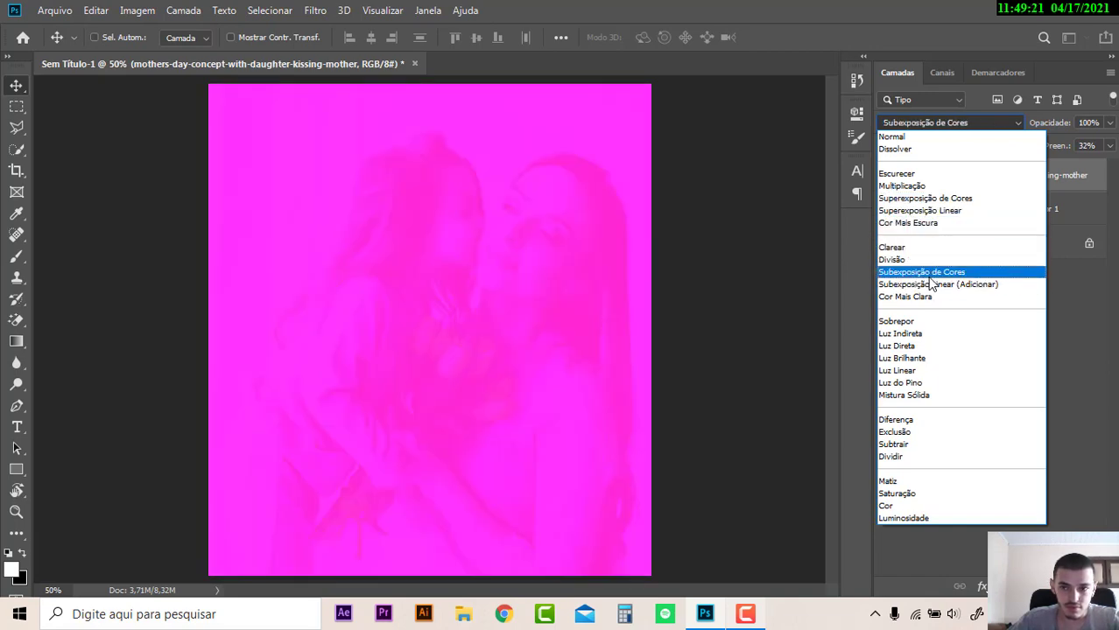
# - Try the Subexposição de Cores and Luz Indireta blends, then return the photo to Normal at 26% fill
pyautogui.click(931, 275)
pyautogui.moveTo(1054, 151)
pyautogui.mouseDown()
pyautogui.moveTo(1083, 152)
pyautogui.moveTo(1044, 152)
pyautogui.mouseUp()
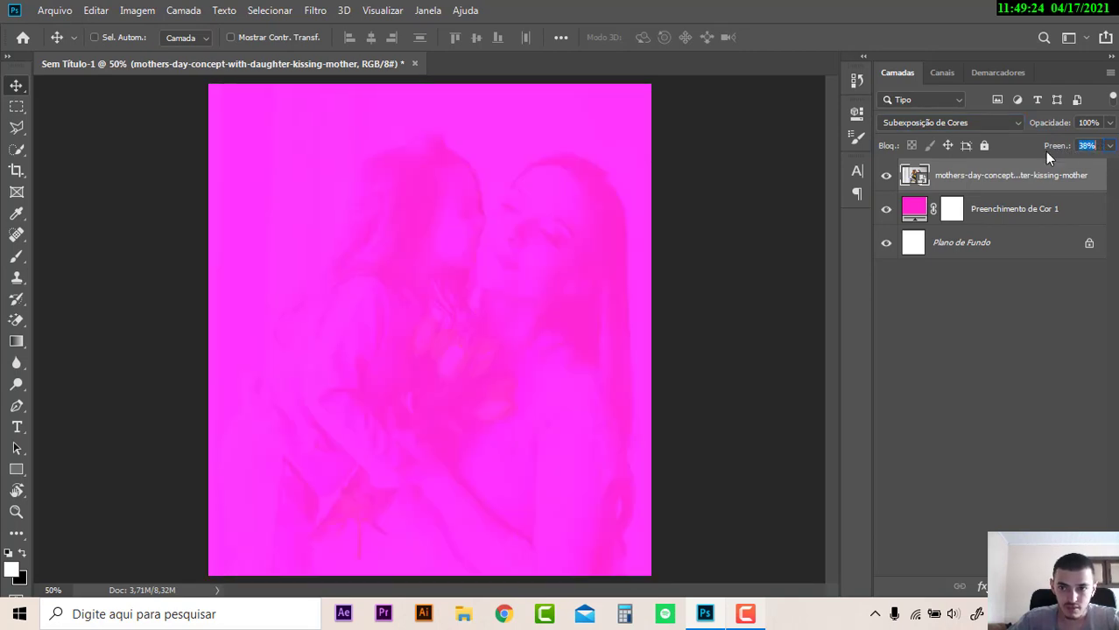
pyautogui.click(944, 124)
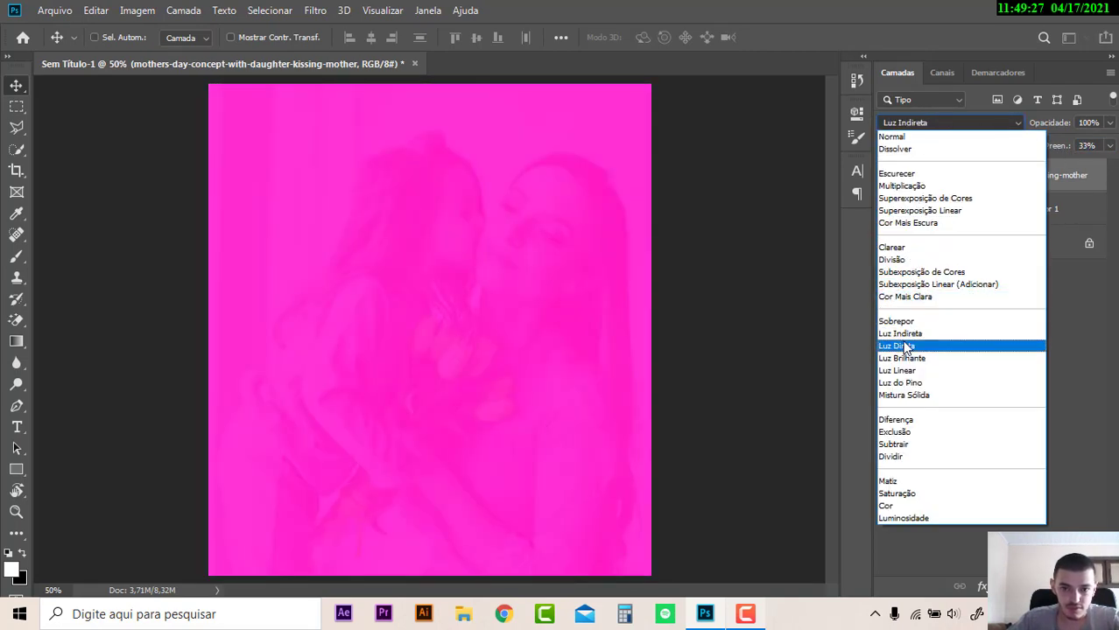
pyautogui.click(907, 339)
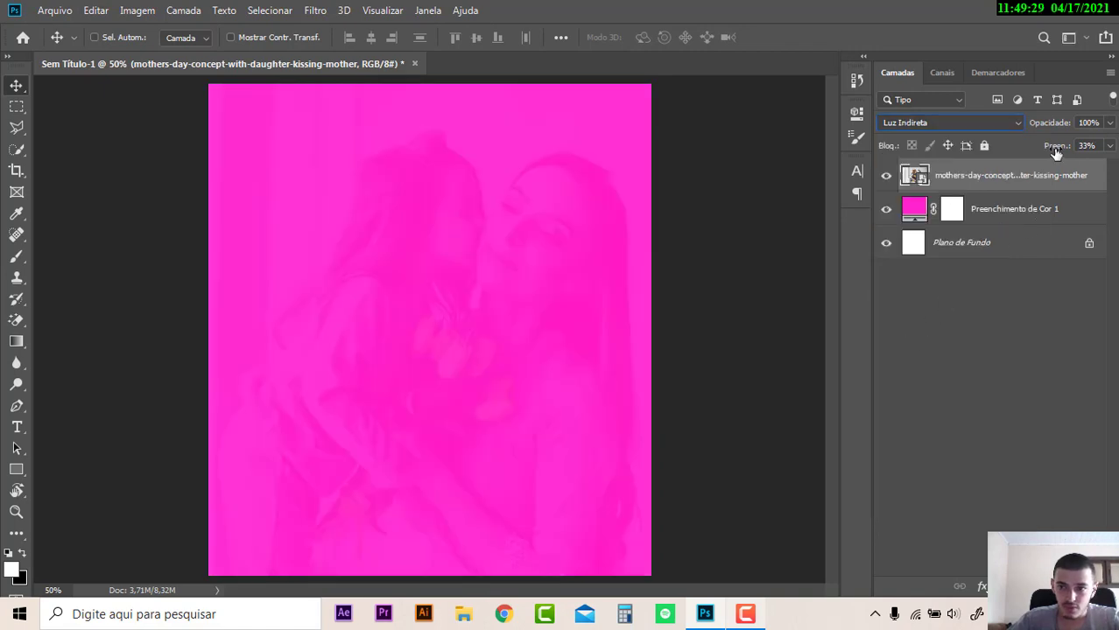
pyautogui.moveTo(1047, 150)
pyautogui.mouseDown()
pyautogui.moveTo(1062, 150)
pyautogui.moveTo(999, 152)
pyautogui.mouseUp()
pyautogui.click(944, 123)
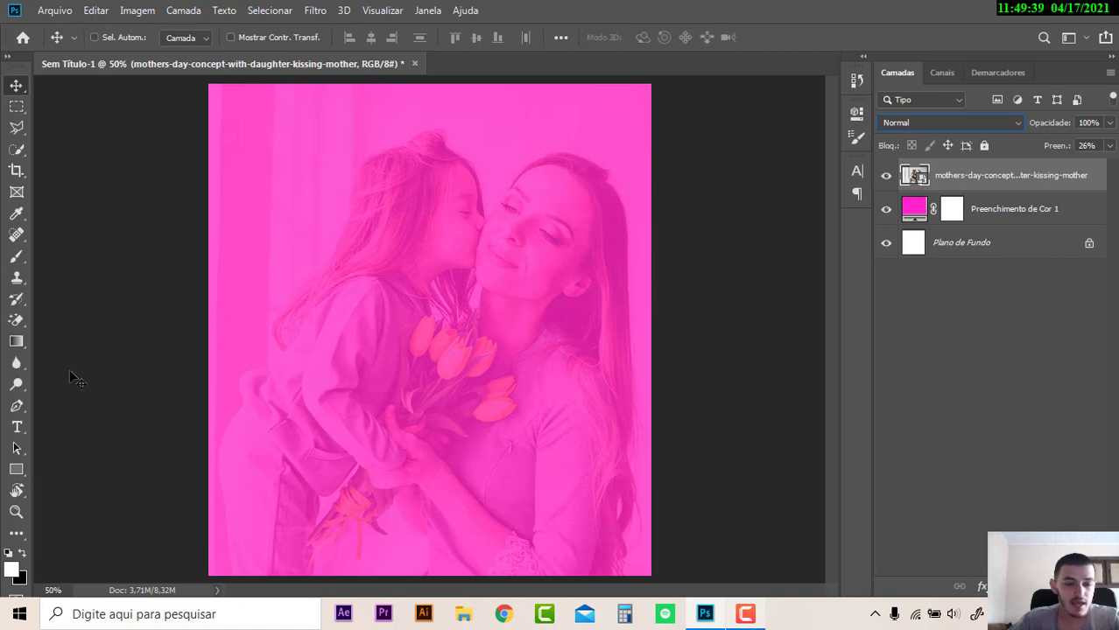
# - Change the fill layer colour to a deeper rose pink, e5037d
pyautogui.doubleClick(914, 210)
pyautogui.write('aa0f79')
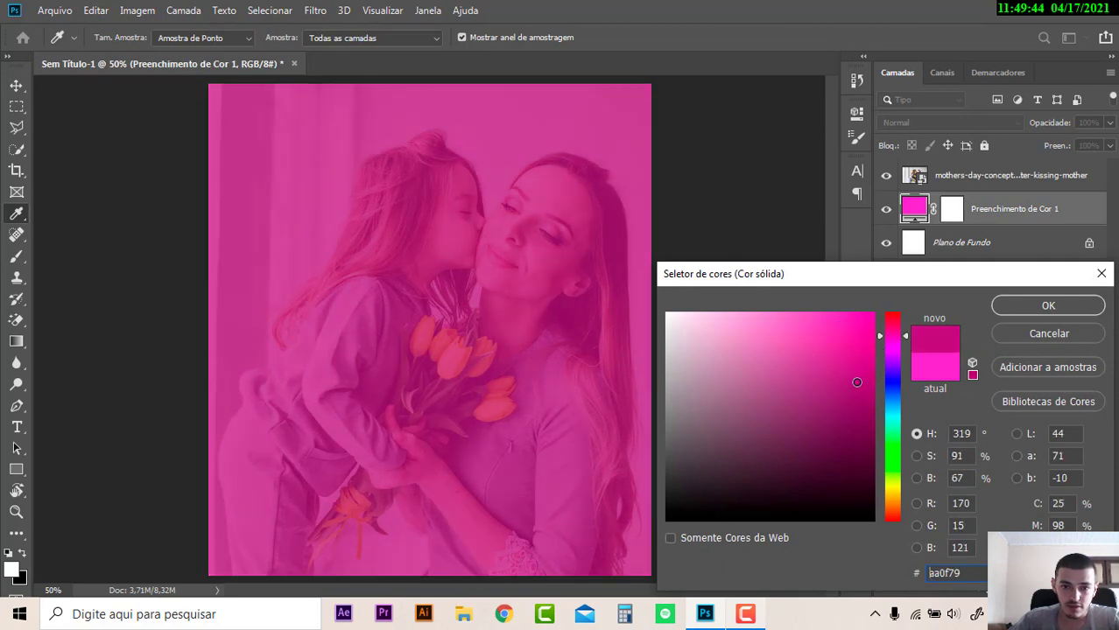
pyautogui.moveTo(857, 382)
pyautogui.mouseDown()
pyautogui.moveTo(864, 336)
pyautogui.moveTo(873, 344)
pyautogui.mouseUp()
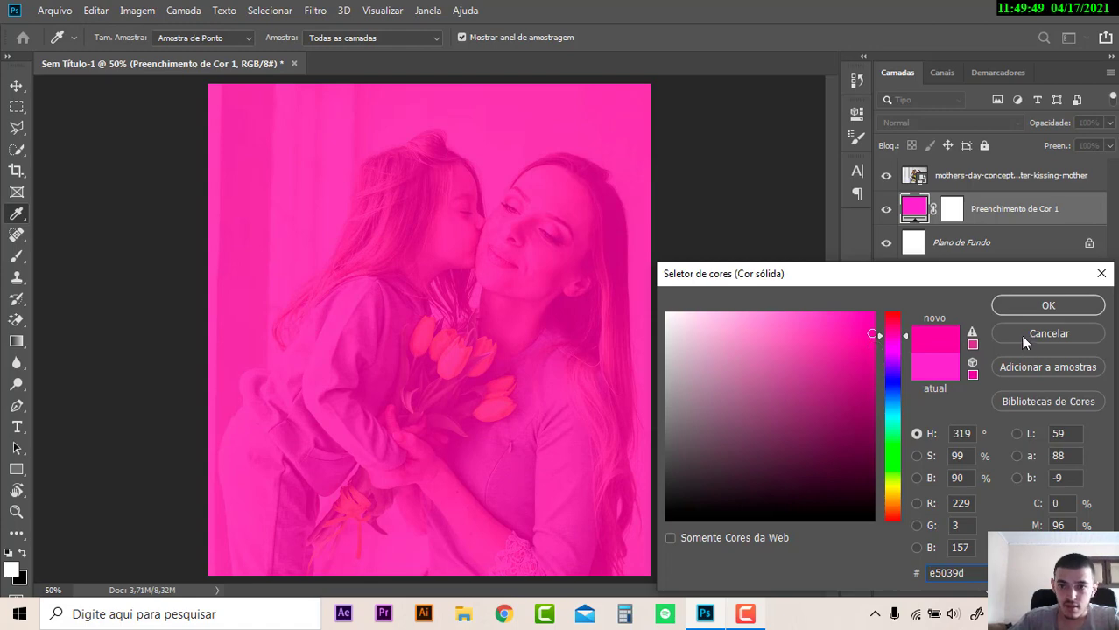
pyautogui.moveTo(897, 346); pyautogui.dragTo(904, 348)
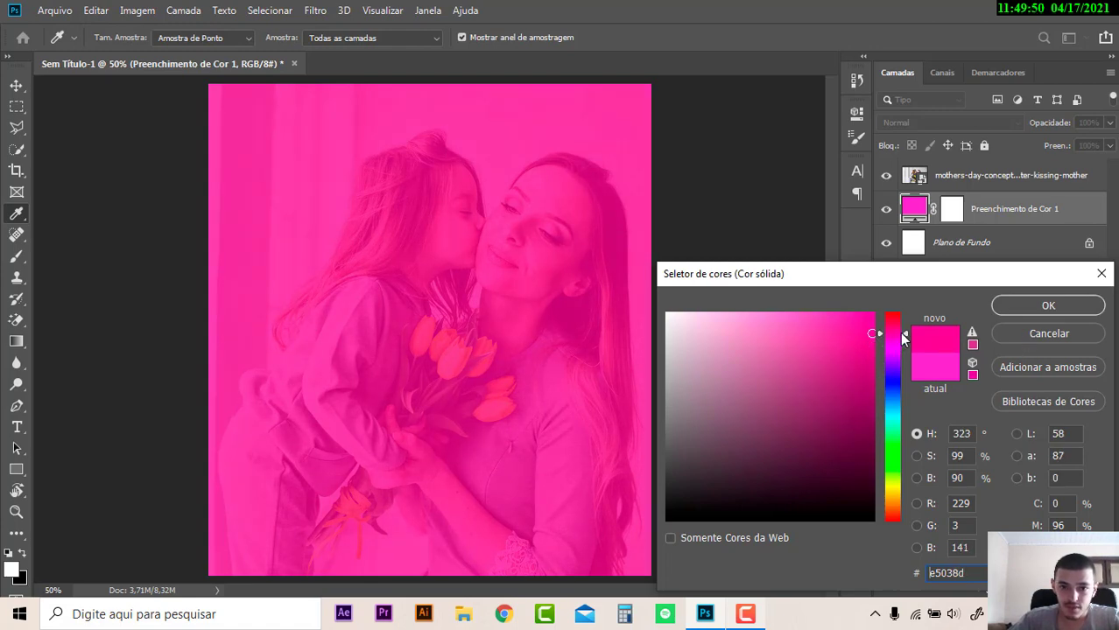
pyautogui.click(907, 334)
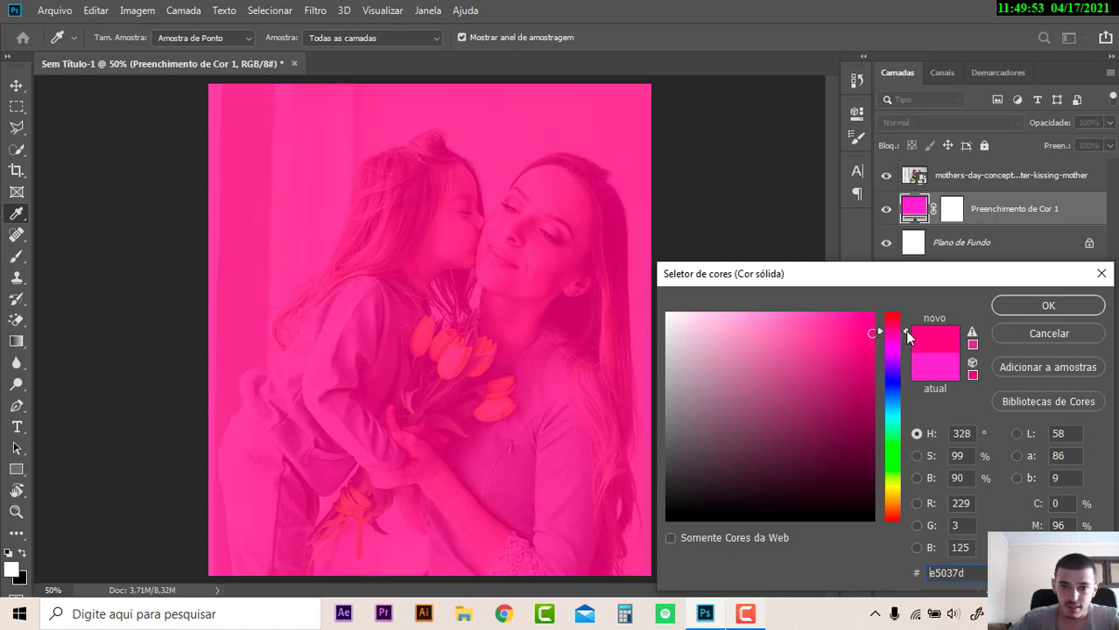
pyautogui.click(1054, 308)
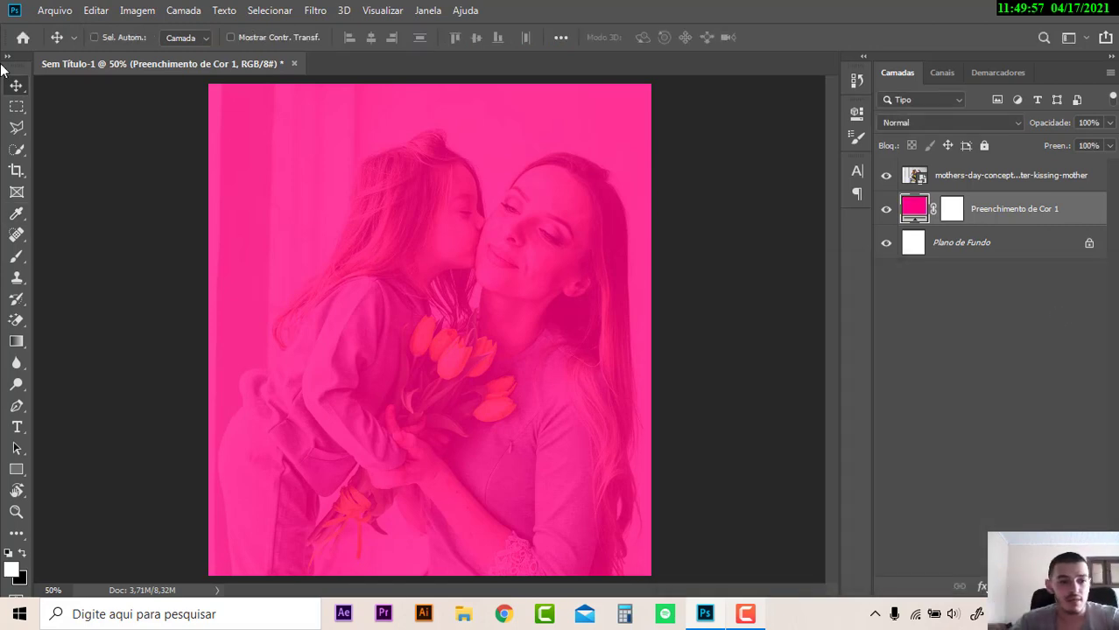
# - Add a text layer reading 'Mãe' on the photo
pyautogui.click(17, 426)
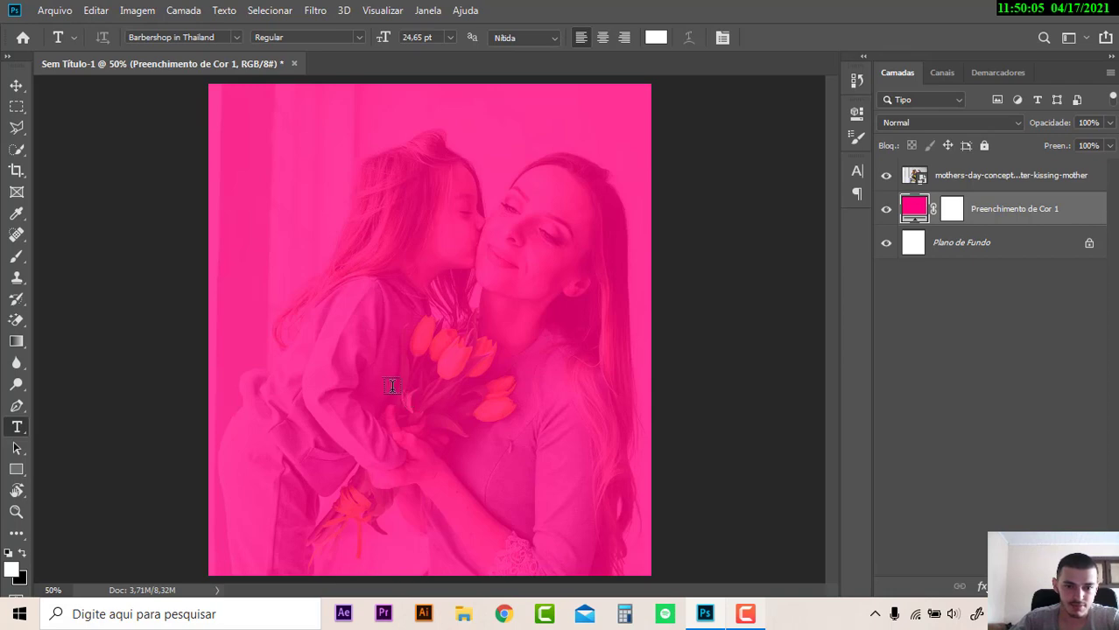
pyautogui.click(486, 428)
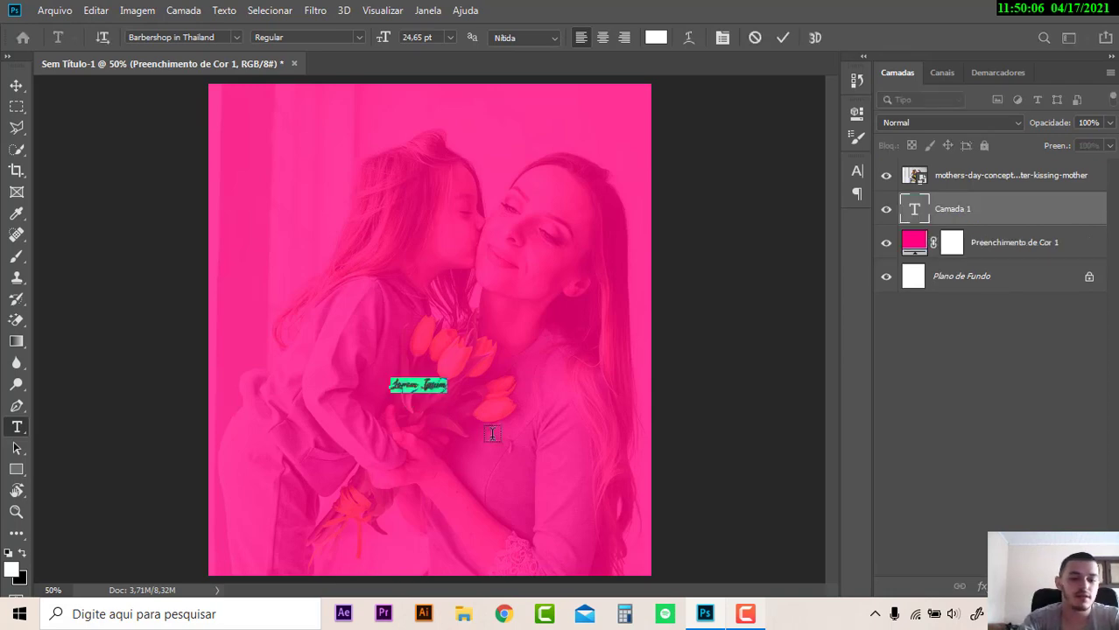
pyautogui.press('BackSpace')
pyautogui.write('Mãe')
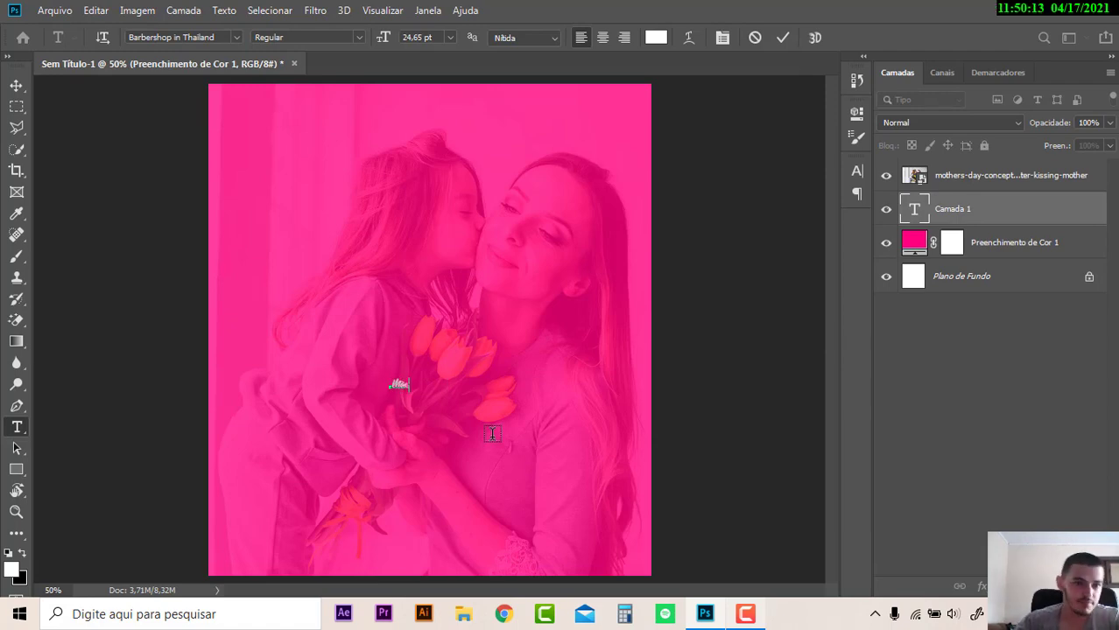
pyautogui.click(16, 85)
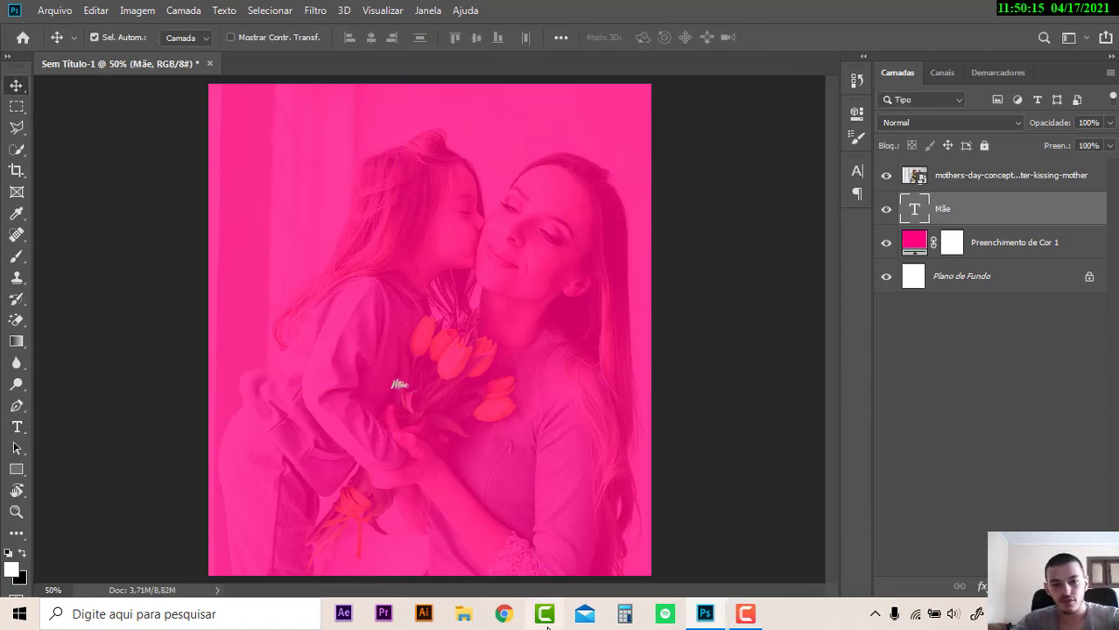
# - Enlarge the Mãe text and move its layer above the photo
pyautogui.hotkey('ctrl', 't')
pyautogui.moveTo(410, 395); pyautogui.dragTo(544, 502)
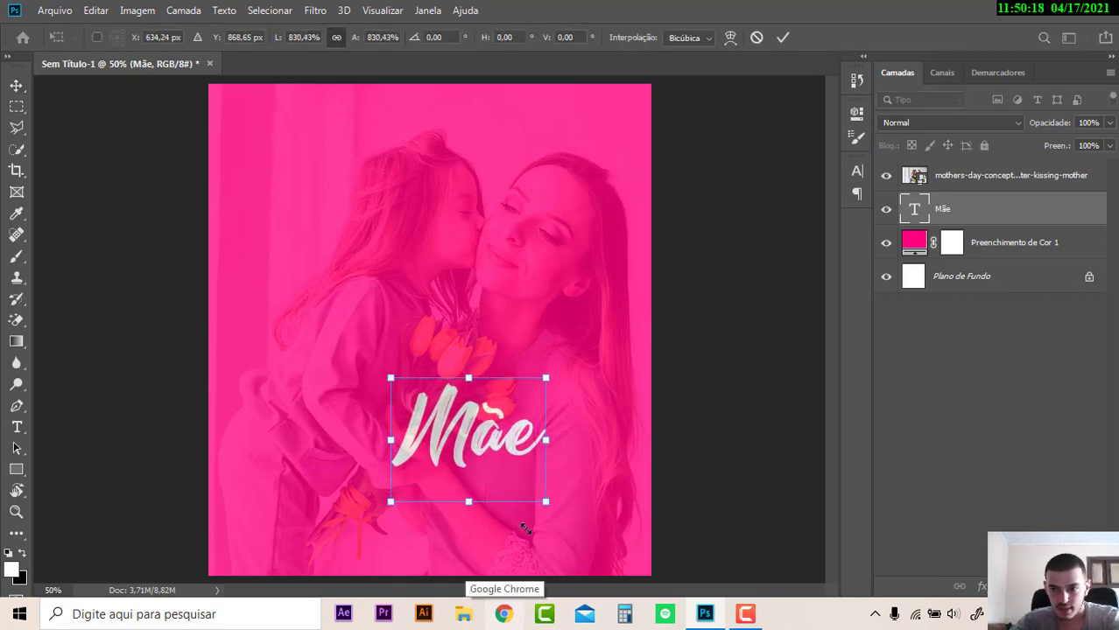
pyautogui.press('Return')
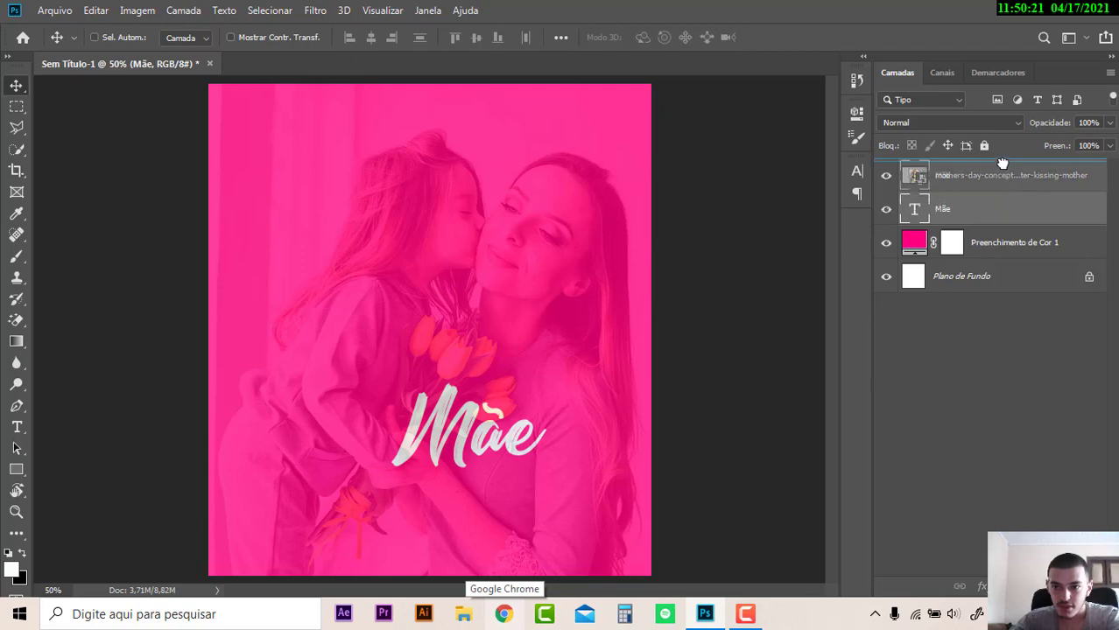
pyautogui.moveTo(1004, 210); pyautogui.dragTo(1004, 162)
# - Move Mãe higher and retype the duplicate text layer as 'significa' beneath it
pyautogui.moveTo(512, 450)
pyautogui.mouseDown()
pyautogui.moveTo(367, 386)
pyautogui.moveTo(453, 461)
pyautogui.mouseUp()
pyautogui.doubleClick(453, 461)
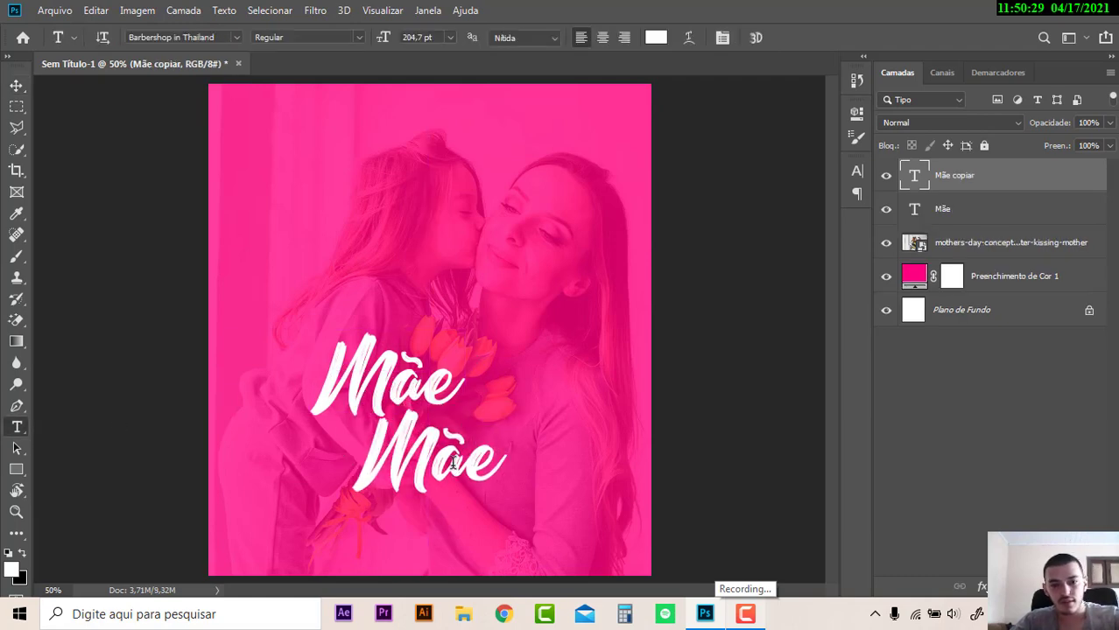
pyautogui.write('sigi')
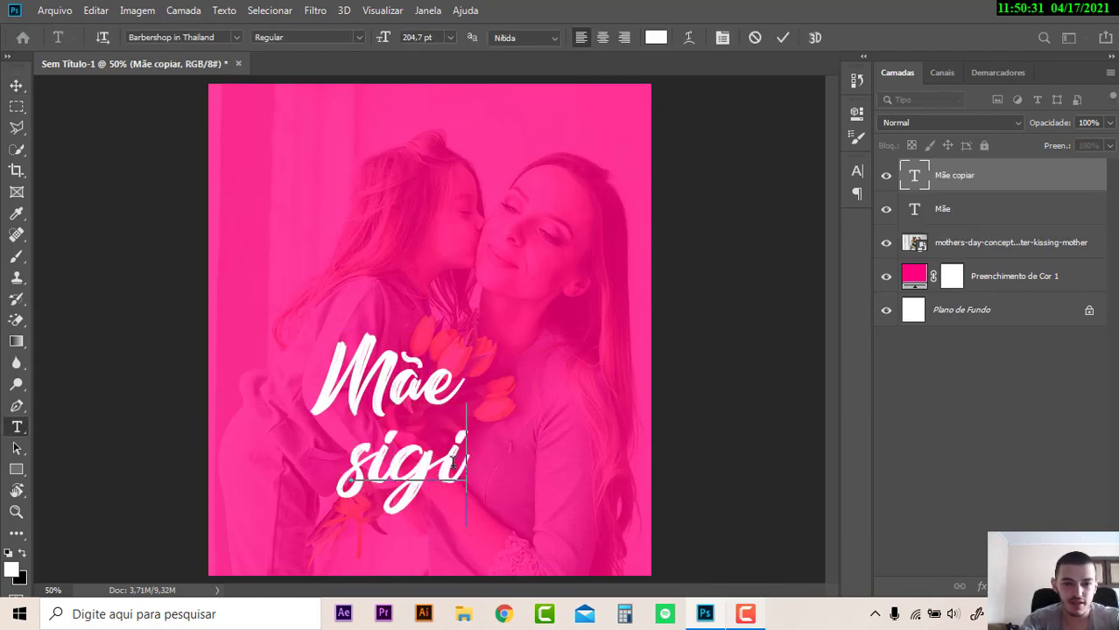
pyautogui.write('n')
pyautogui.press('BackSpace')
pyautogui.press('BackSpace')
pyautogui.write('ni')
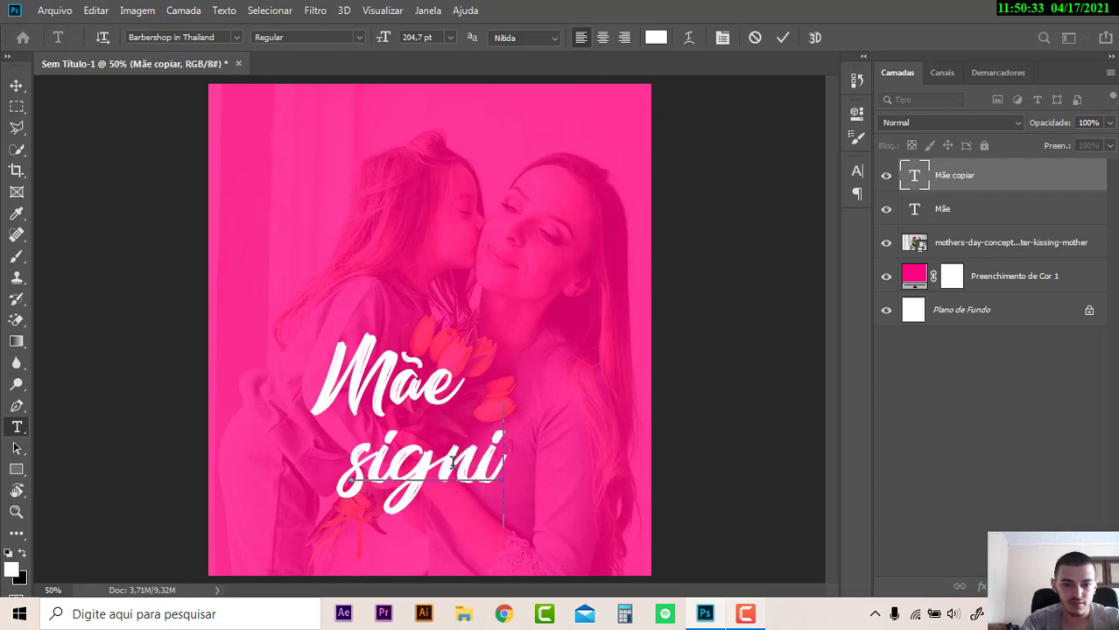
pyautogui.write('gia')
pyautogui.press('BackSpace')
pyautogui.press('BackSpace')
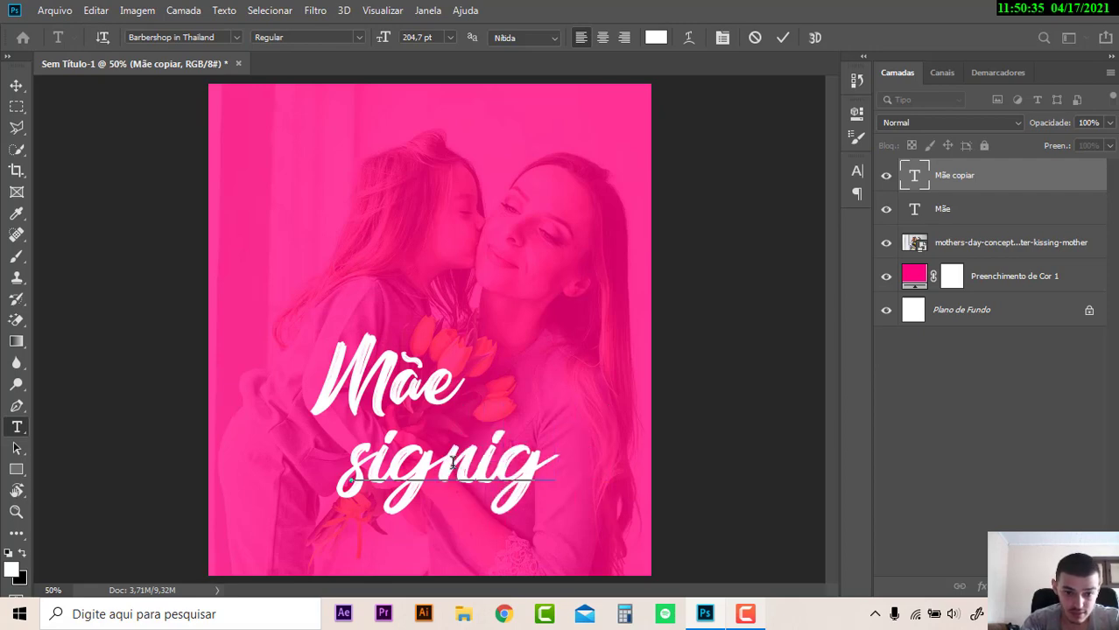
pyautogui.press('BackSpace')
pyautogui.write('f')
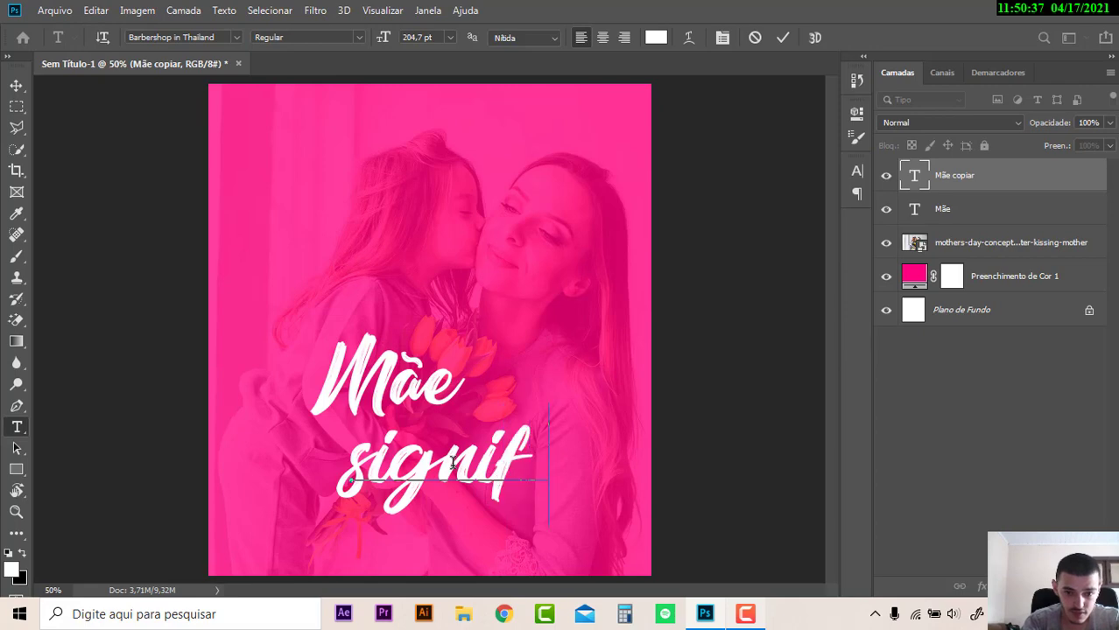
pyautogui.write('ica')
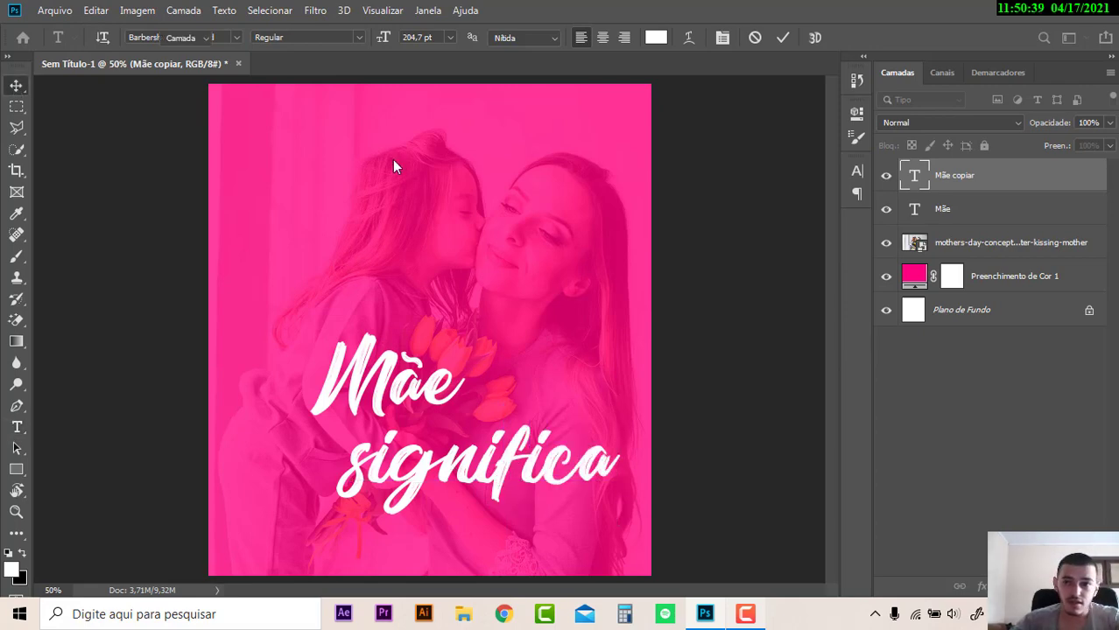
# - Set significa in the stoner script font and tuck it under the right side of Mãe
pyautogui.click(16, 85)
pyautogui.click(856, 178)
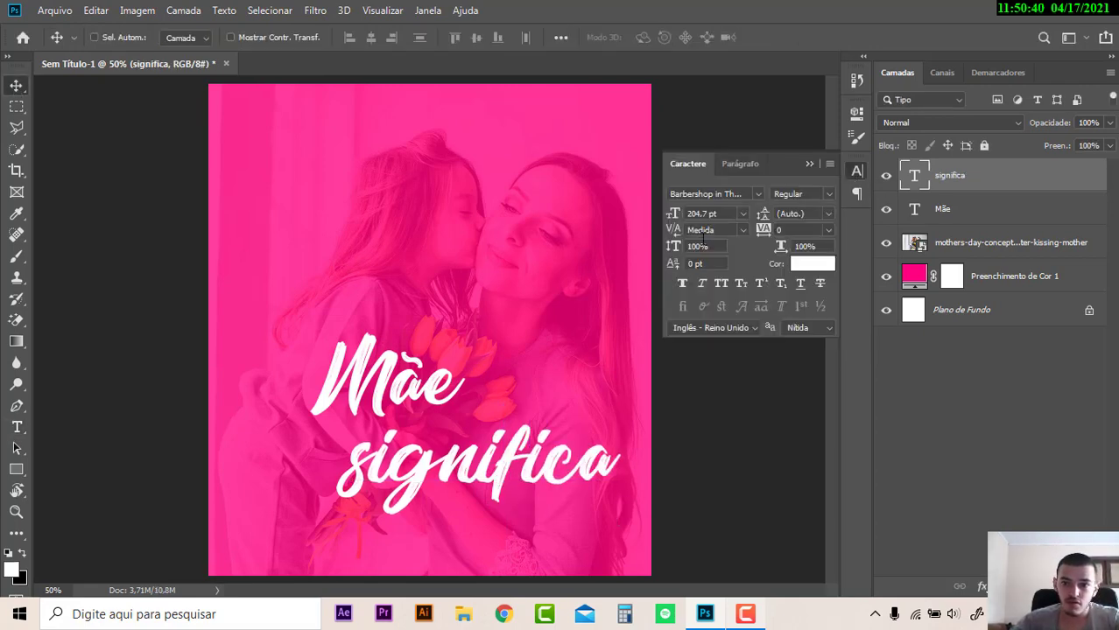
pyautogui.click(758, 193)
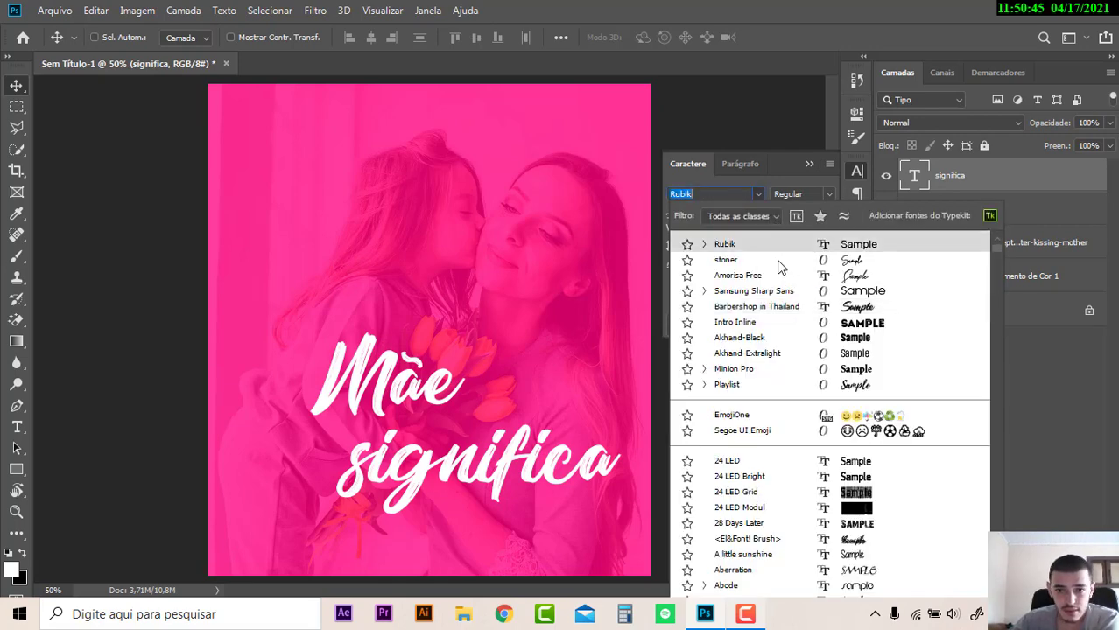
pyautogui.click(775, 262)
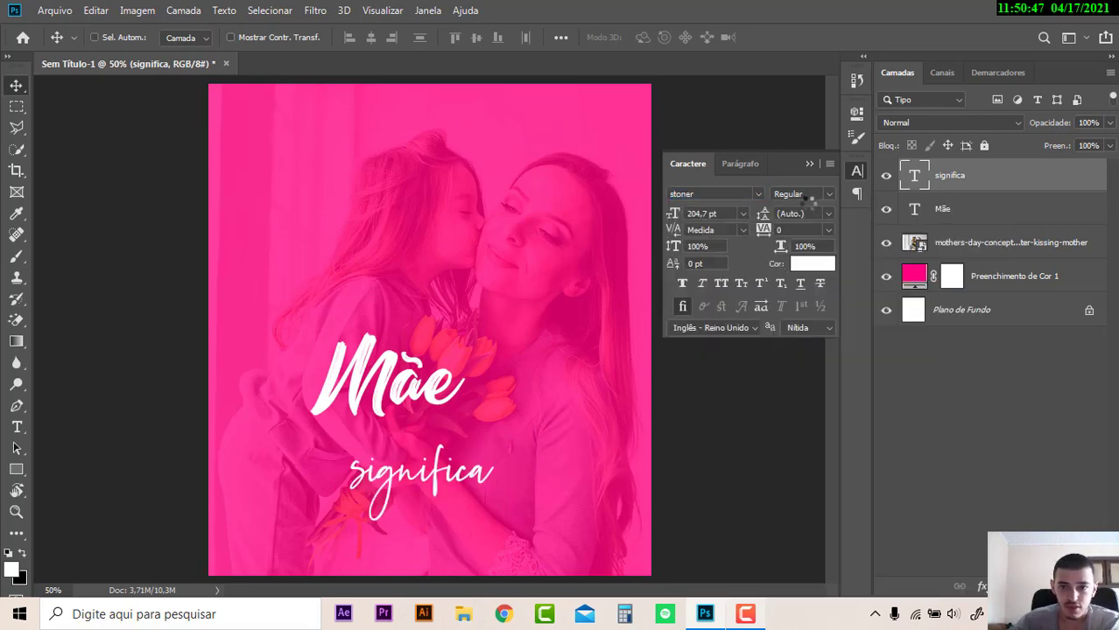
pyautogui.click(809, 166)
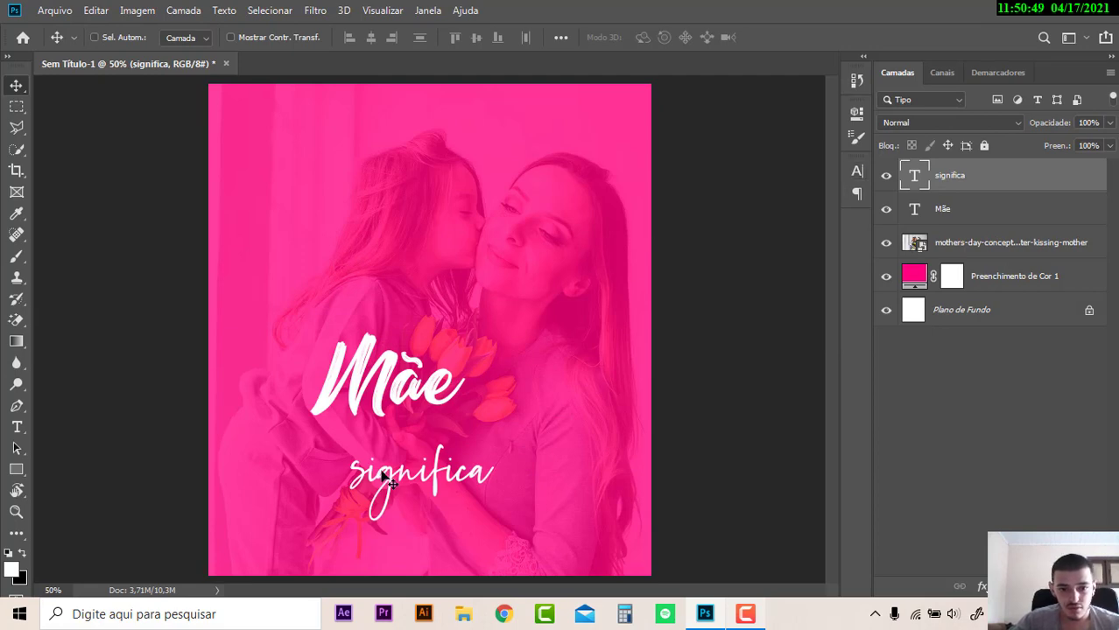
pyautogui.moveTo(397, 481); pyautogui.dragTo(438, 431)
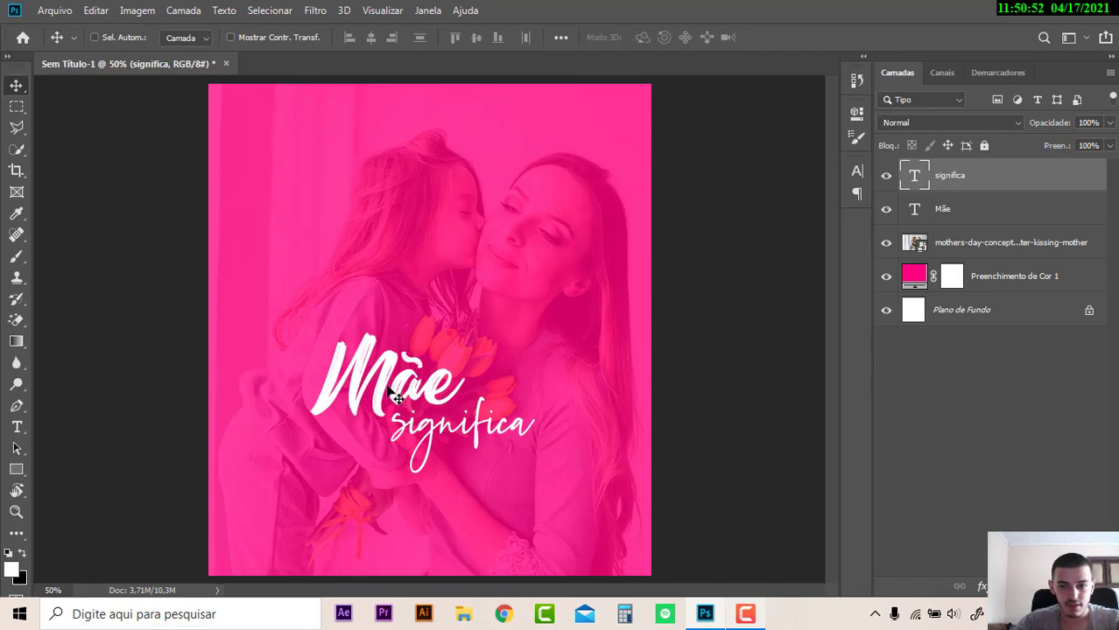
# - Copy Mãe below significa and retype the copy as 'proteção'
pyautogui.click(988, 222)
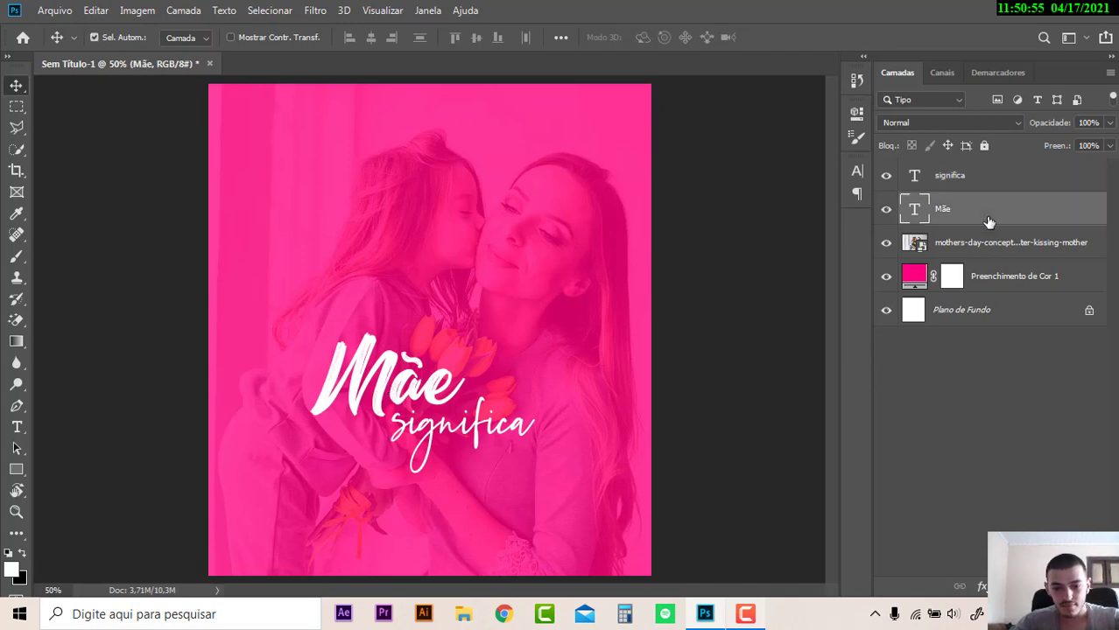
pyautogui.hotkey('ctrl', 'j')
pyautogui.moveTo(402, 405)
pyautogui.mouseDown()
pyautogui.moveTo(492, 525)
pyautogui.moveTo(503, 523)
pyautogui.mouseUp()
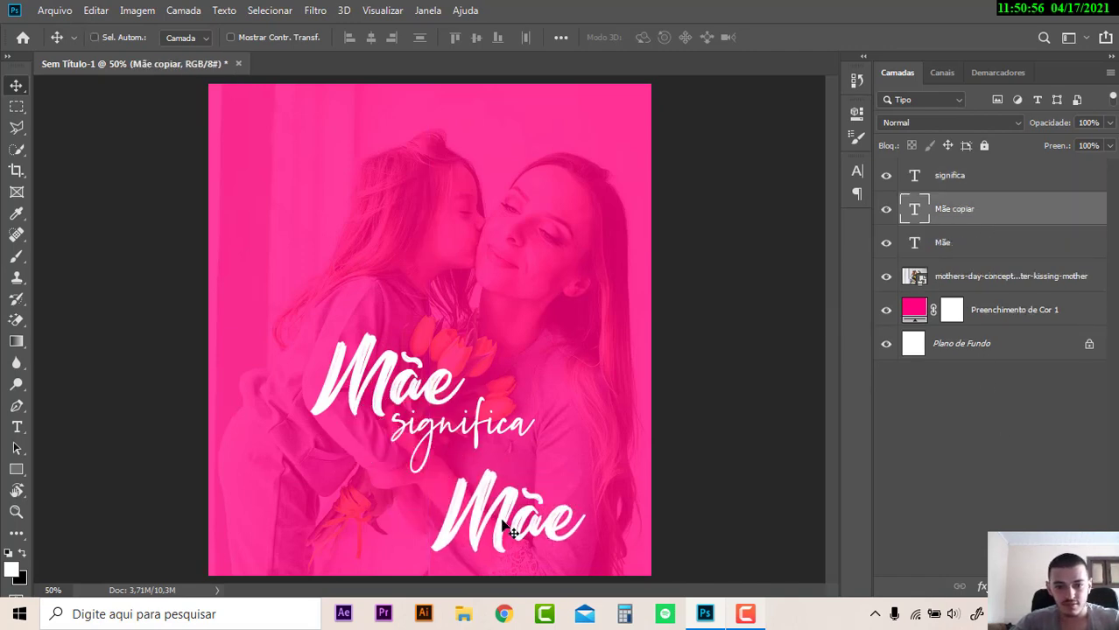
pyautogui.press('t')
pyautogui.doubleClick(505, 519)
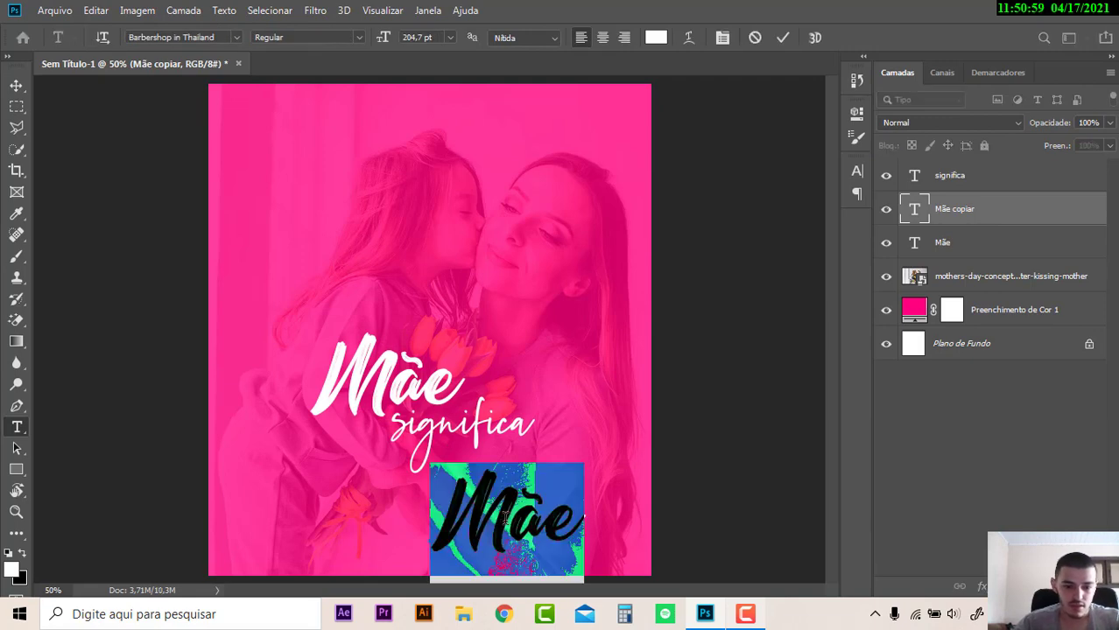
pyautogui.click(506, 519)
pyautogui.write('r')
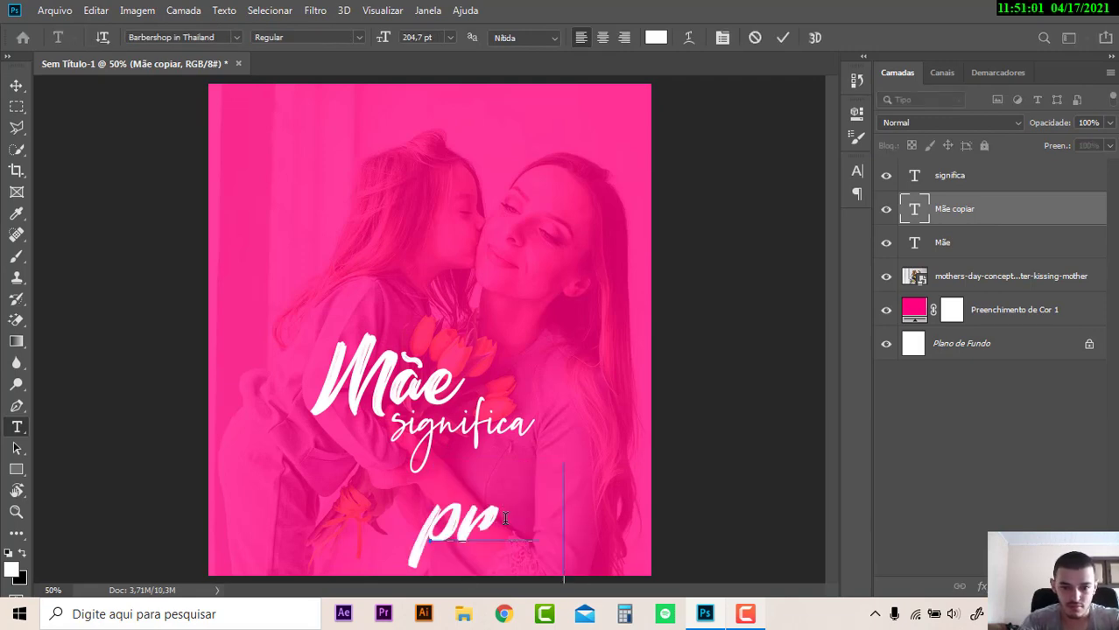
pyautogui.write('oteçã')
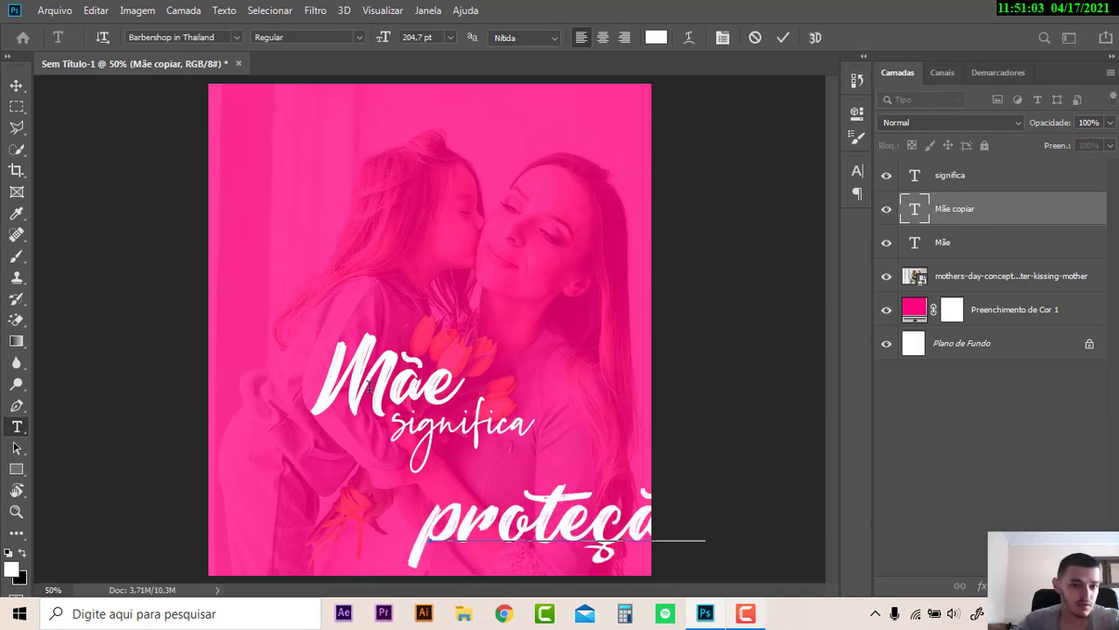
pyautogui.click(17, 86)
pyautogui.moveTo(498, 528); pyautogui.dragTo(412, 503)
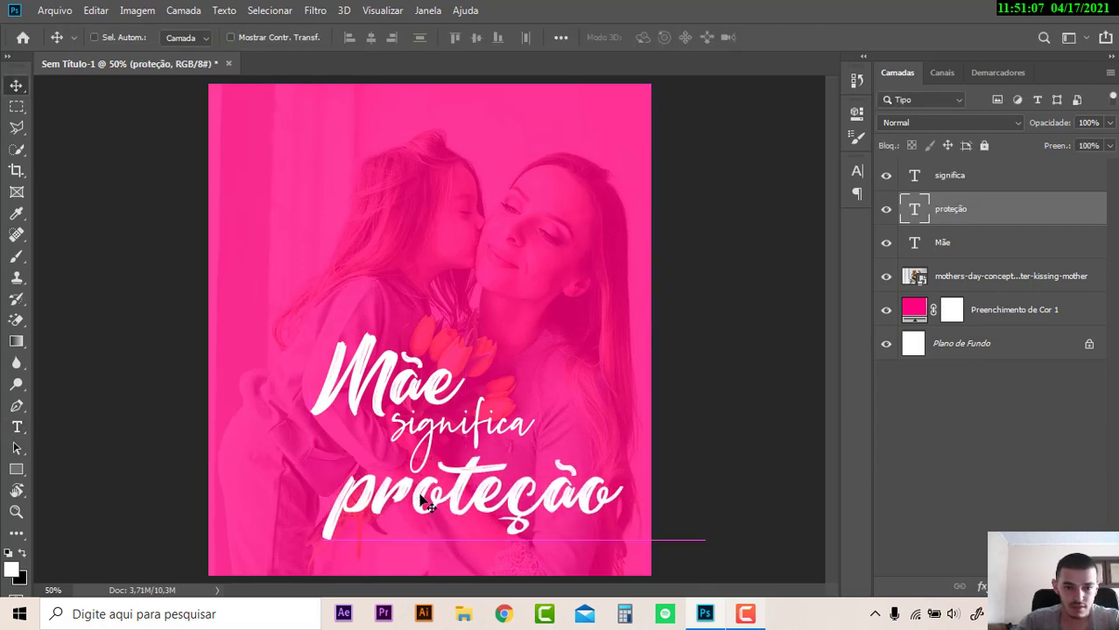
pyautogui.click(446, 438)
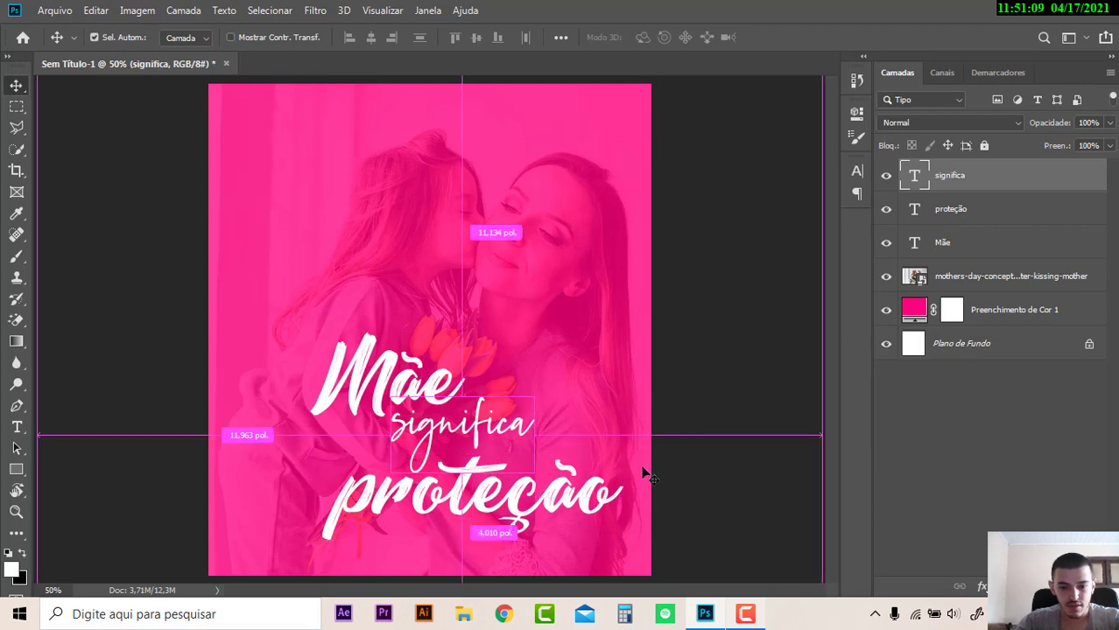
# - Shrink significa to about 78% and nudge it up slightly
pyautogui.hotkey('ctrl', 't')
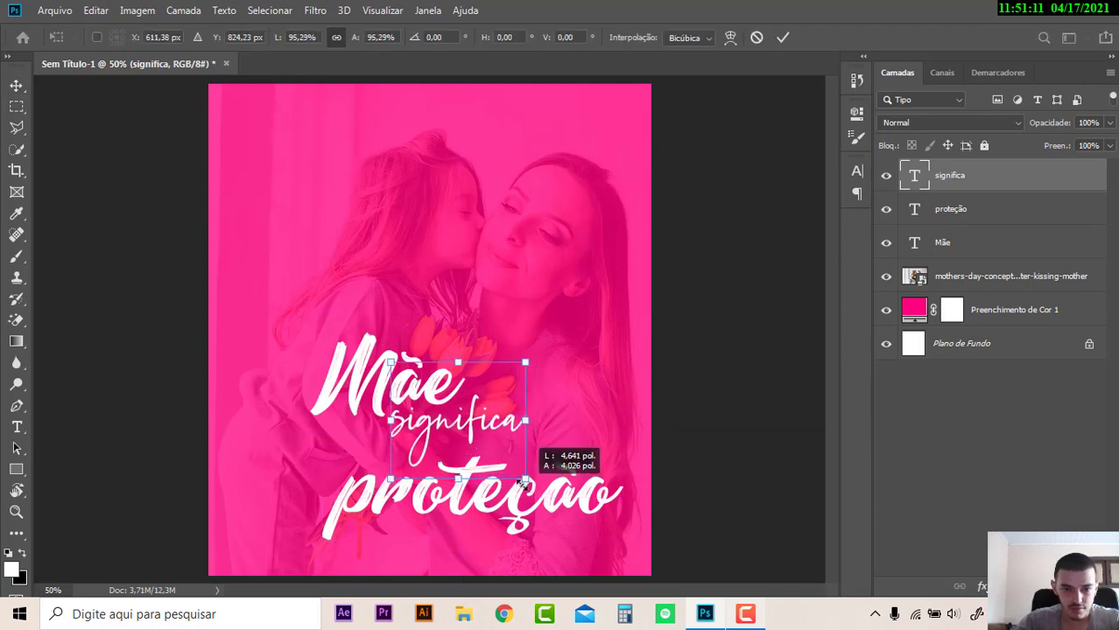
pyautogui.moveTo(533, 487); pyautogui.dragTo(488, 449)
pyautogui.press('Return')
pyautogui.press('Up')
pyautogui.press('Up')
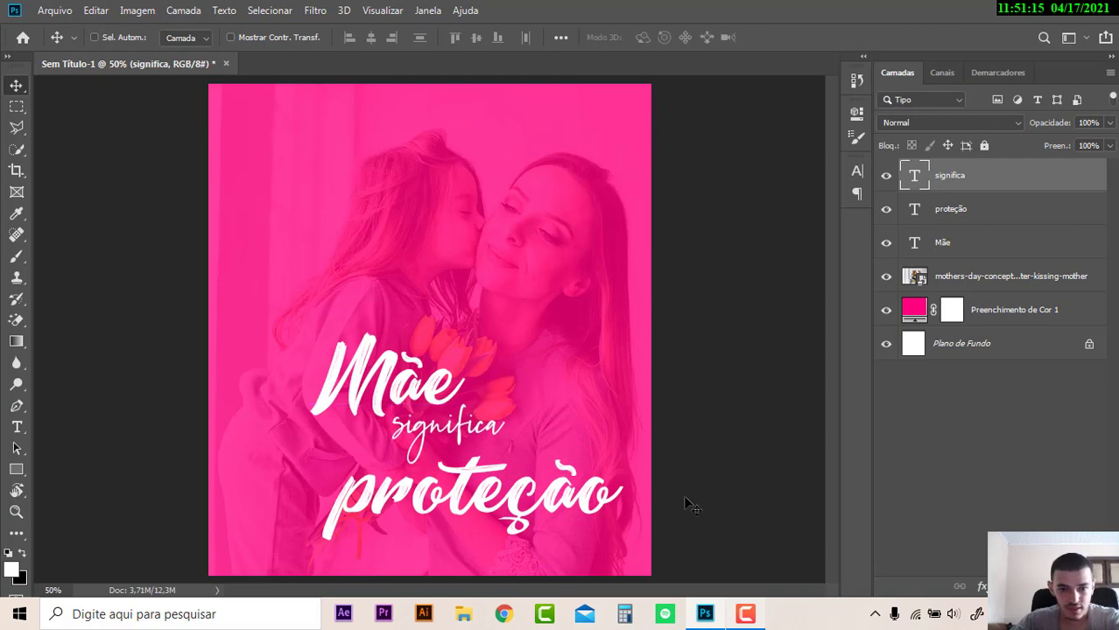
pyautogui.press('Up')
pyautogui.press('Up')
pyautogui.press('Up')
pyautogui.press('Up')
pyautogui.press('Up')
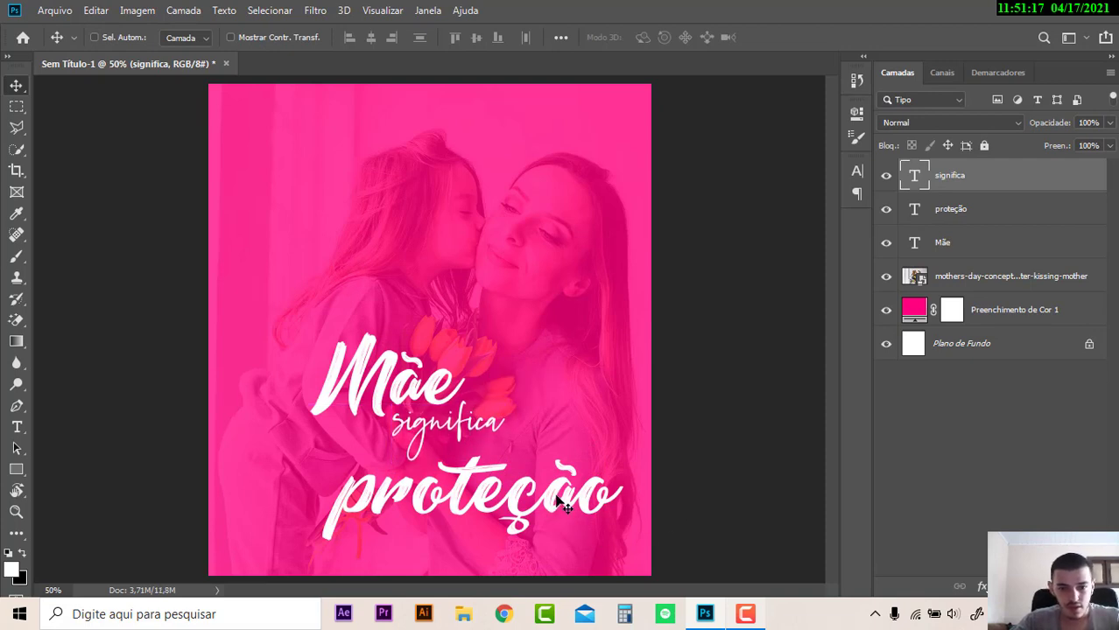
# - Scale proteção to about 88% and fit it snugly beneath significa
pyautogui.moveTo(462, 502); pyautogui.dragTo(464, 487)
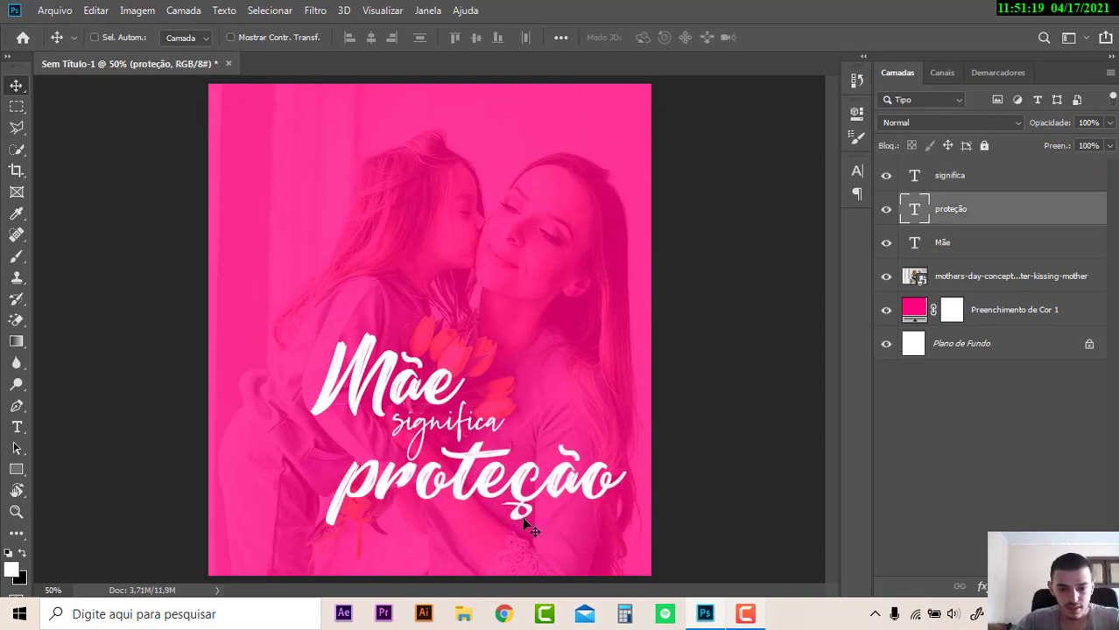
pyautogui.hotkey('ctrl', 't')
pyautogui.moveTo(624, 542); pyautogui.dragTo(581, 515)
pyautogui.moveTo(481, 491); pyautogui.dragTo(503, 484)
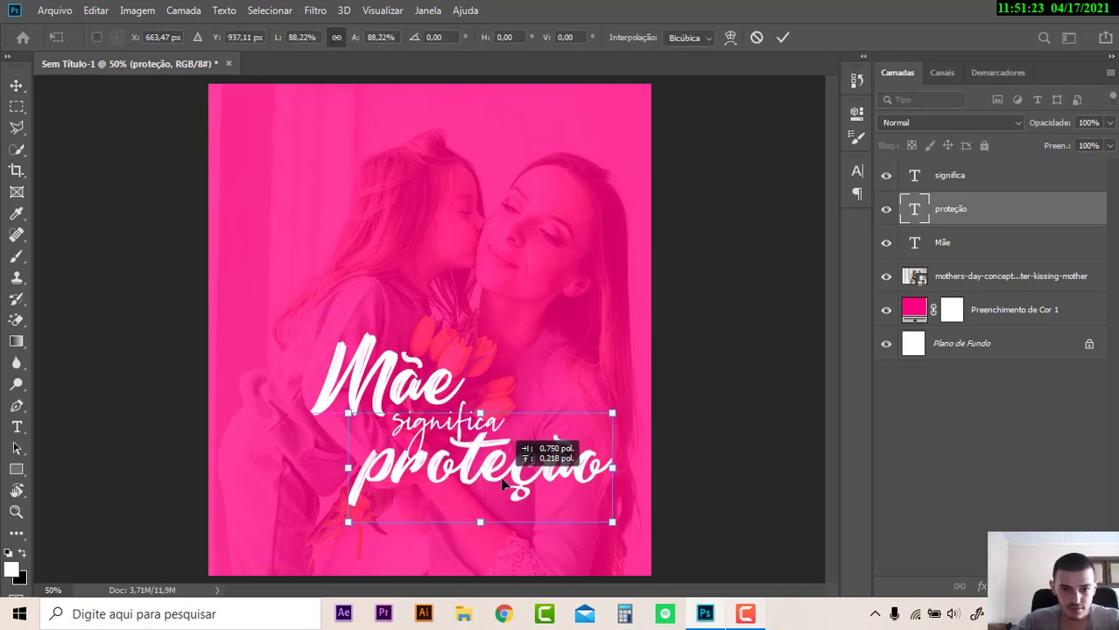
pyautogui.press('Down')
pyautogui.press('Down')
pyautogui.press('Down')
pyautogui.press('Down')
pyautogui.press('Down')
pyautogui.press('Down')
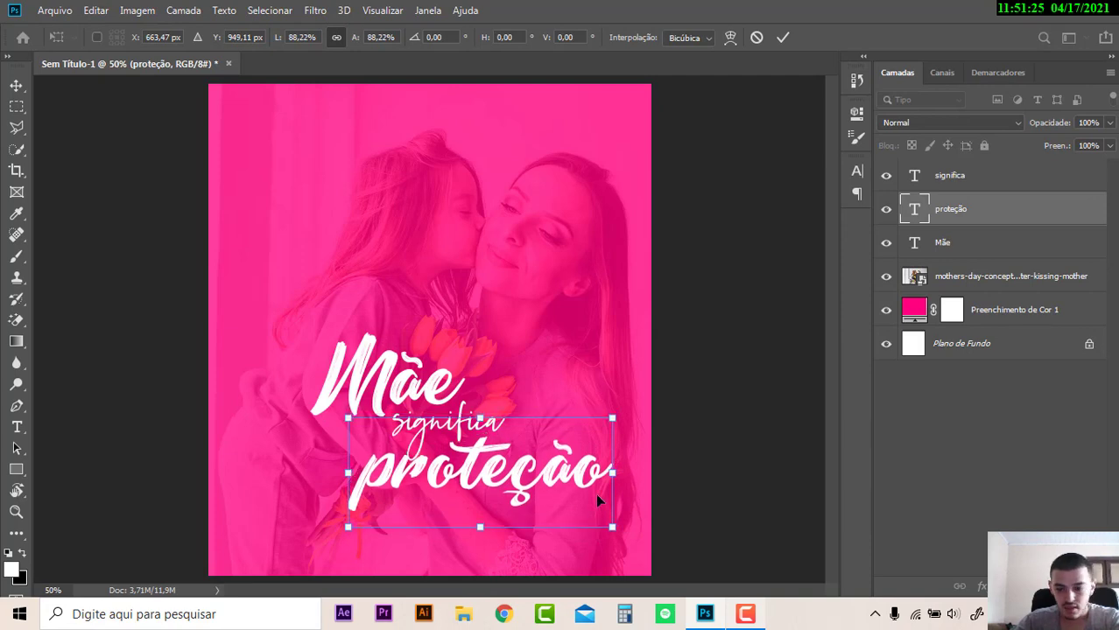
pyautogui.press('Return')
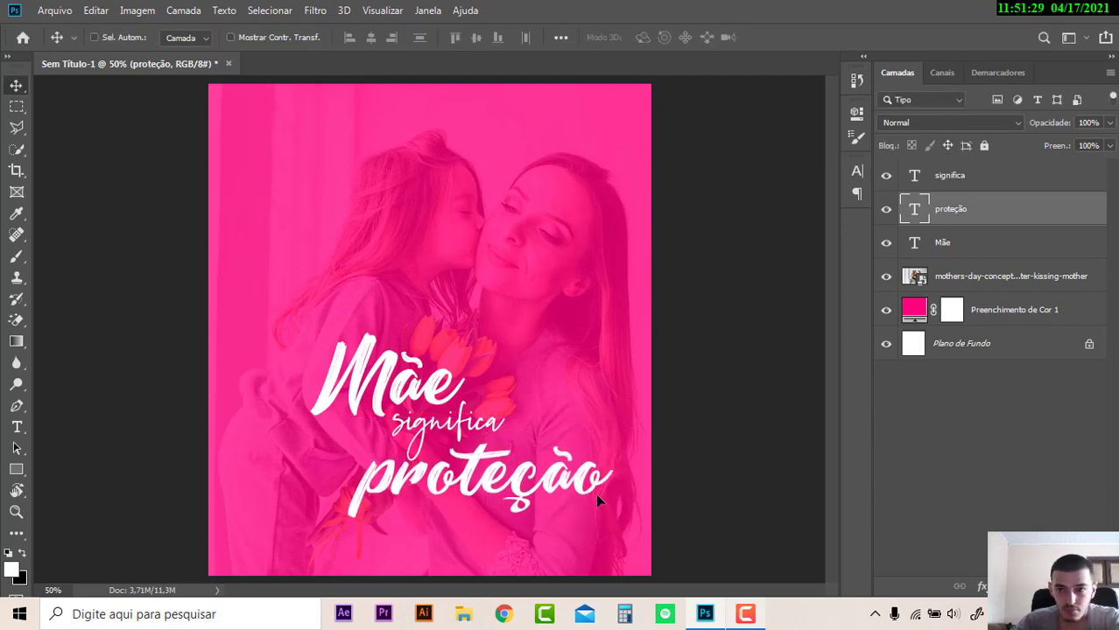
pyautogui.press('Left')
pyautogui.press('Left')
pyautogui.press('Left')
pyautogui.press('Left')
pyautogui.press('Left')
pyautogui.press('Left')
pyautogui.press('Left')
pyautogui.press('Left')
pyautogui.press('Left')
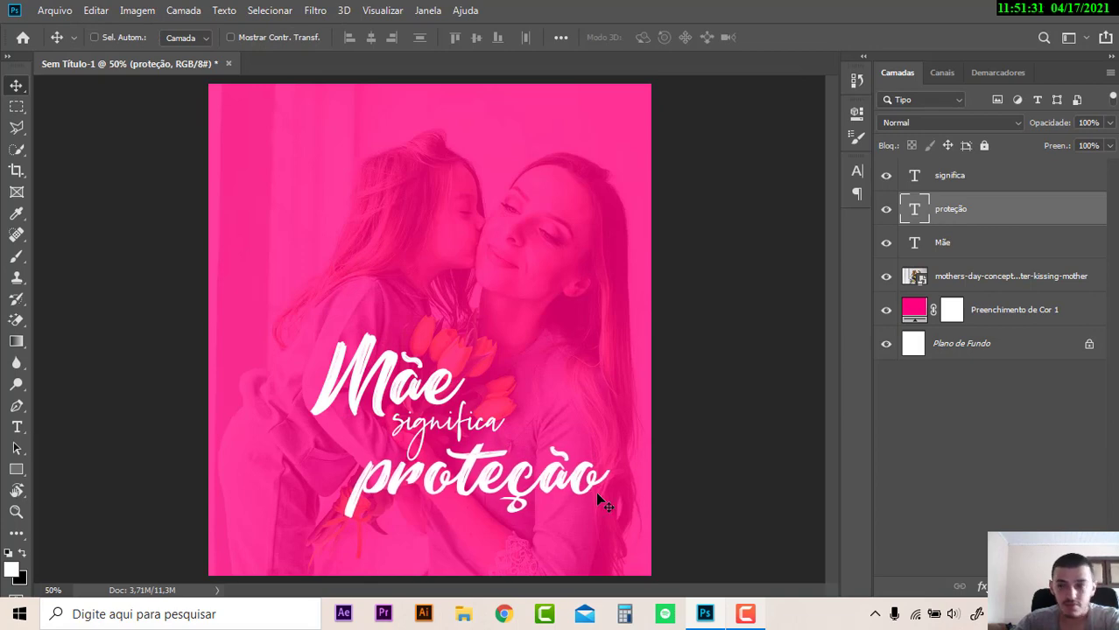
pyautogui.click(997, 243)
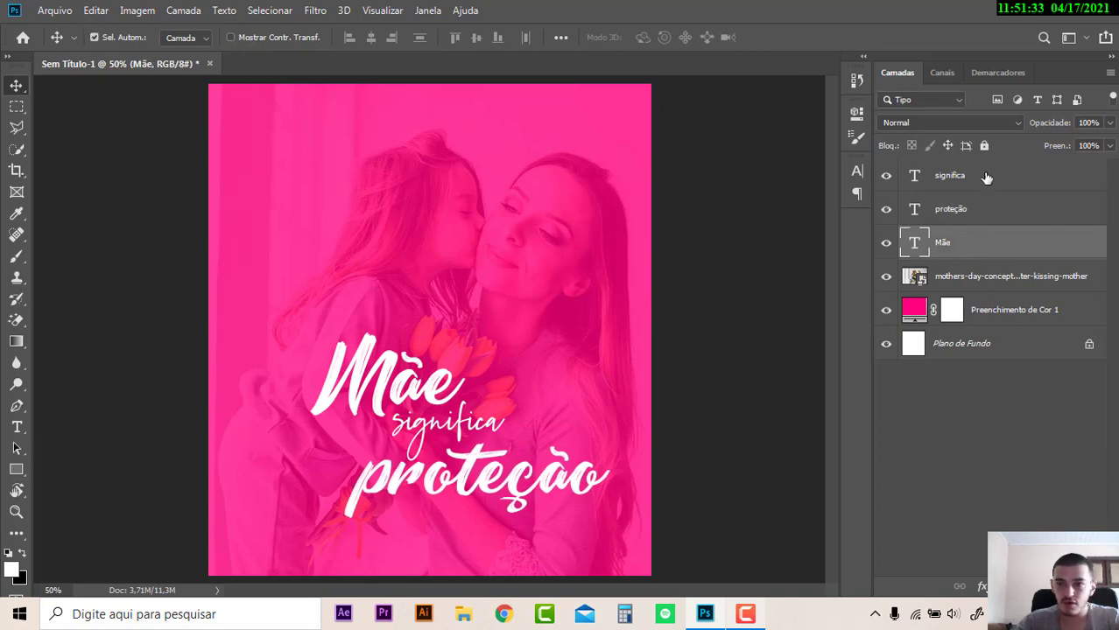
# - Group the three text layers into a group named 'textos'
pyautogui.keyDown('ctrl'); pyautogui.click(985, 178); pyautogui.keyUp('ctrl')
pyautogui.keyDown('ctrl'); pyautogui.click(986, 207); pyautogui.keyUp('ctrl')
pyautogui.hotkey('ctrl', 'g')
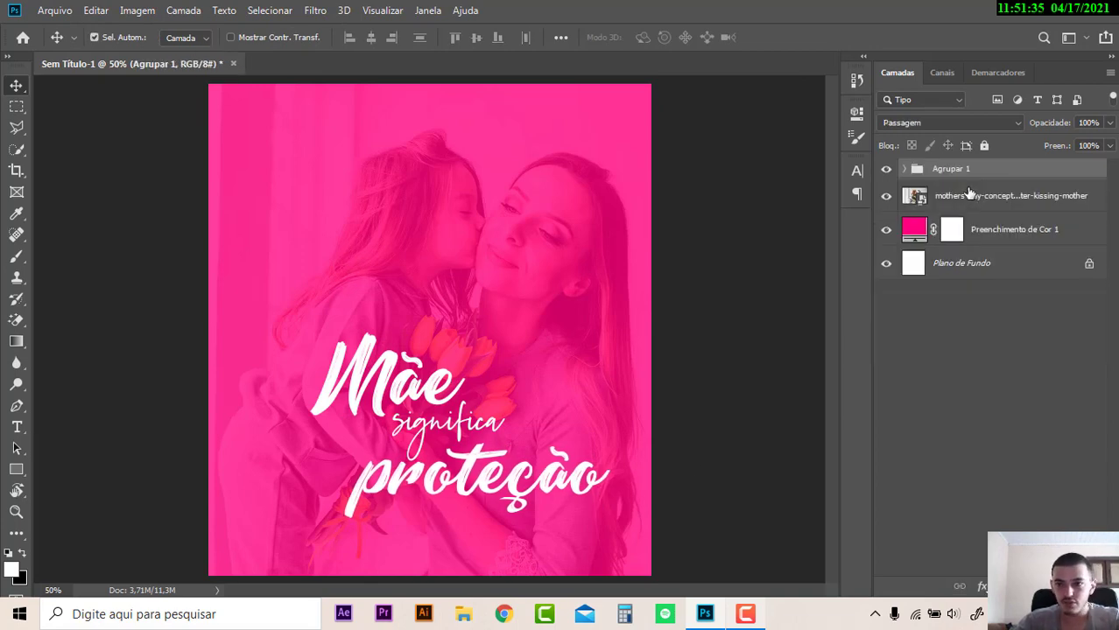
pyautogui.doubleClick(950, 169)
pyautogui.write('textos')
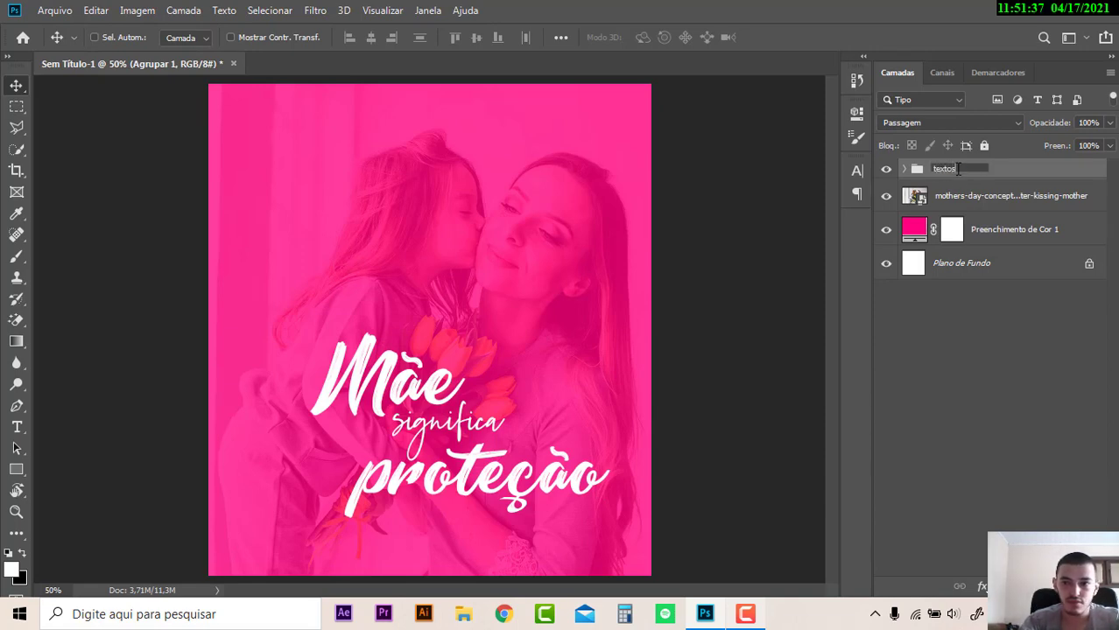
pyautogui.press('Return')
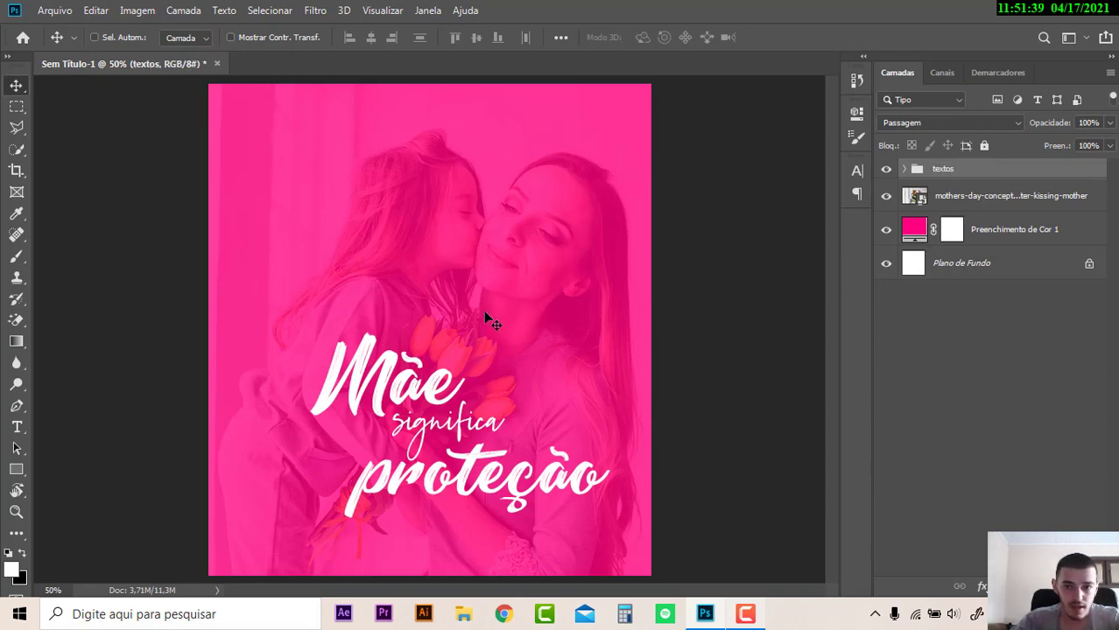
# - Scale the textos group to about 86% and centre it horizontally on the canvas
pyautogui.hotkey('ctrl', 't')
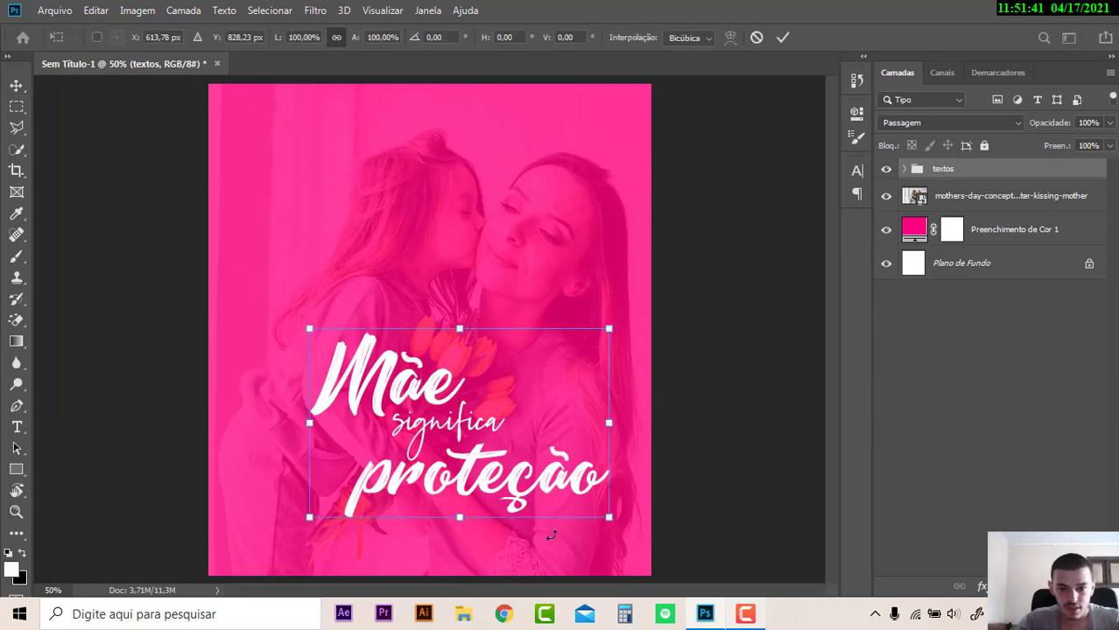
pyautogui.moveTo(610, 517)
pyautogui.mouseDown()
pyautogui.moveTo(571, 488)
pyautogui.moveTo(591, 506)
pyautogui.mouseUp()
pyautogui.hotkey('ctrl', 'z')
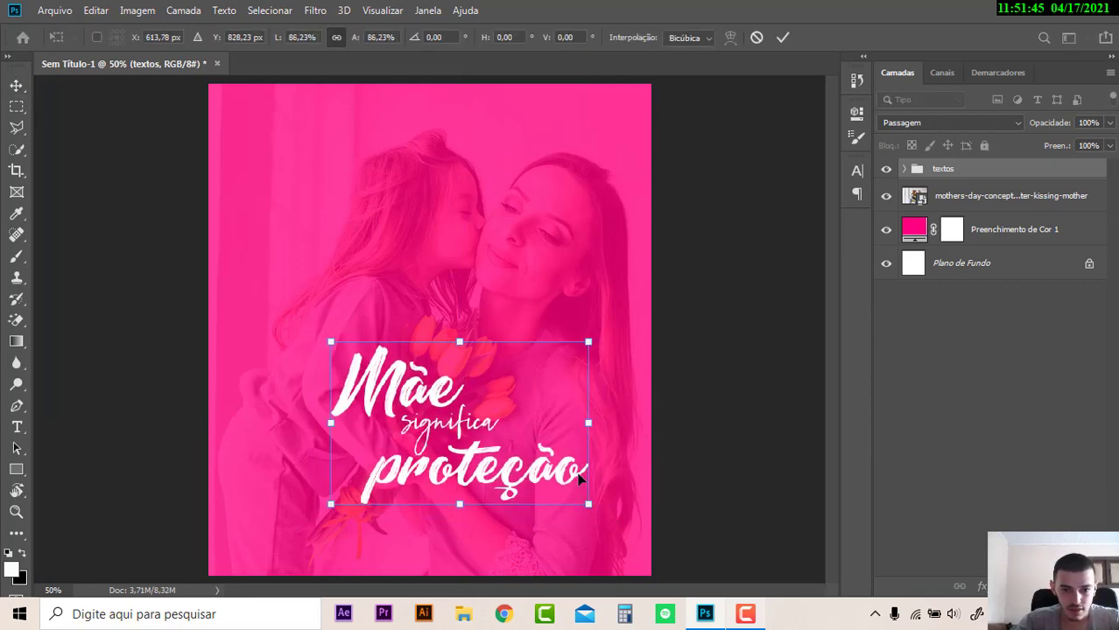
pyautogui.press('Return')
pyautogui.moveTo(506, 501); pyautogui.dragTo(497, 517)
pyautogui.hotkey('ctrl', 'a')
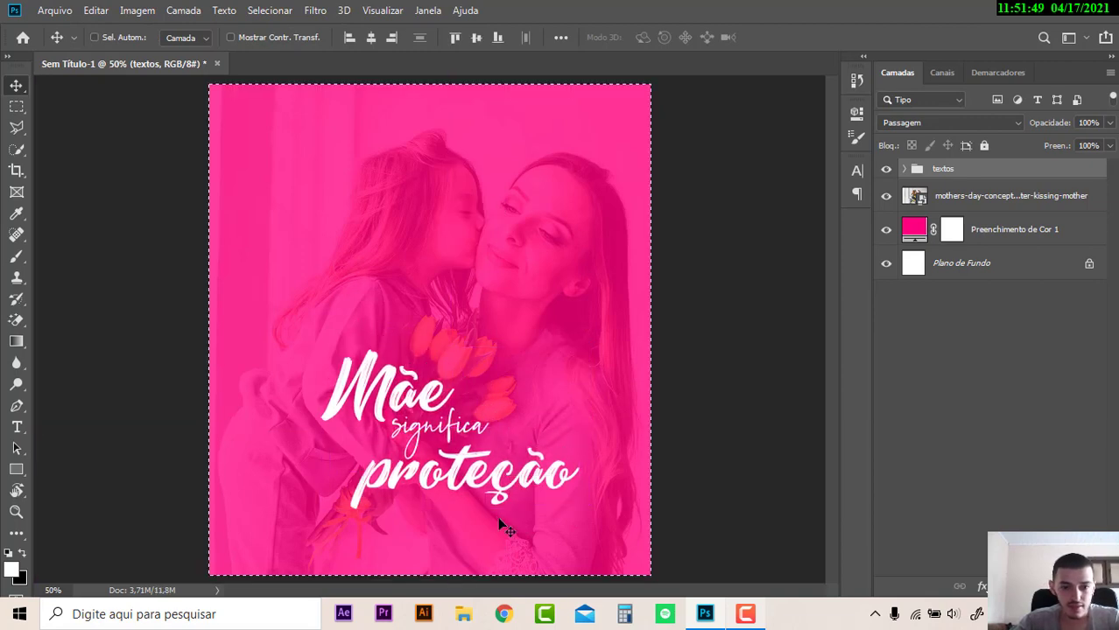
pyautogui.click(371, 37)
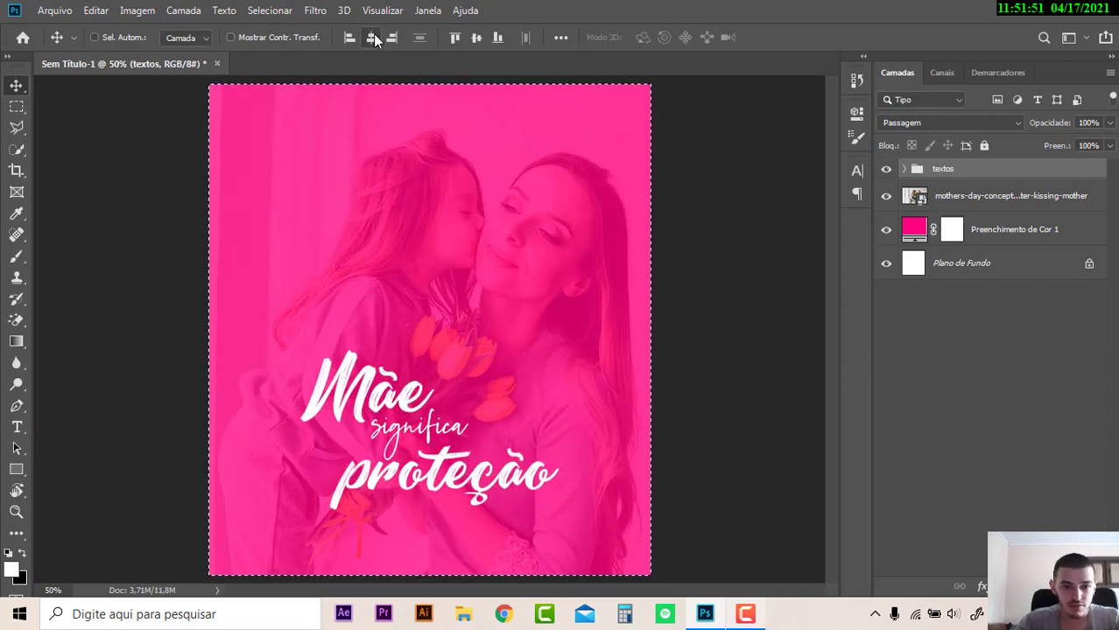
pyautogui.hotkey('ctrl', 'd')
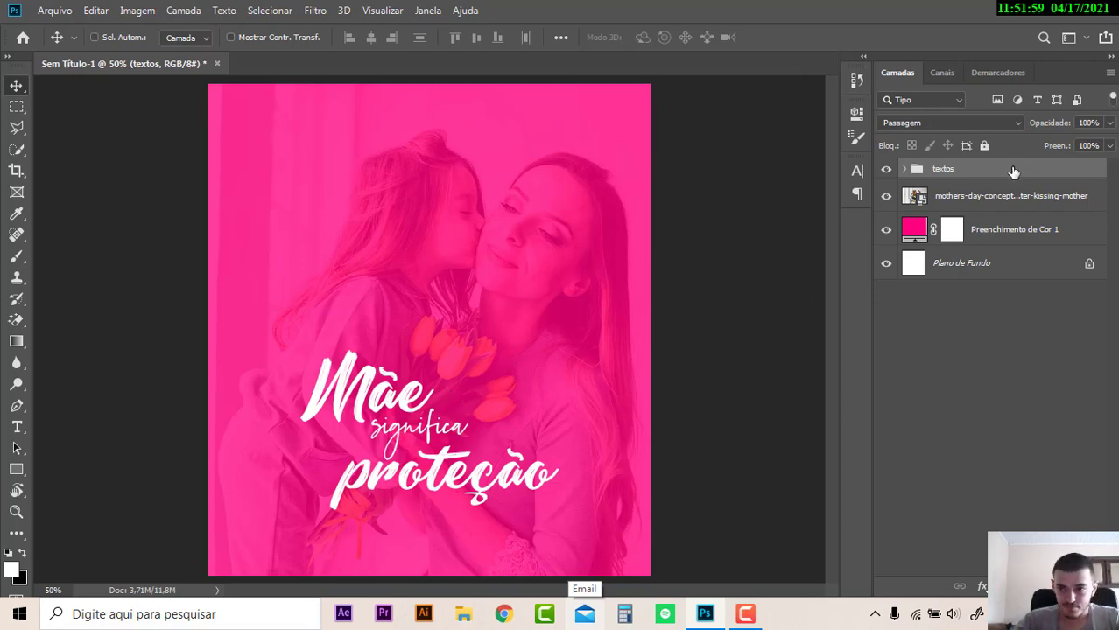
# - Duplicate the proteção text layer and retype the copy as 'Amor'
pyautogui.click(902, 169)
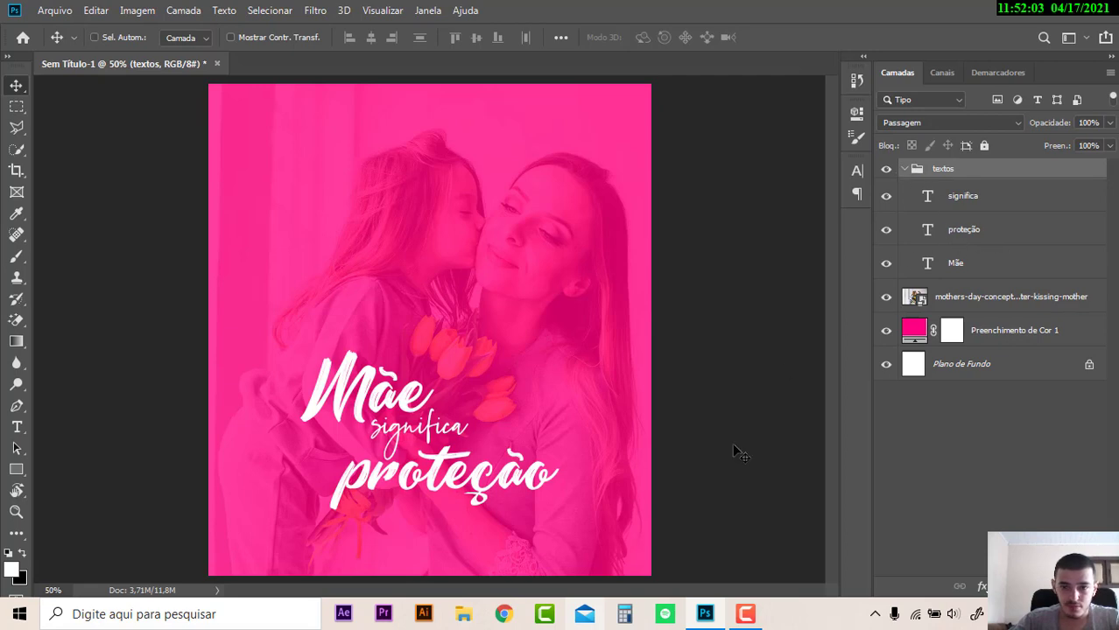
pyautogui.click(1050, 230)
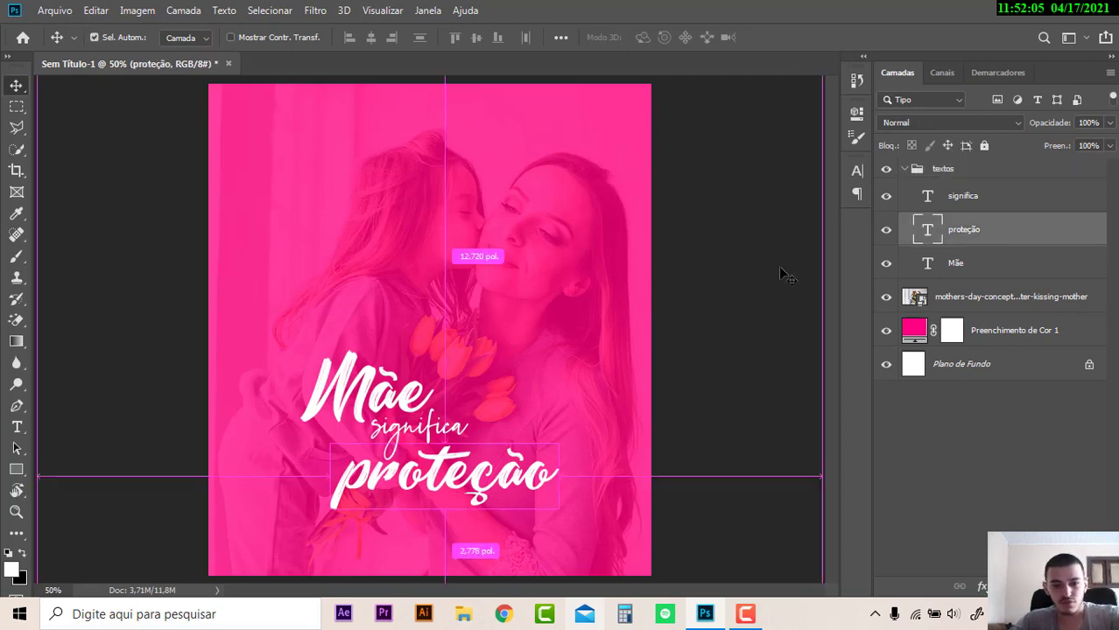
pyautogui.hotkey('ctrl', 'j')
pyautogui.moveTo(480, 444); pyautogui.dragTo(455, 270)
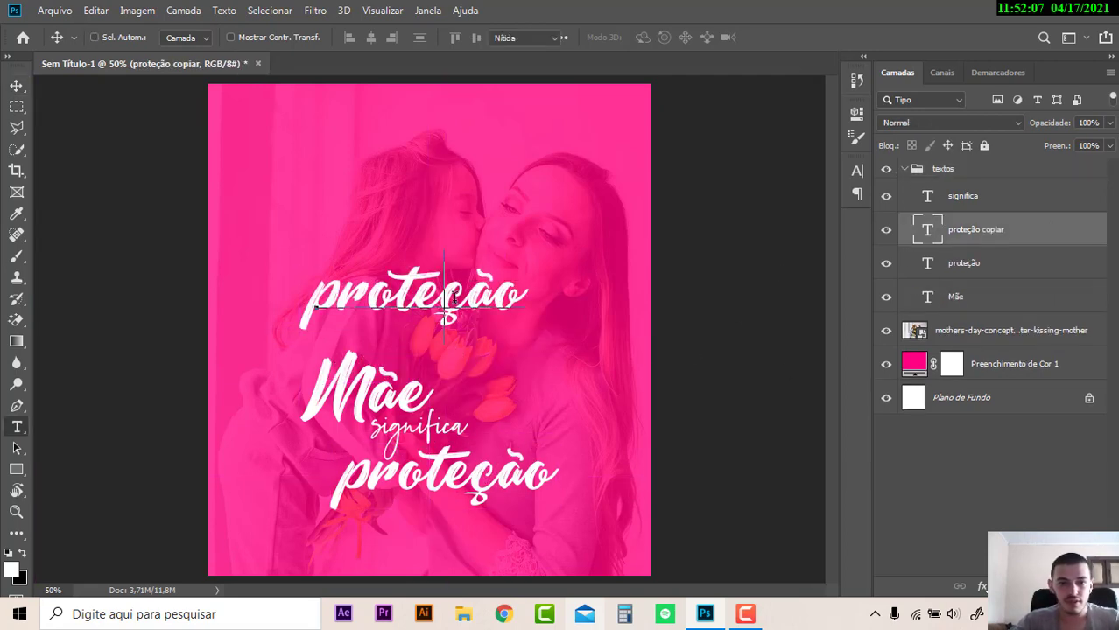
pyautogui.press('t')
pyautogui.doubleClick(454, 300)
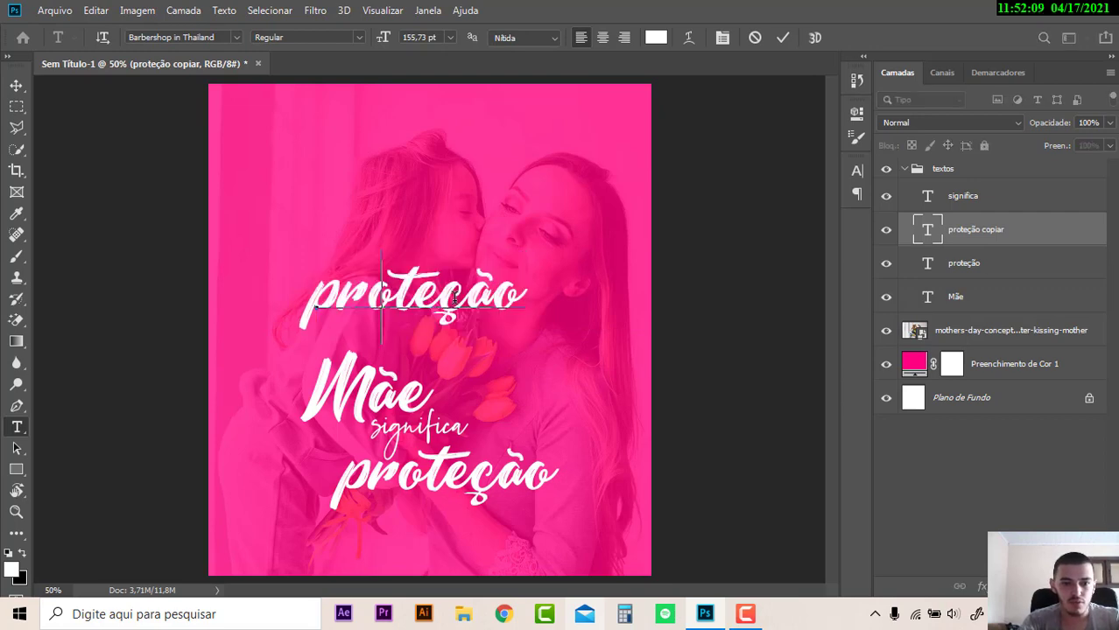
pyautogui.write('Amor')
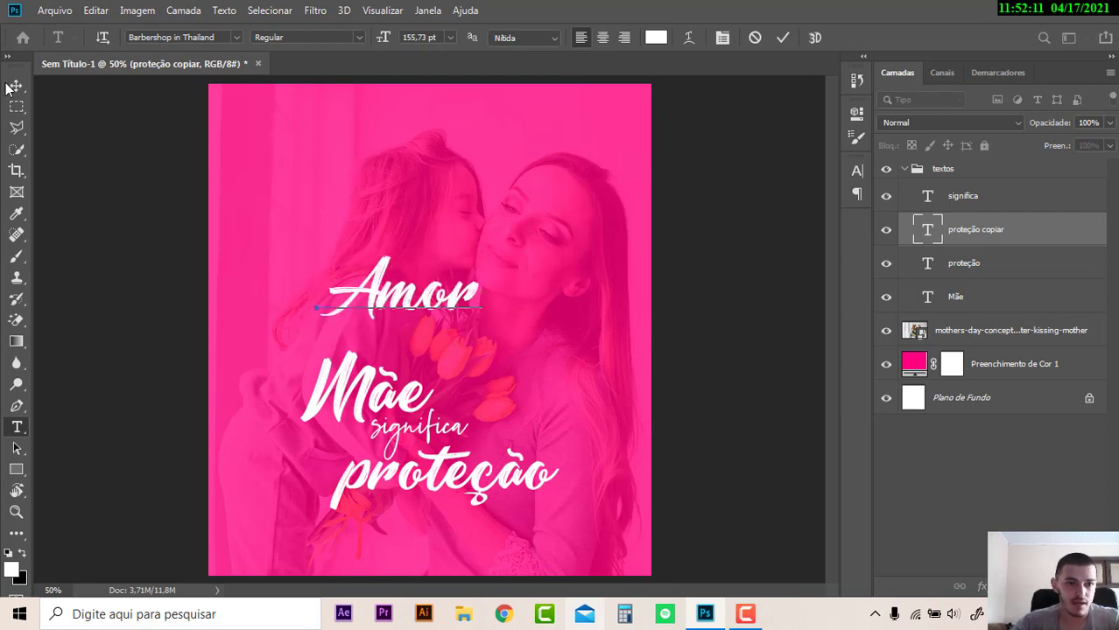
pyautogui.hotkey('ctrl', 'Return')
# - Enlarge Amor to about 302%, lower it, and stack its layer beneath Mãe
pyautogui.hotkey('ctrl', 't')
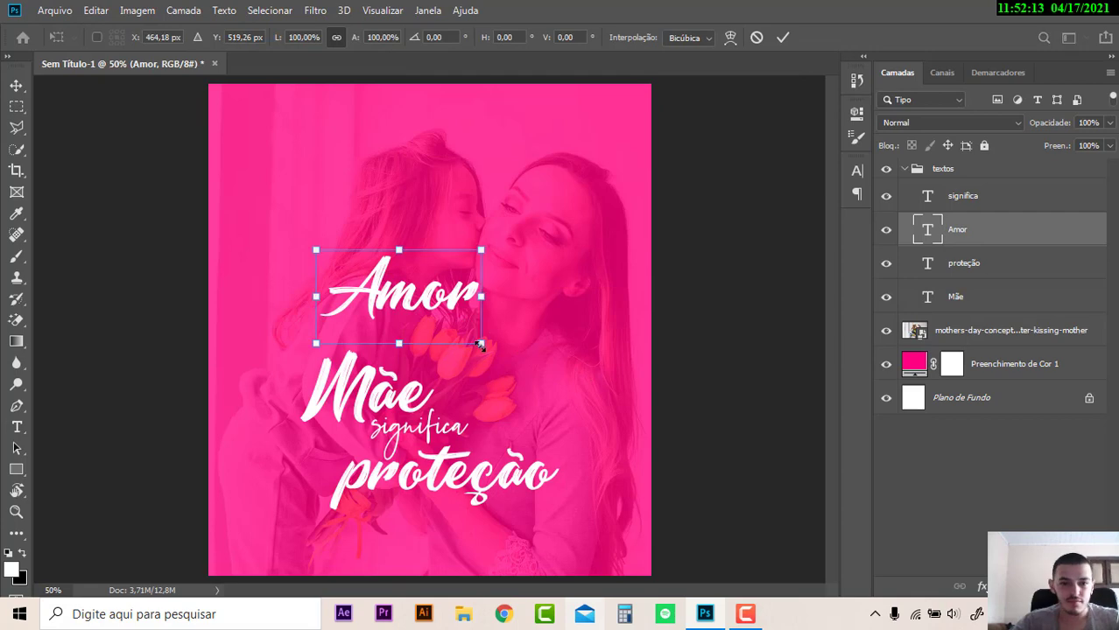
pyautogui.moveTo(480, 320)
pyautogui.mouseDown()
pyautogui.moveTo(587, 435)
pyautogui.moveTo(632, 454)
pyautogui.mouseUp()
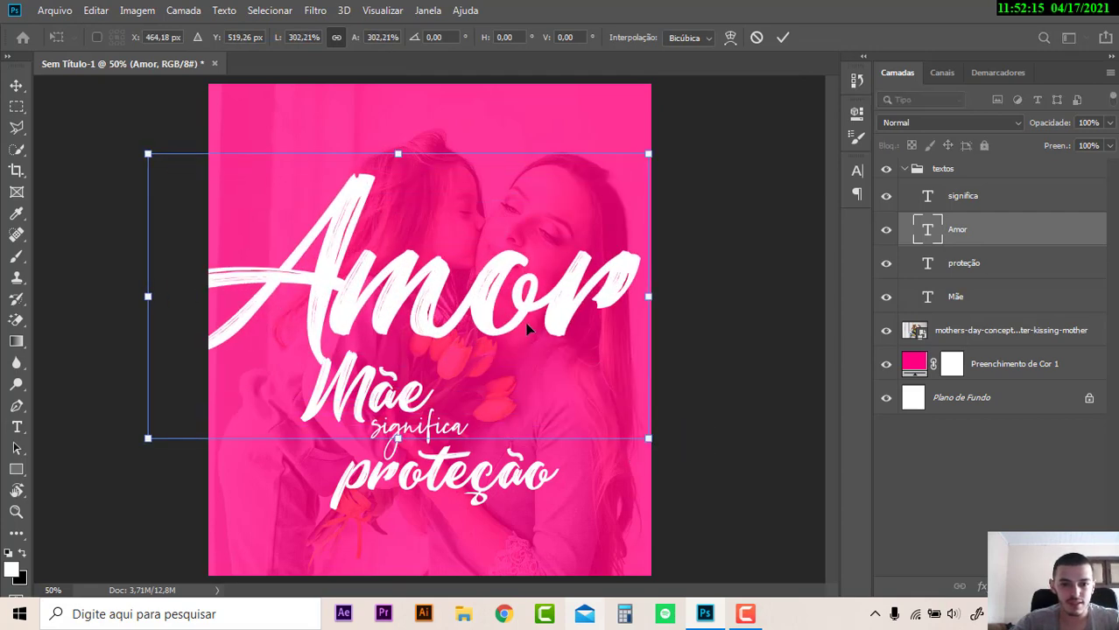
pyautogui.moveTo(527, 320)
pyautogui.mouseDown()
pyautogui.moveTo(541, 503)
pyautogui.moveTo(533, 497)
pyautogui.mouseUp()
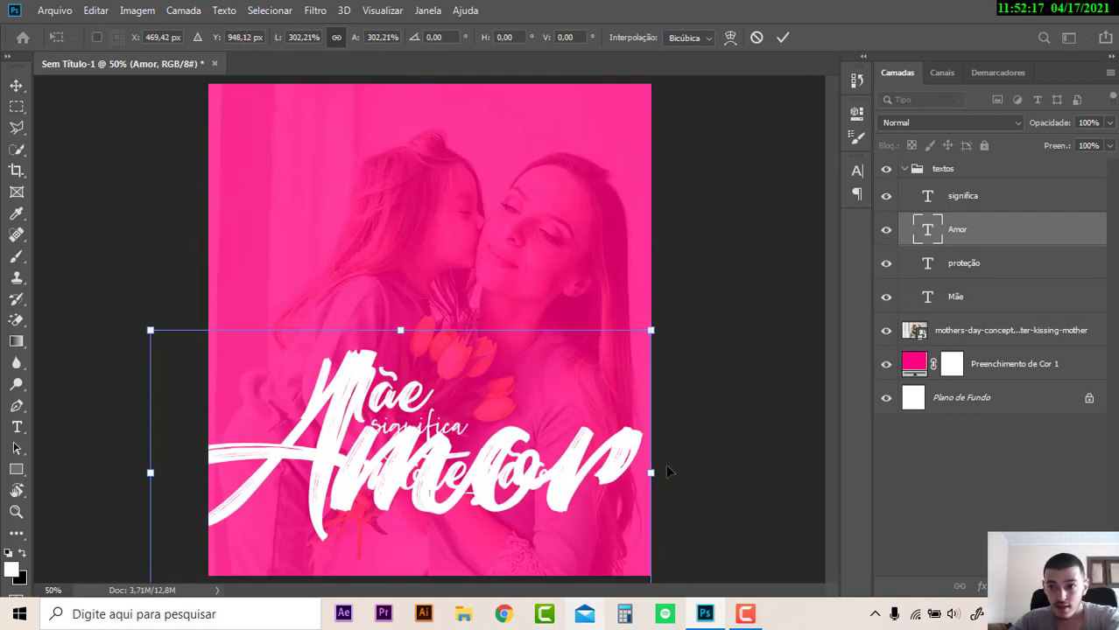
pyautogui.press('Return')
pyautogui.moveTo(1033, 245); pyautogui.dragTo(1039, 303)
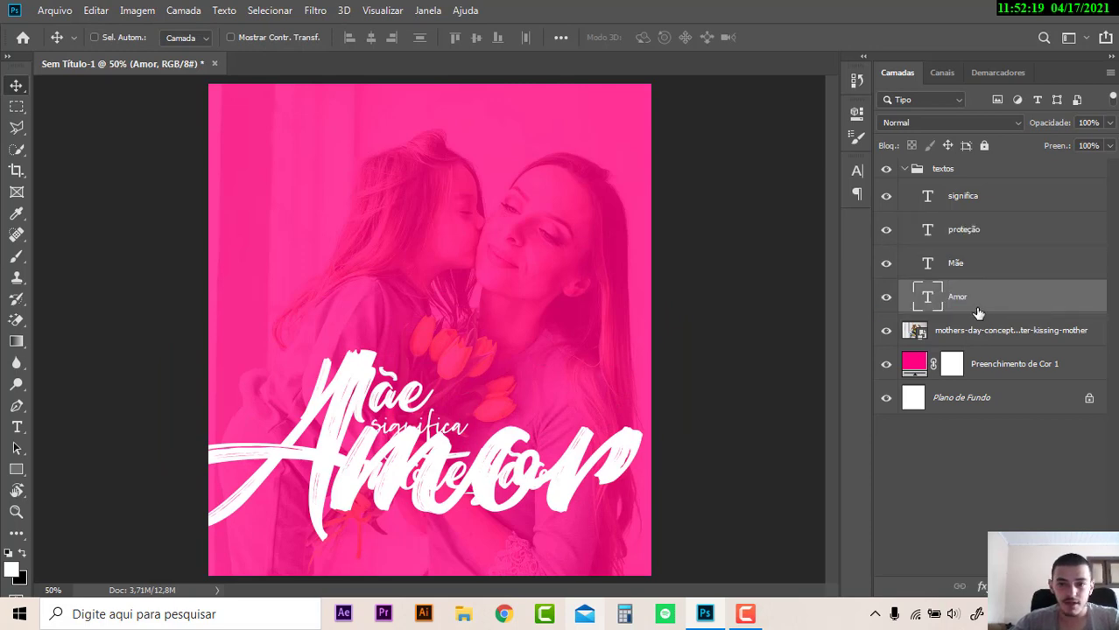
# - Blend Amor with Sobrepor at 40% fill and shift it toward the poster's bottom edge
pyautogui.click(894, 126)
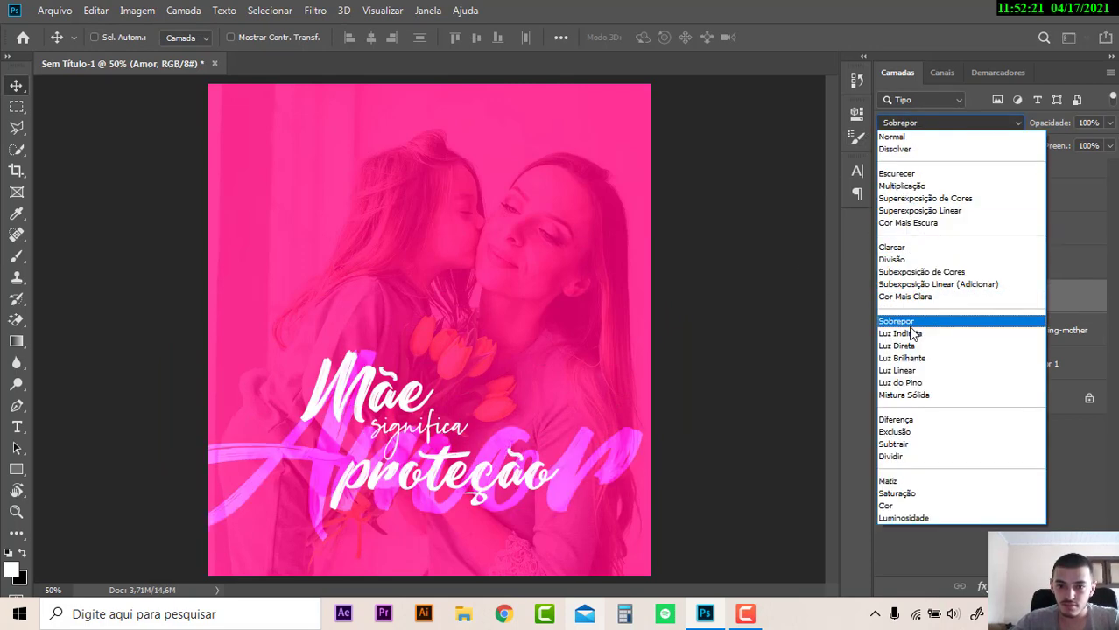
pyautogui.click(910, 326)
pyautogui.moveTo(534, 480); pyautogui.dragTo(551, 361)
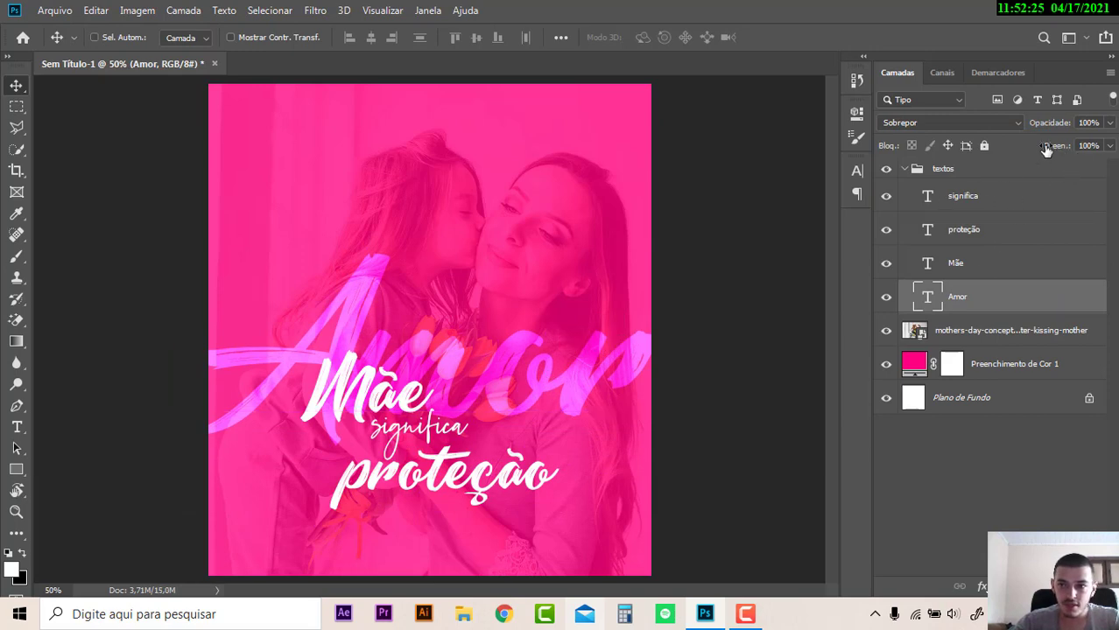
pyautogui.moveTo(1046, 149); pyautogui.dragTo(993, 162)
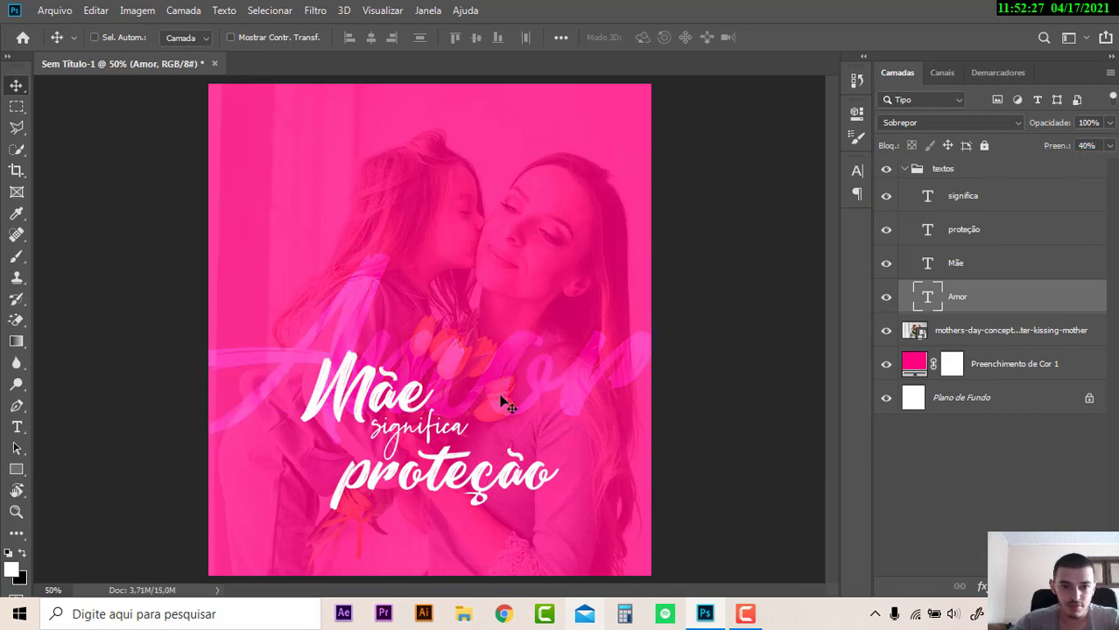
pyautogui.moveTo(499, 400); pyautogui.dragTo(486, 555)
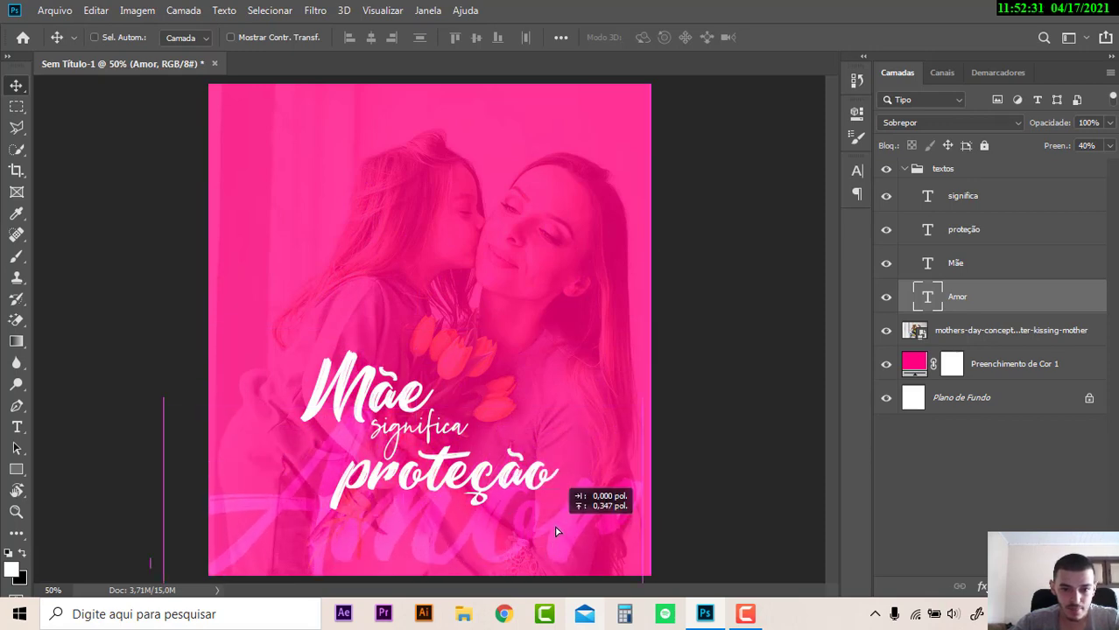
pyautogui.moveTo(555, 533); pyautogui.dragTo(555, 530)
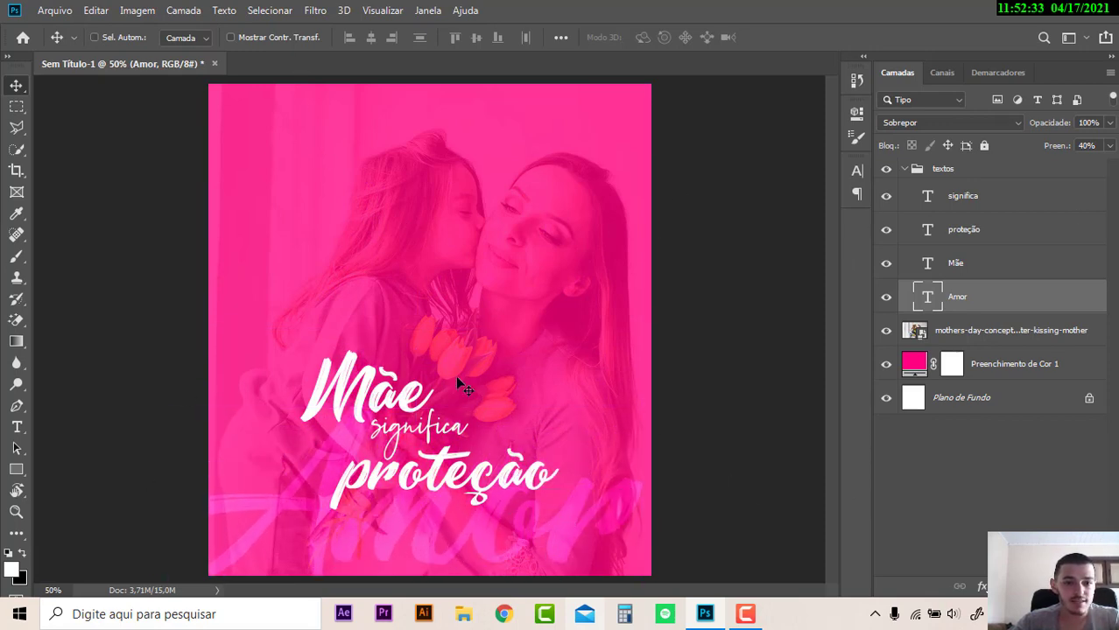
pyautogui.click(16, 426)
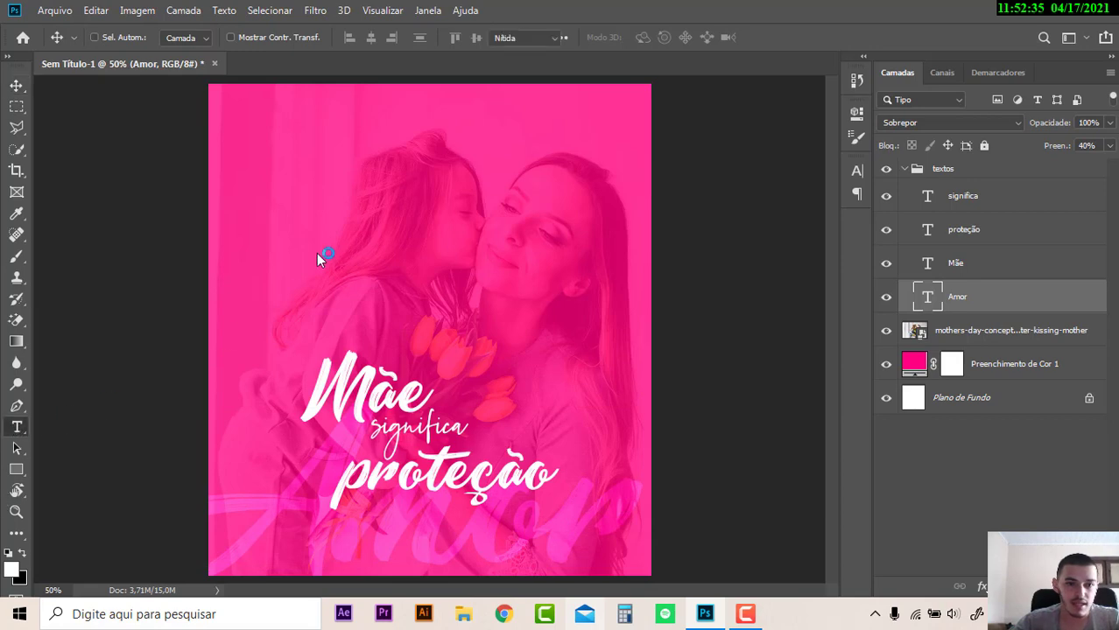
# - Add a 4-column, 4-row guide layout via Visualizar > Novo layout de guia
pyautogui.click(382, 9)
pyautogui.click(434, 471)
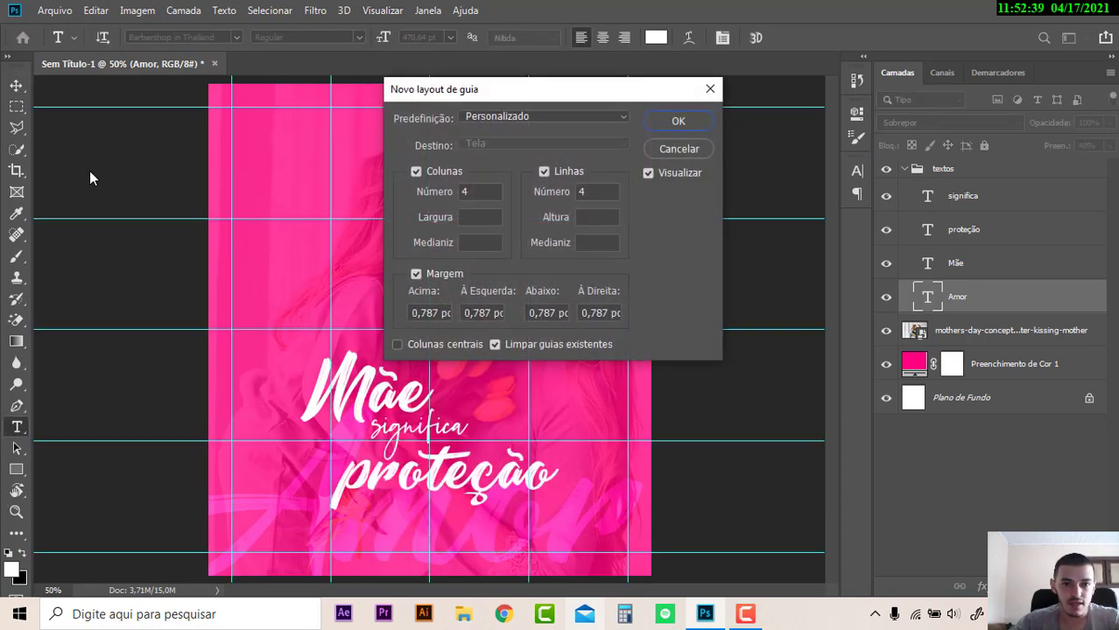
pyautogui.click(665, 123)
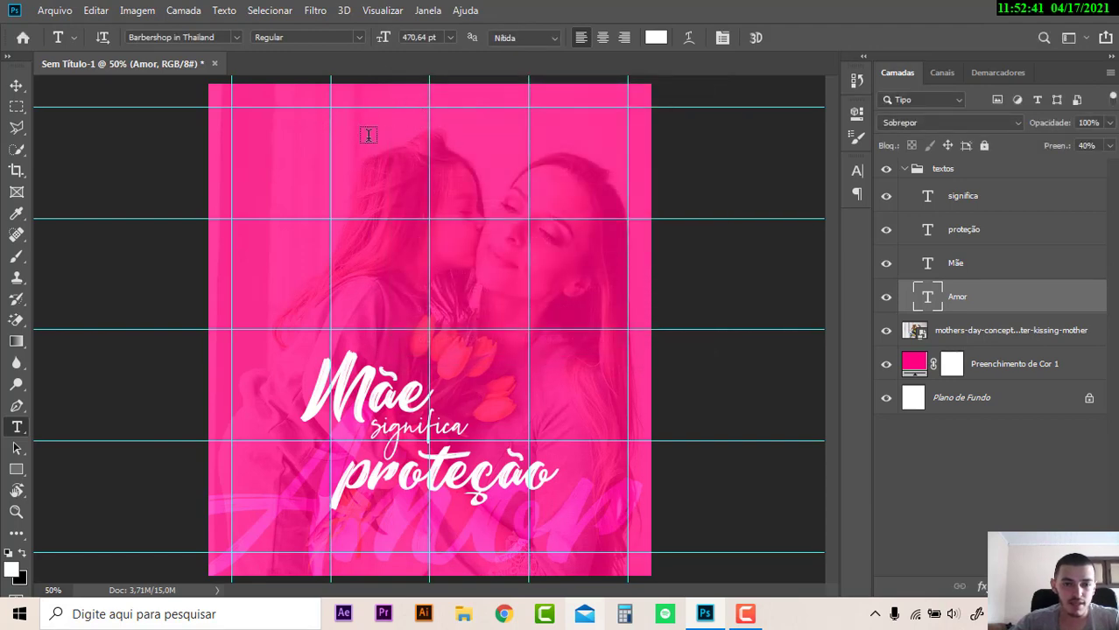
# - Add a '09 de maio' text line near the top in Samsung Sharp Sans
pyautogui.click(396, 140)
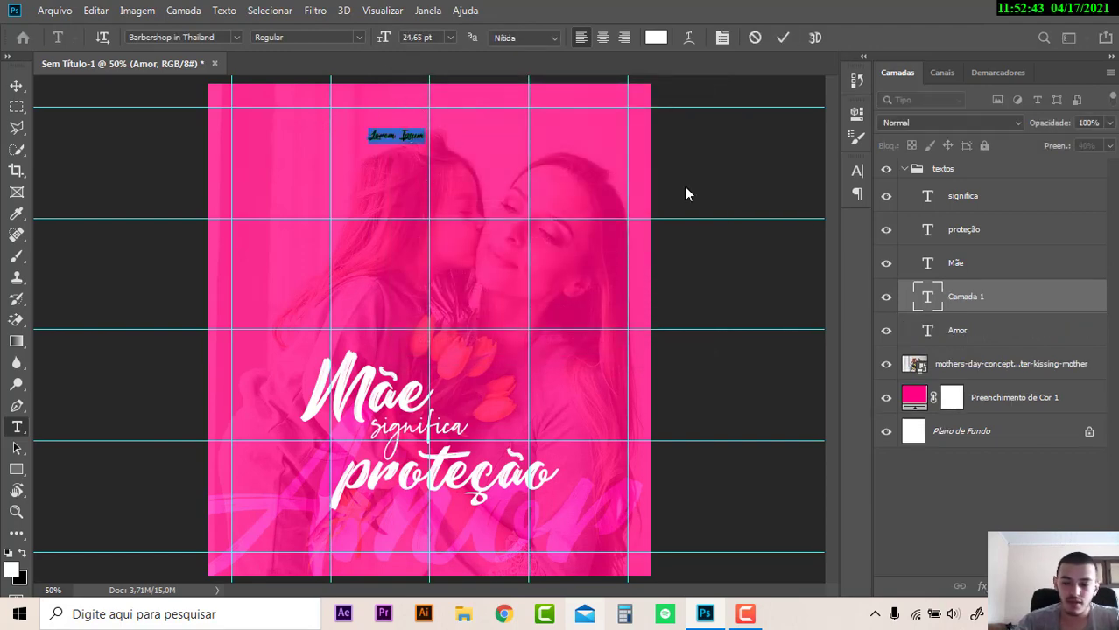
pyautogui.write('09 de maio')
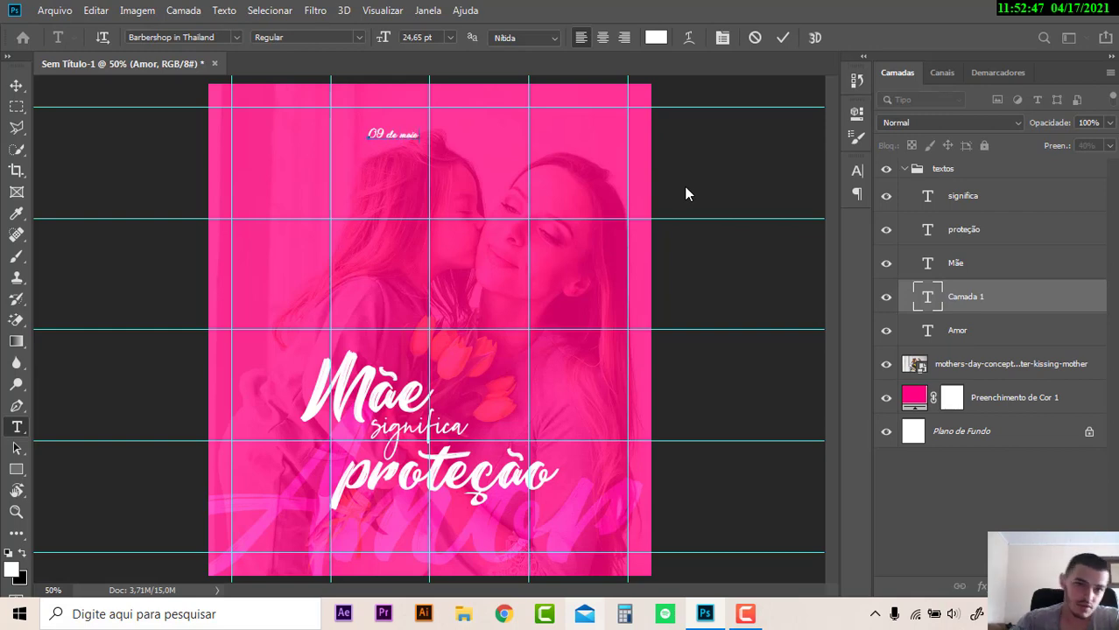
pyautogui.click(15, 86)
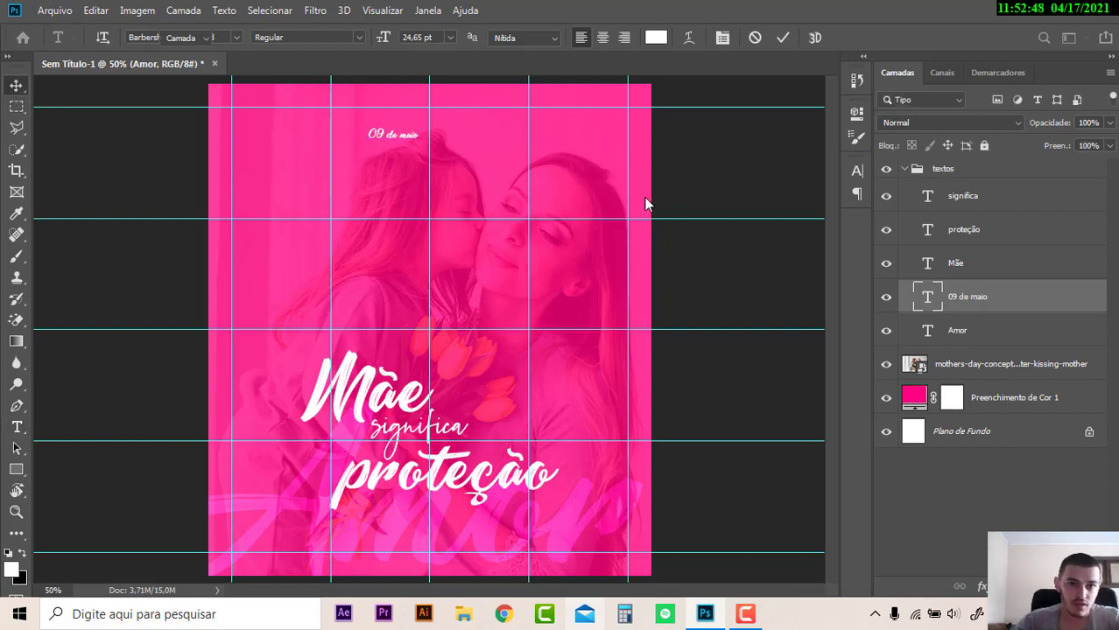
pyautogui.click(857, 171)
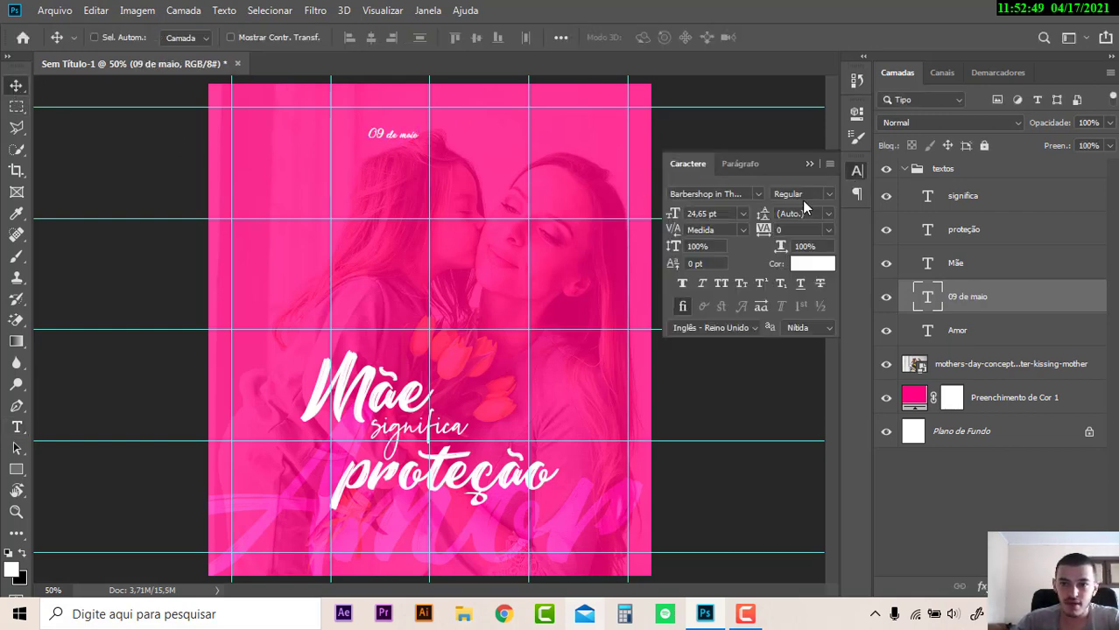
pyautogui.click(758, 194)
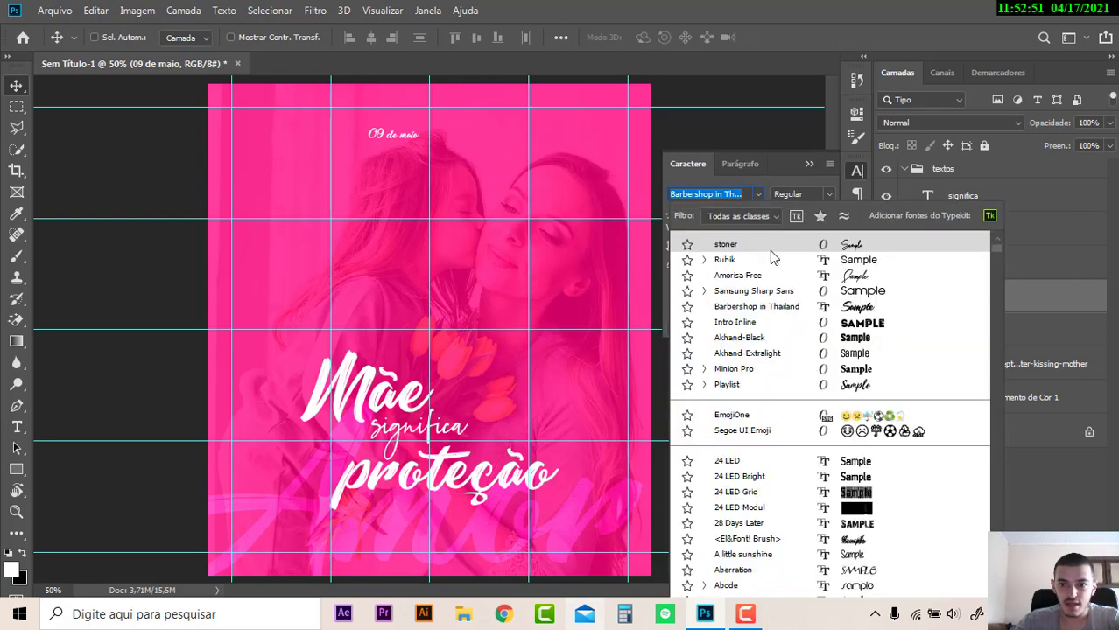
pyautogui.click(772, 295)
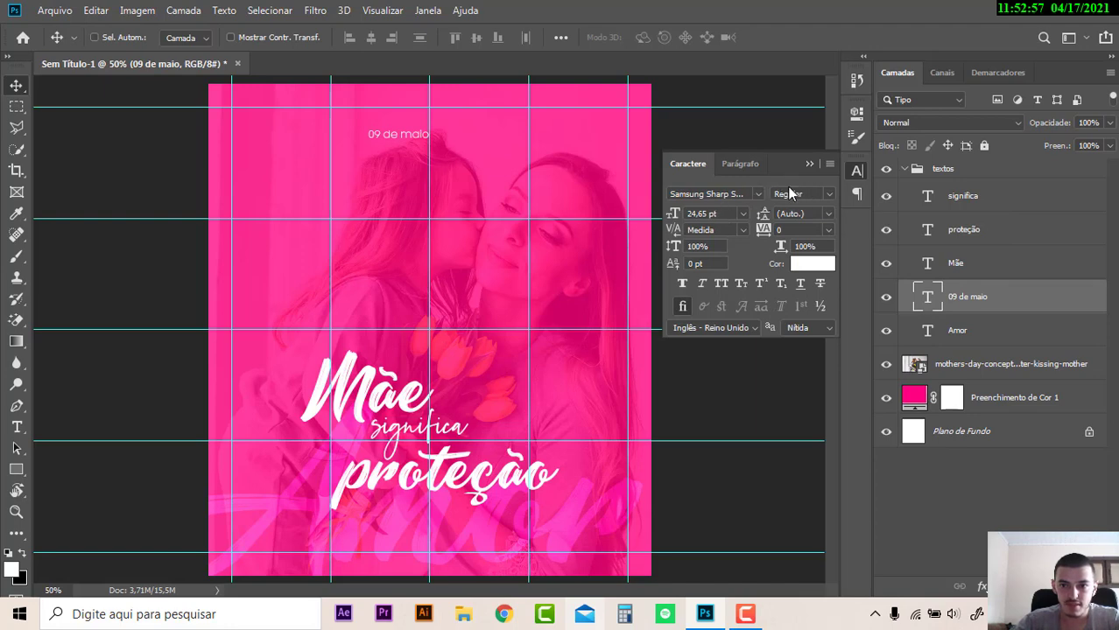
pyautogui.click(809, 165)
# - Convert the date text to all capitals as '09 DE MAIO'
pyautogui.press('t')
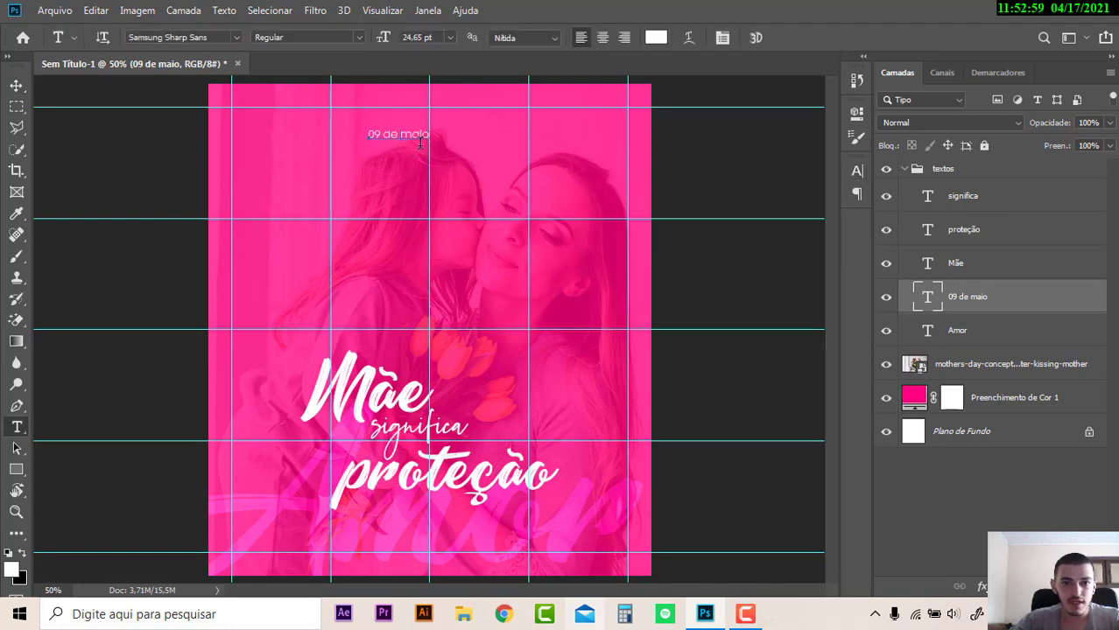
pyautogui.click(420, 140)
pyautogui.hotkey('ctrl', 'a')
pyautogui.press('Right')
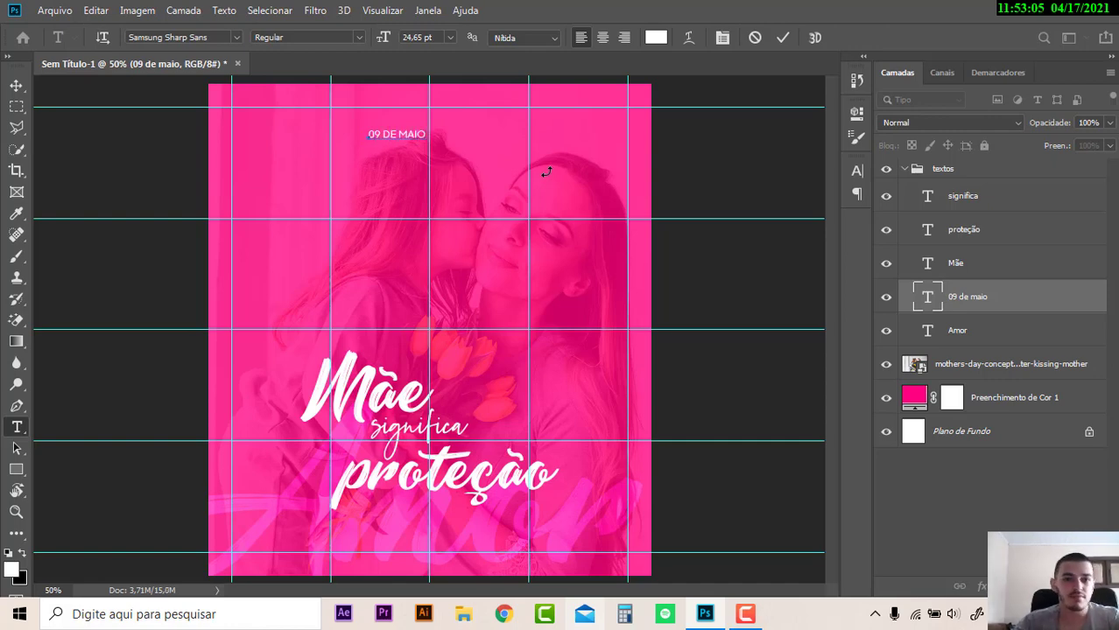
pyautogui.click(15, 86)
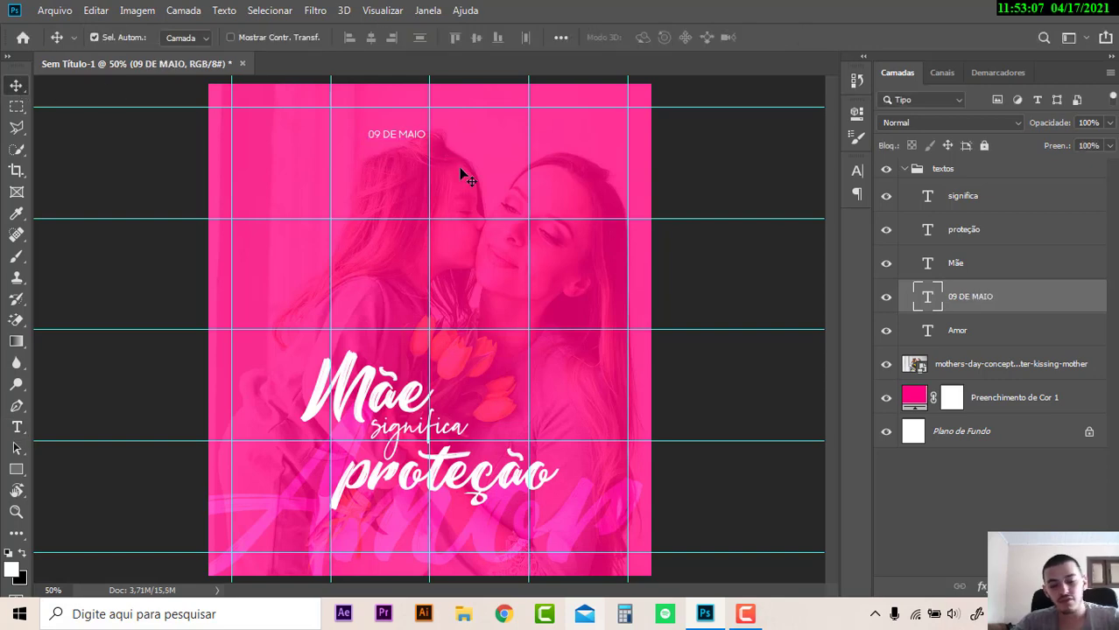
# - Enlarge the 09 DE MAIO text with Free Transform
pyautogui.hotkey('ctrl', 't')
pyautogui.moveTo(427, 141)
pyautogui.mouseDown()
pyautogui.moveTo(479, 148)
pyautogui.moveTo(480, 122)
pyautogui.moveTo(463, 105)
pyautogui.mouseUp()
pyautogui.press('Return')
pyautogui.hotkey('ctrl', 't')
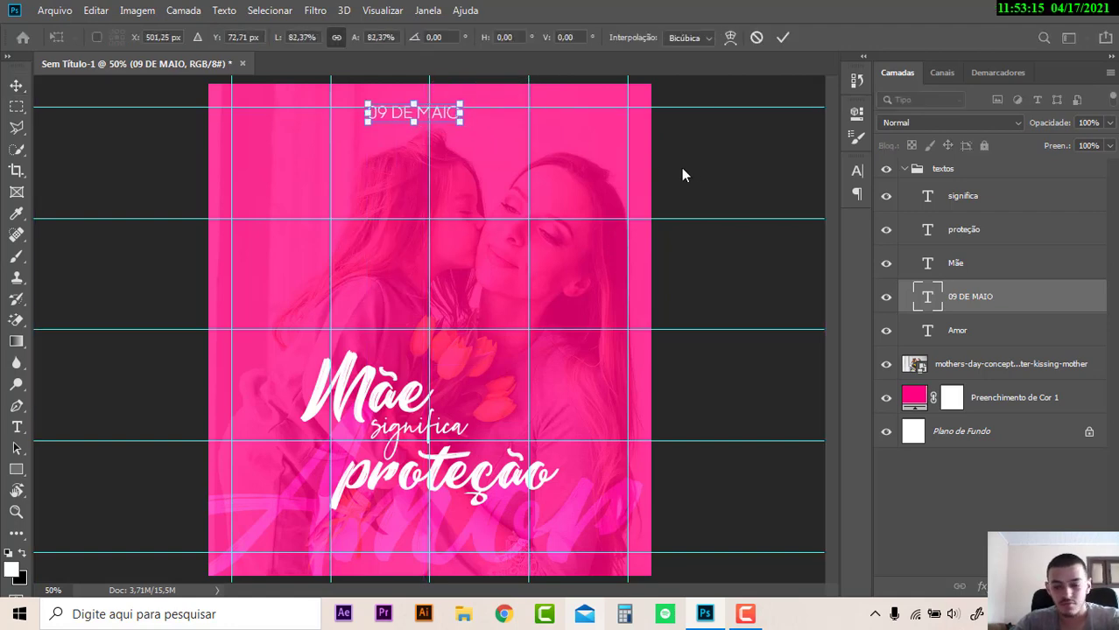
pyautogui.press('Return')
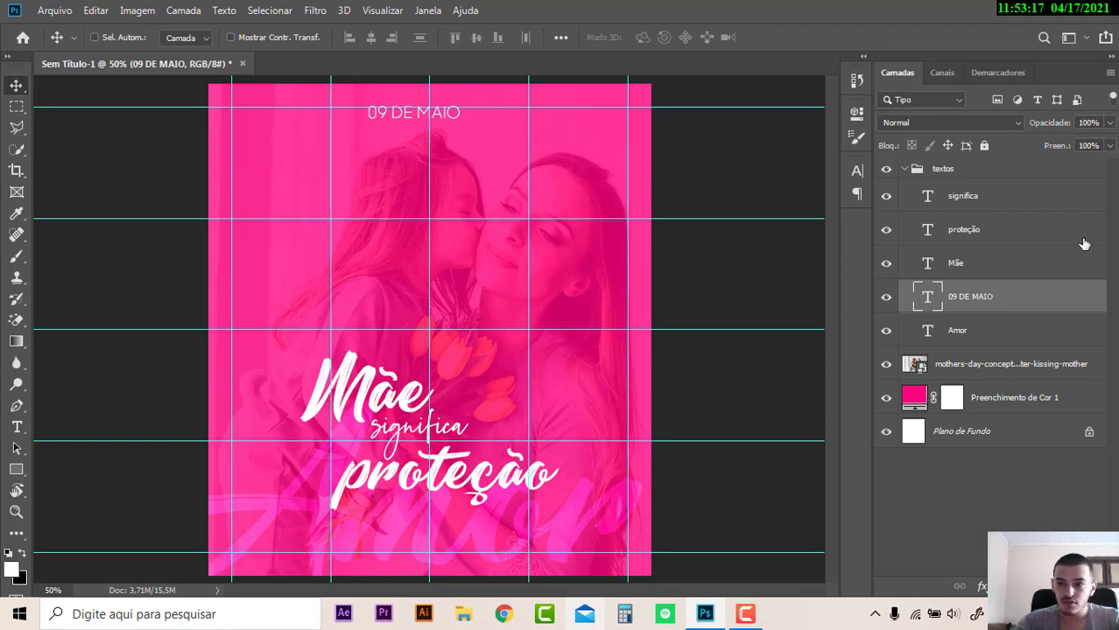
# - Widen the letter spacing of 09 DE MAIO in the Character panel
pyautogui.click(855, 170)
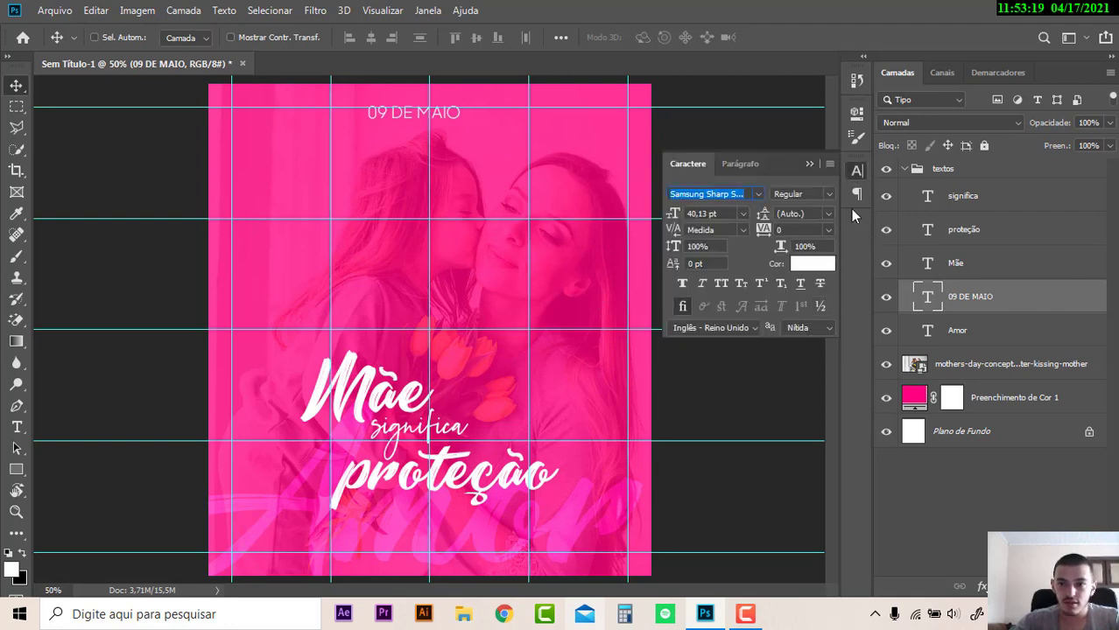
pyautogui.click(810, 164)
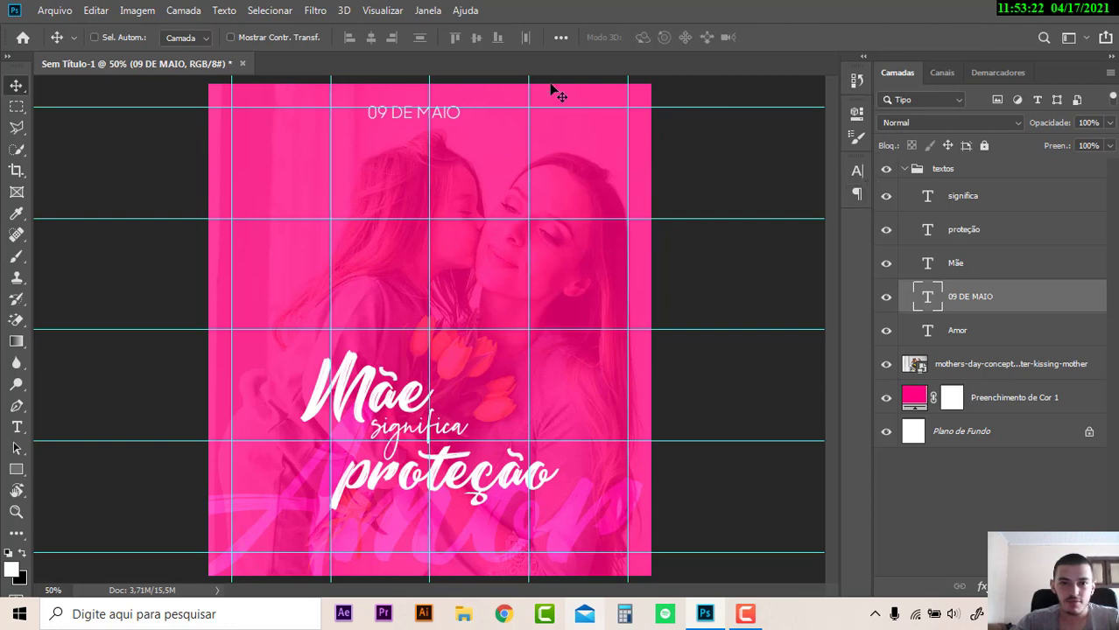
pyautogui.click(427, 10)
pyautogui.click(496, 198)
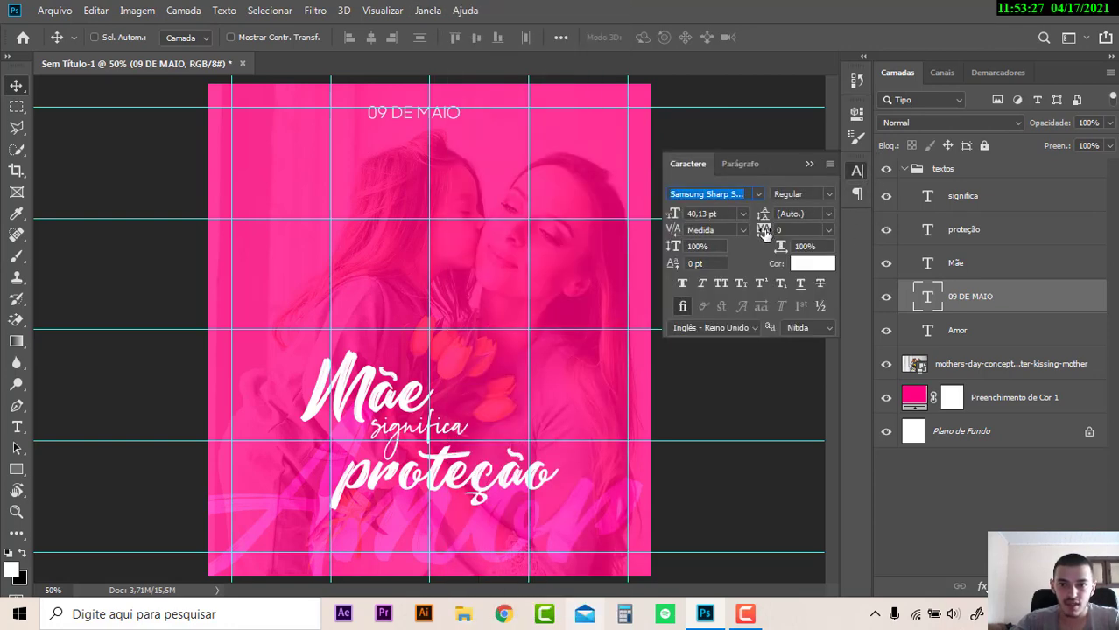
pyautogui.moveTo(764, 232); pyautogui.dragTo(792, 230)
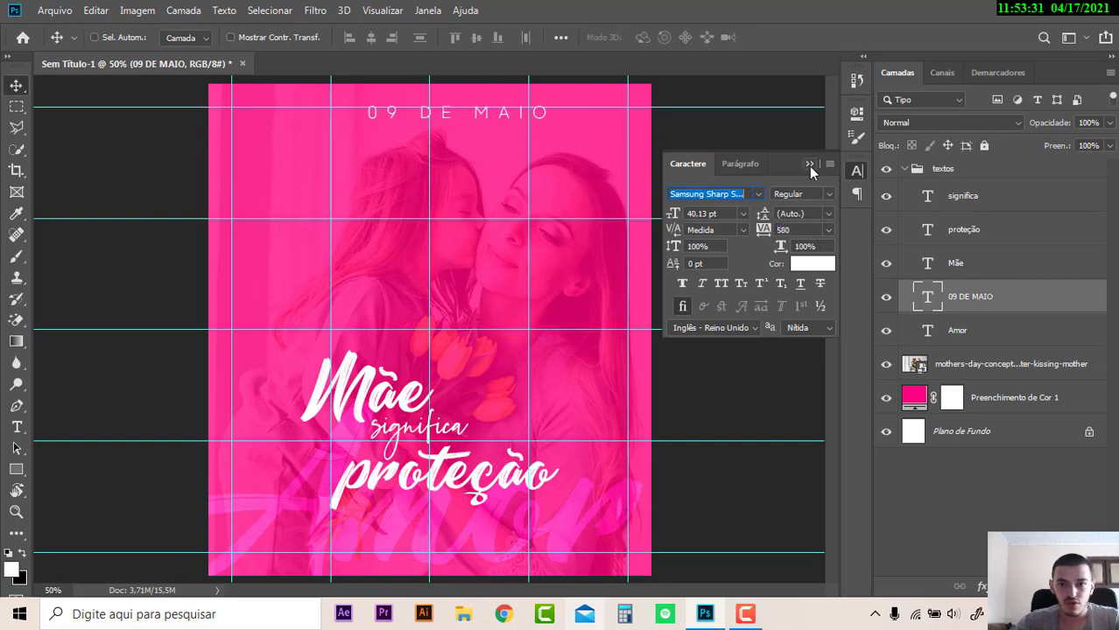
pyautogui.click(810, 164)
# - Shrink 09 DE MAIO slightly and raise its tracking further to 860
pyautogui.hotkey('ctrl', 't')
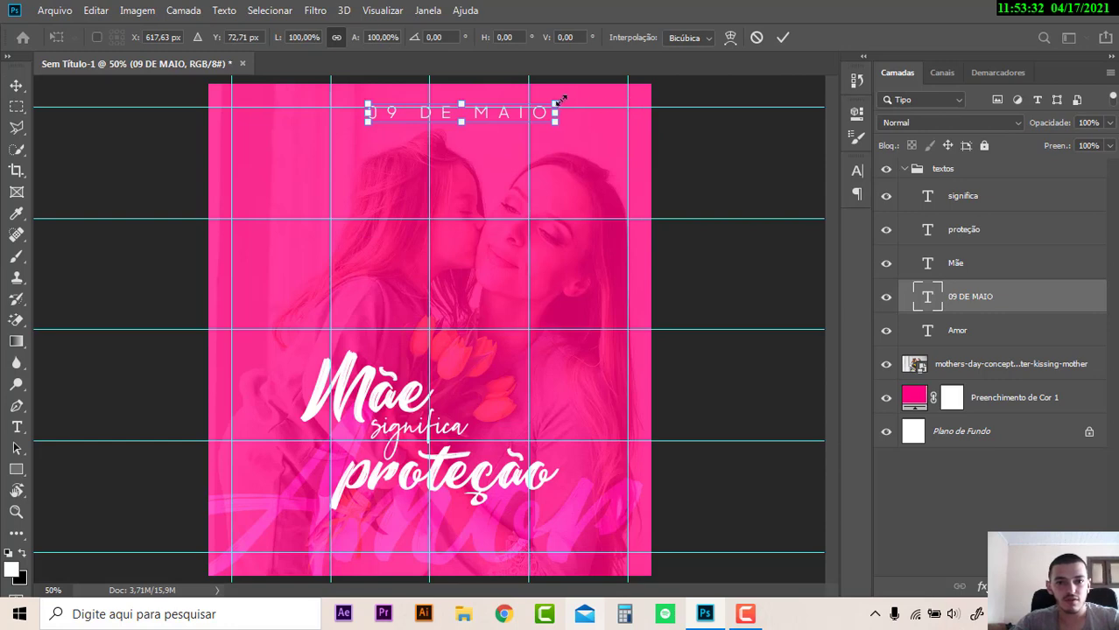
pyautogui.moveTo(554, 102)
pyautogui.mouseDown()
pyautogui.moveTo(464, 122)
pyautogui.moveTo(484, 111)
pyautogui.mouseUp()
pyautogui.press('Return')
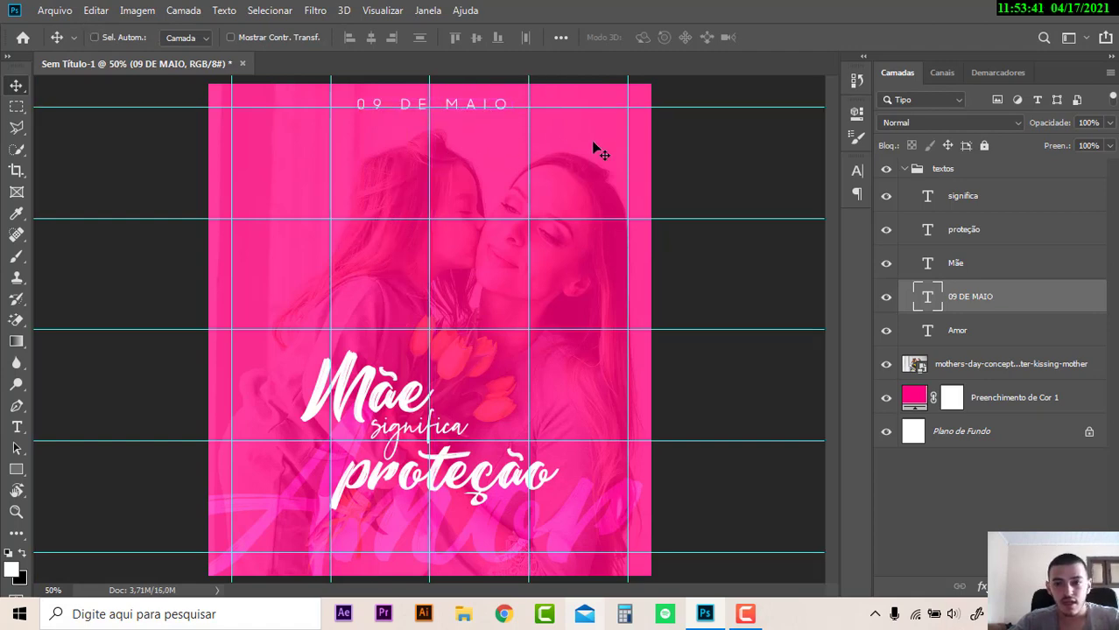
pyautogui.click(858, 172)
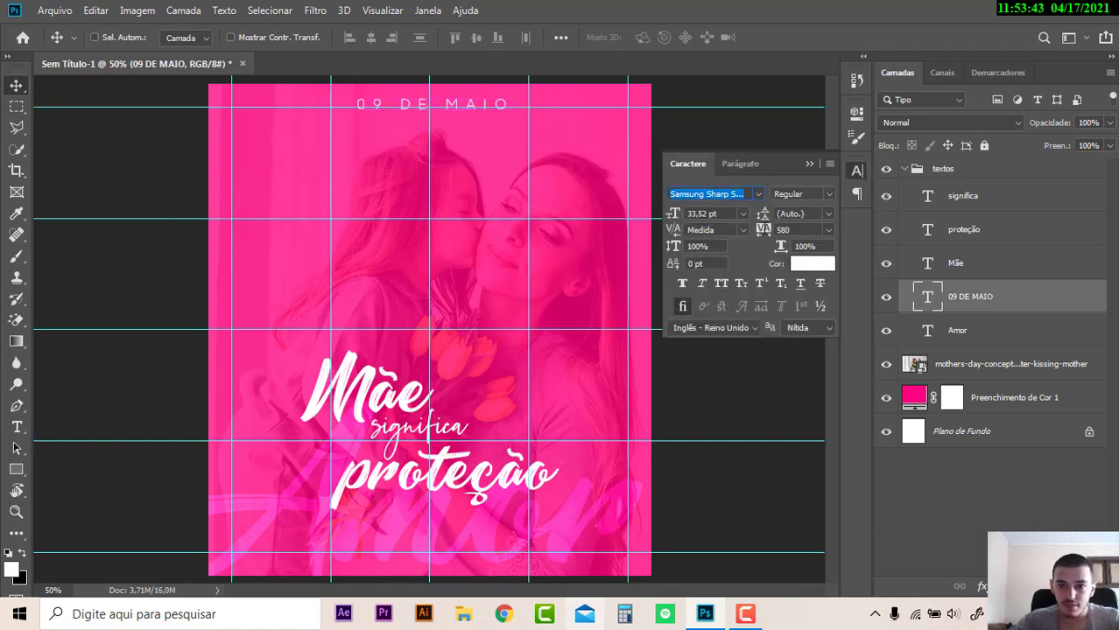
pyautogui.click(765, 230)
pyautogui.moveTo(768, 230); pyautogui.dragTo(772, 229)
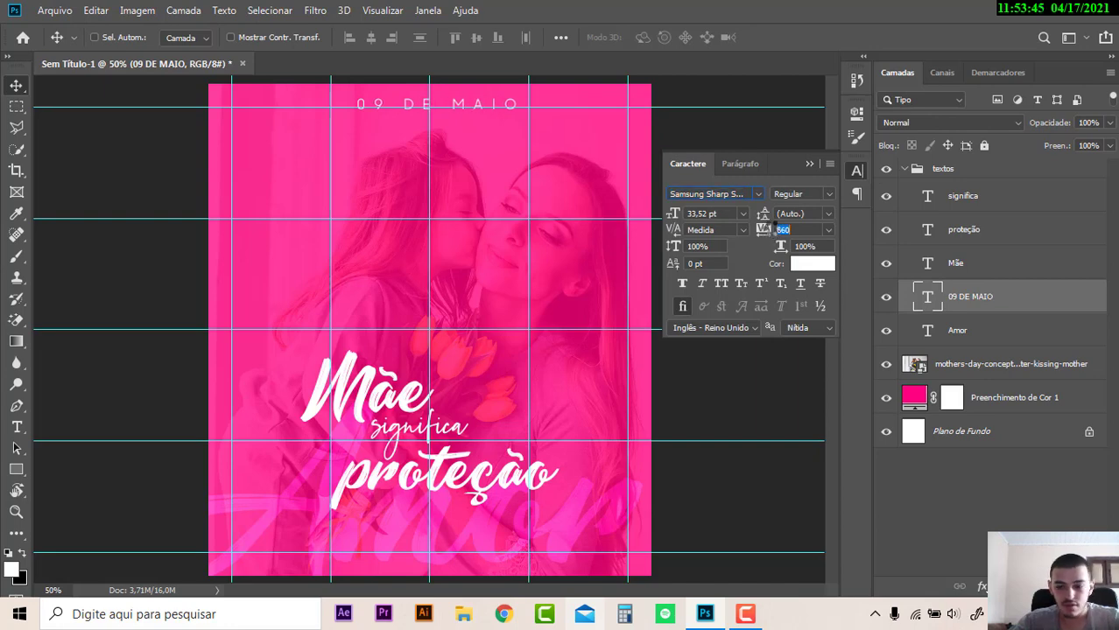
pyautogui.click(808, 164)
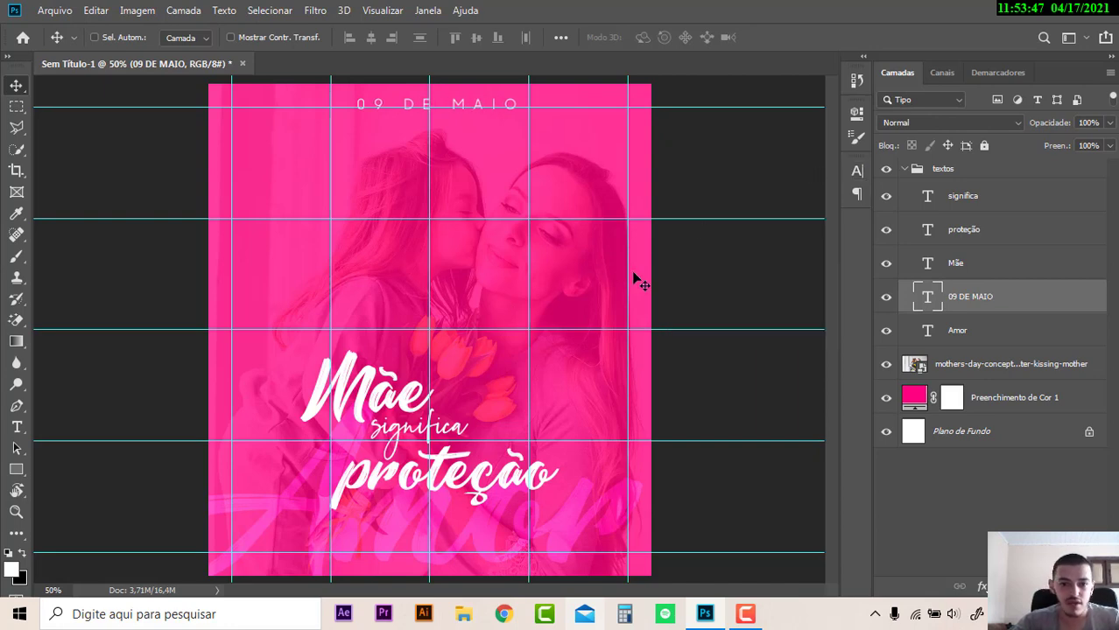
# - Duplicate the significa layer and move the copy just below 09 DE MAIO
pyautogui.keyDown('ctrl'); pyautogui.click(452, 430); pyautogui.keyUp('ctrl')
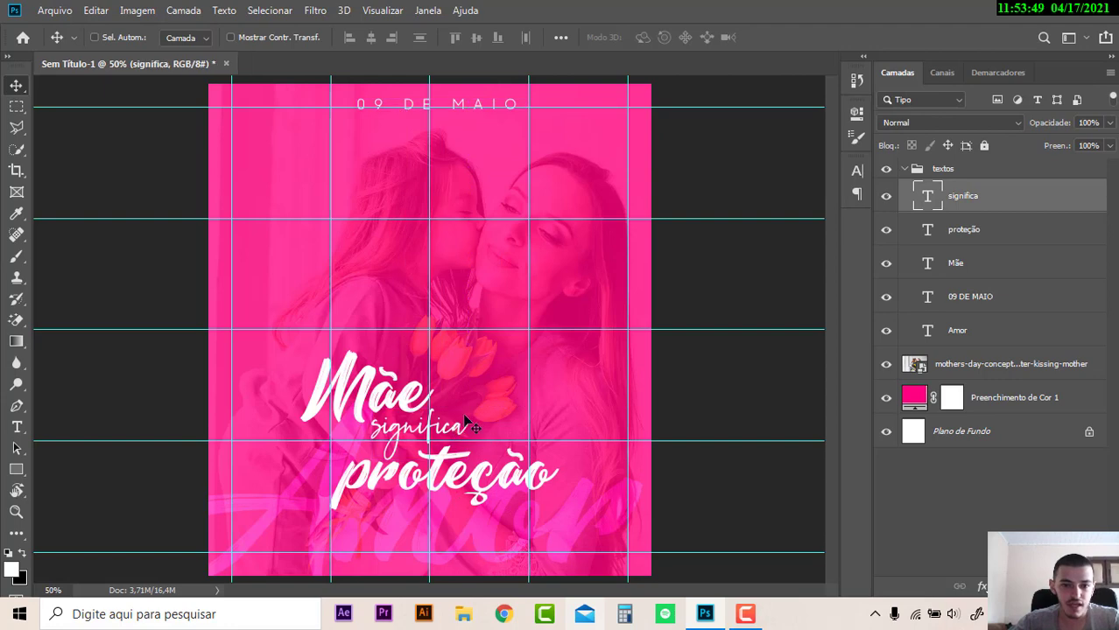
pyautogui.moveTo(510, 420); pyautogui.dragTo(472, 161)
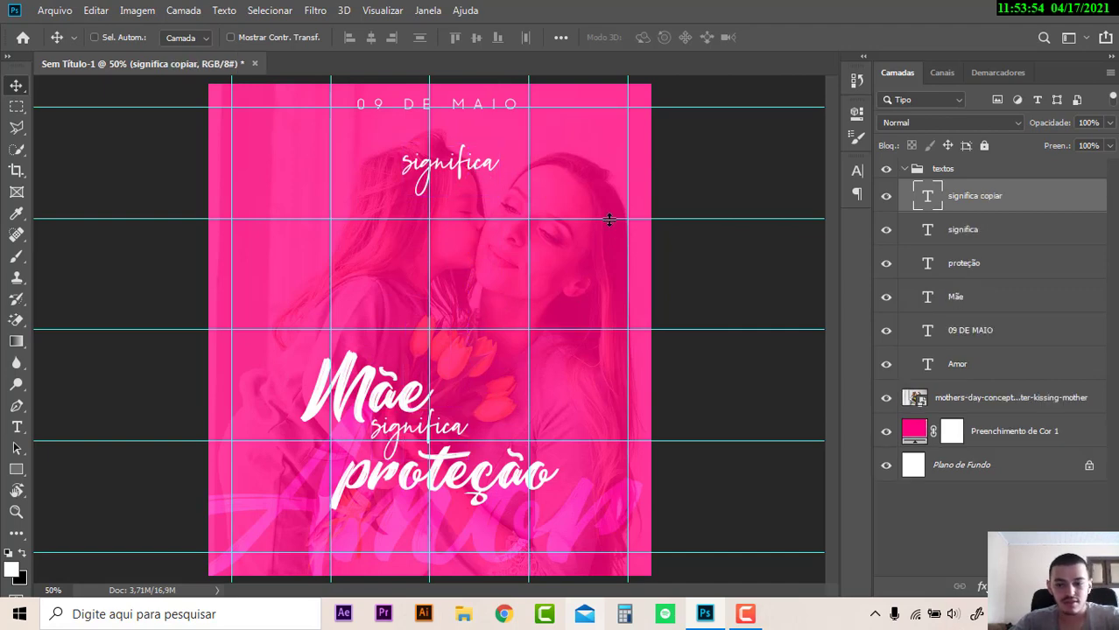
pyautogui.hotkey('ctrl', 'z')
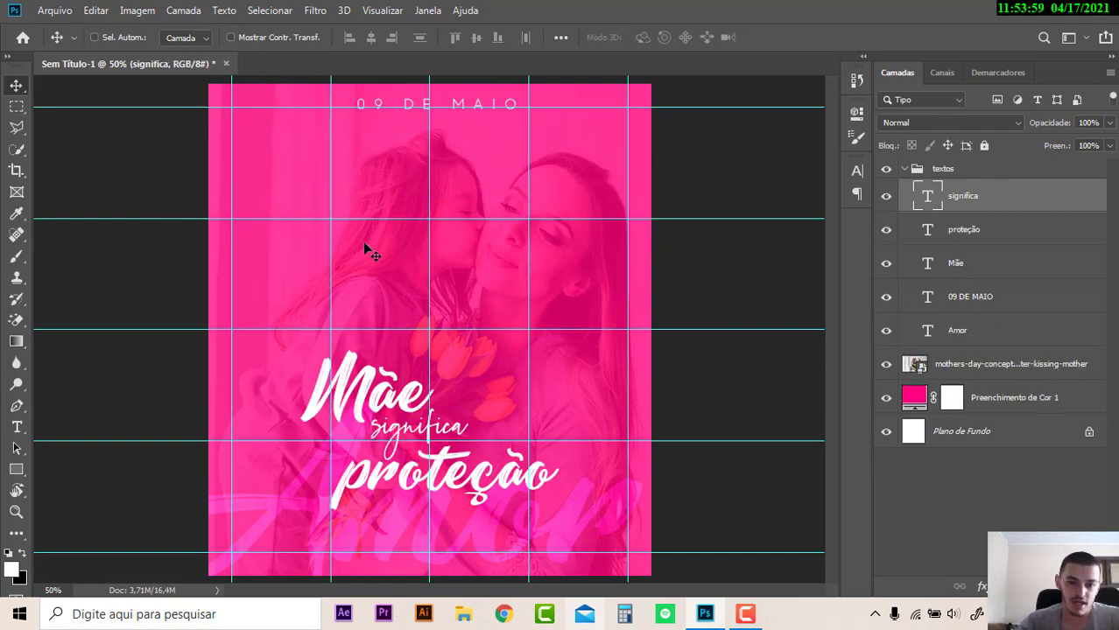
pyautogui.hotkey('ctrl', 'j')
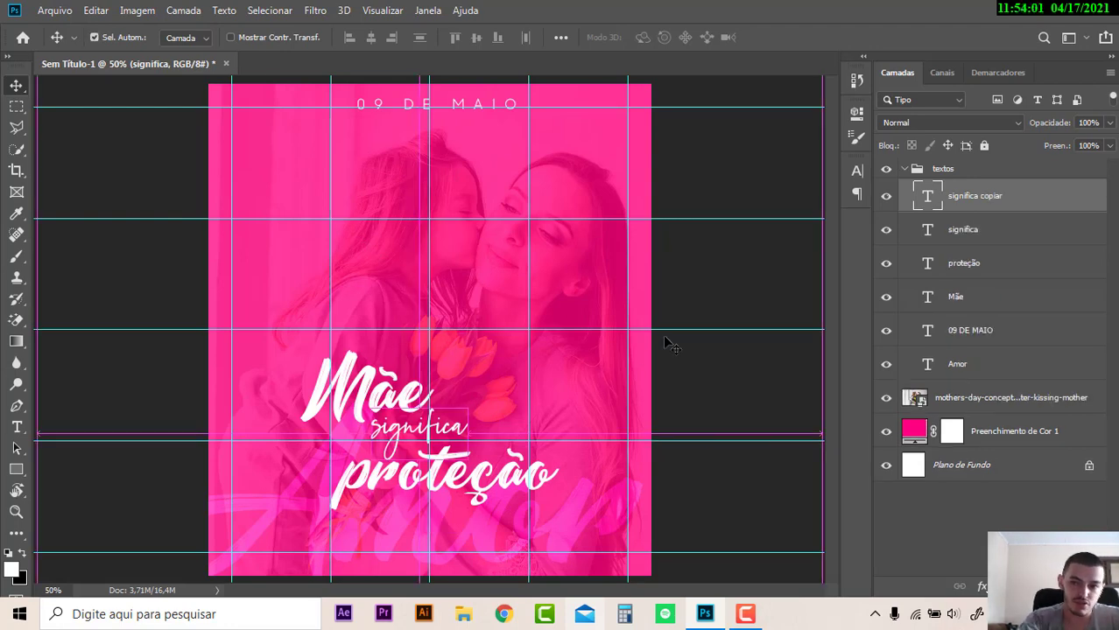
pyautogui.click(1021, 227)
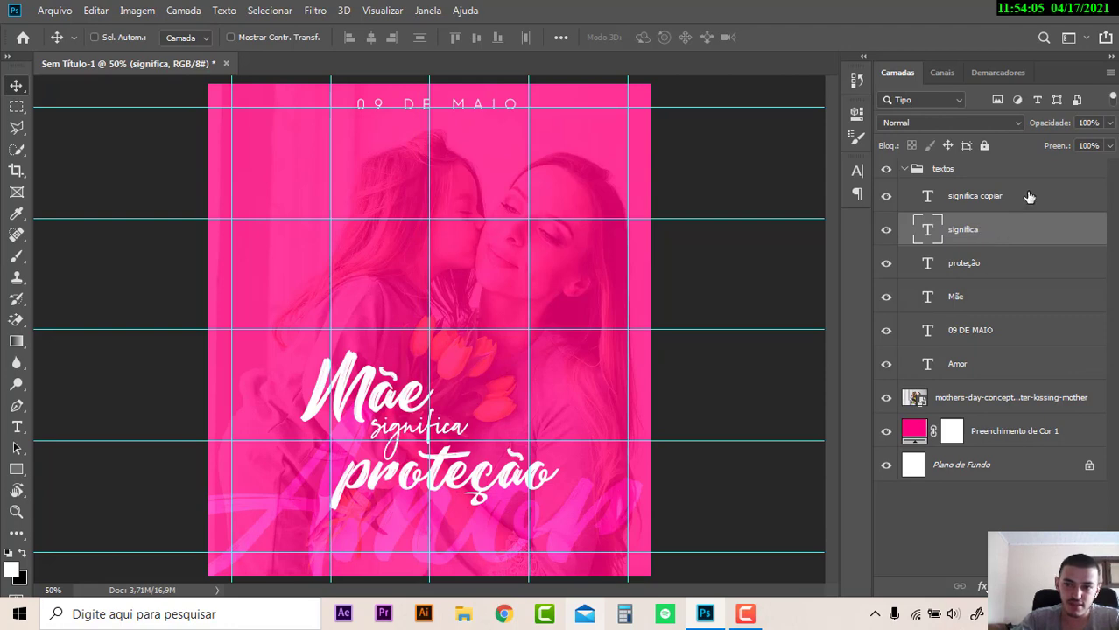
pyautogui.click(1029, 196)
pyautogui.moveTo(442, 429); pyautogui.dragTo(467, 140)
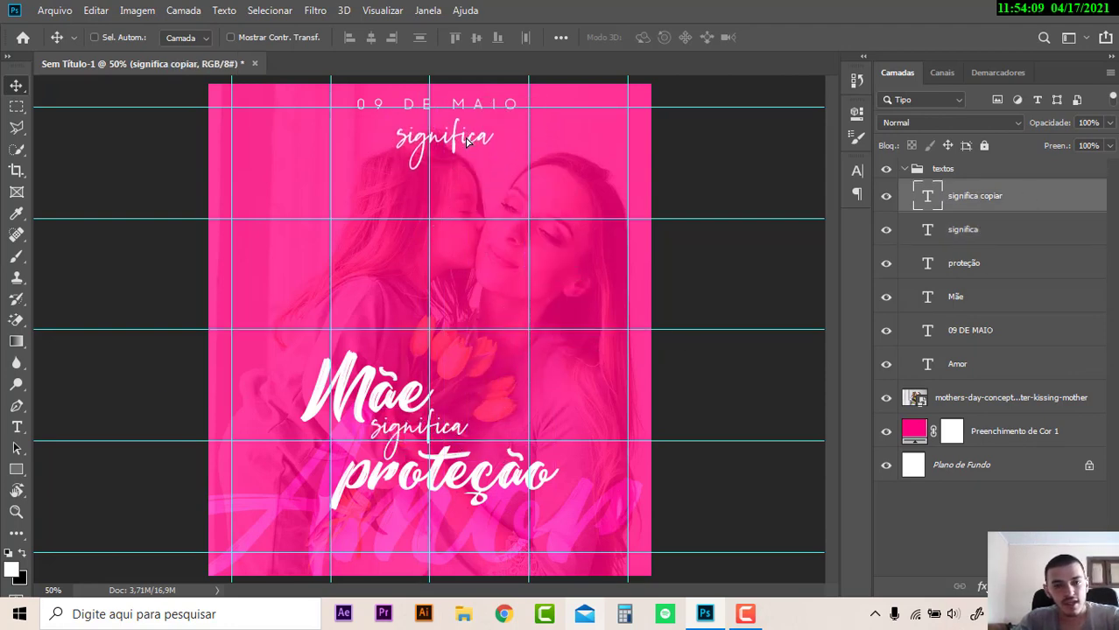
# - Retype the copied word as 'dia das mães'
pyautogui.press('t')
pyautogui.doubleClick(448, 138)
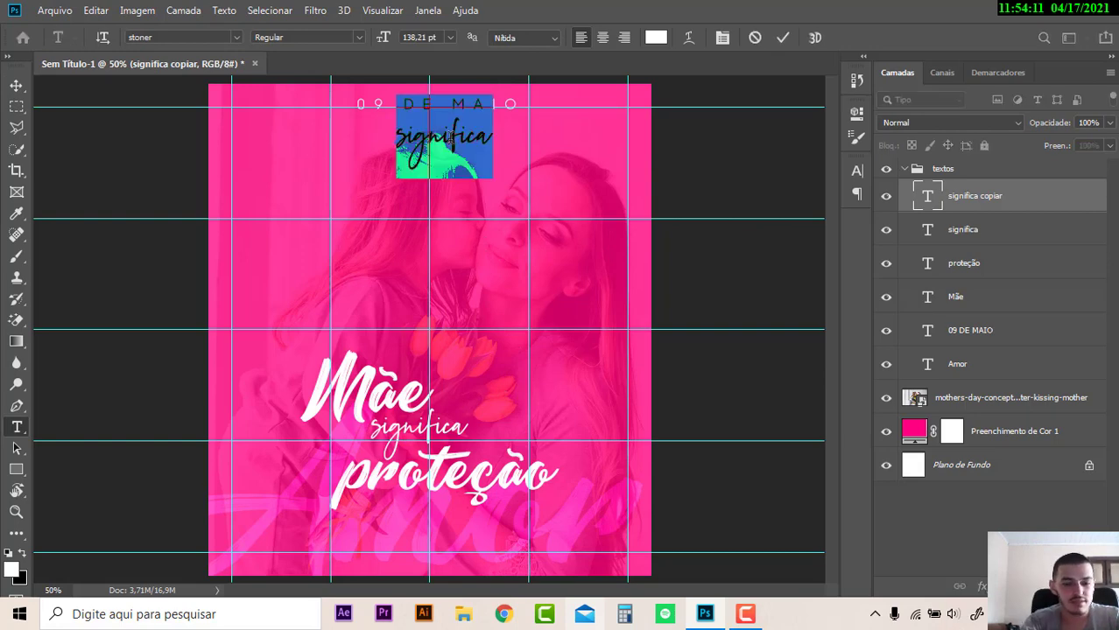
pyautogui.write('DIA')
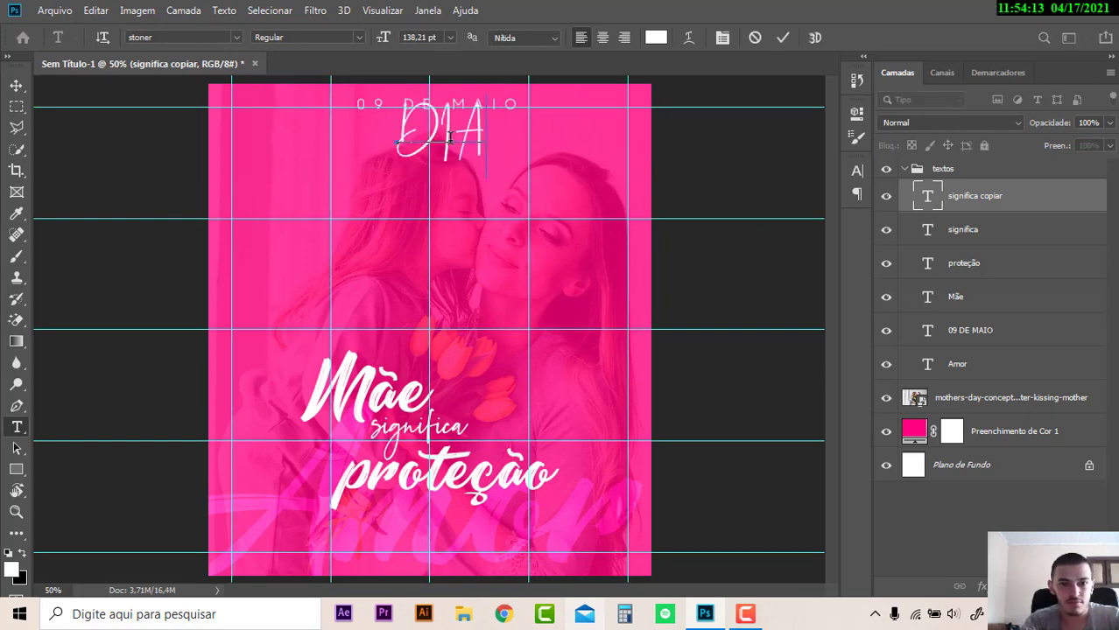
pyautogui.press('BackSpace')
pyautogui.press('BackSpace')
pyautogui.press('BackSpace')
pyautogui.write('di')
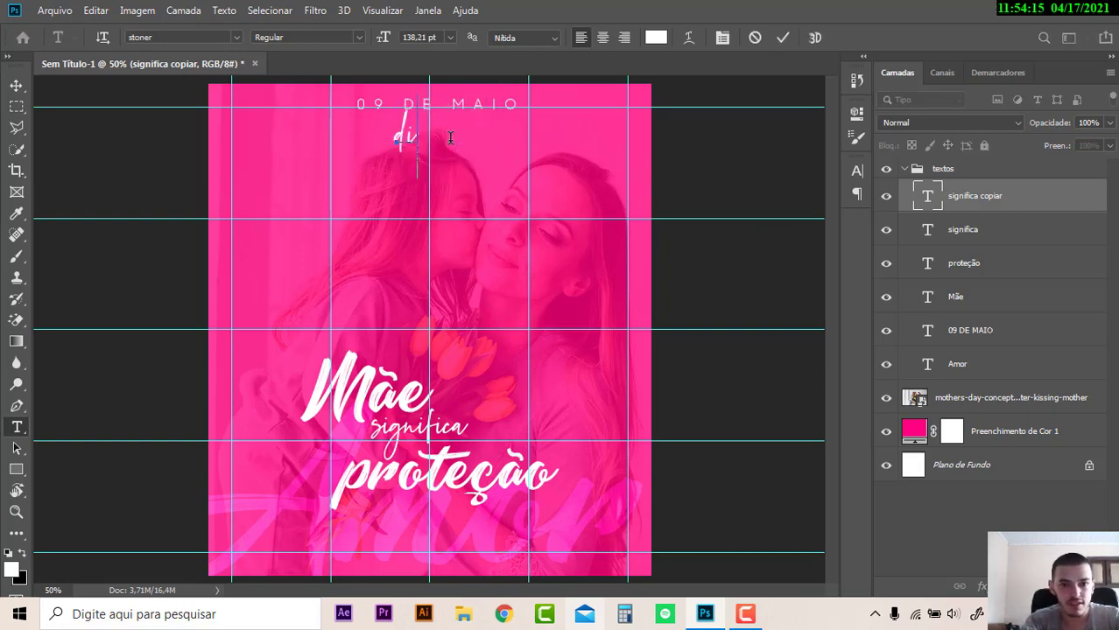
pyautogui.write('a das m')
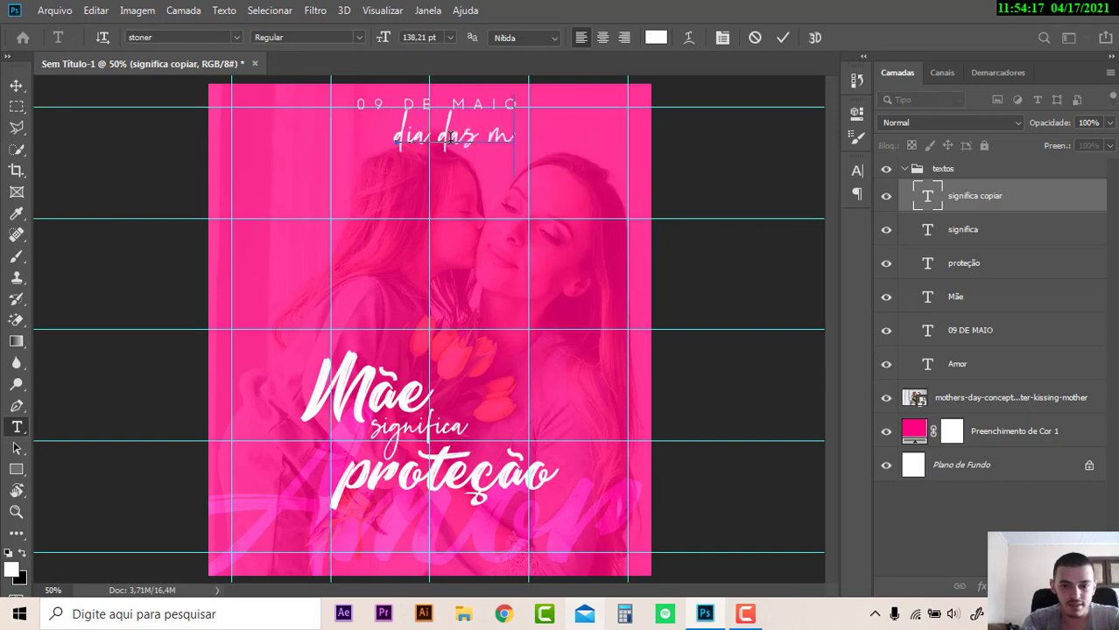
pyautogui.write('ães')
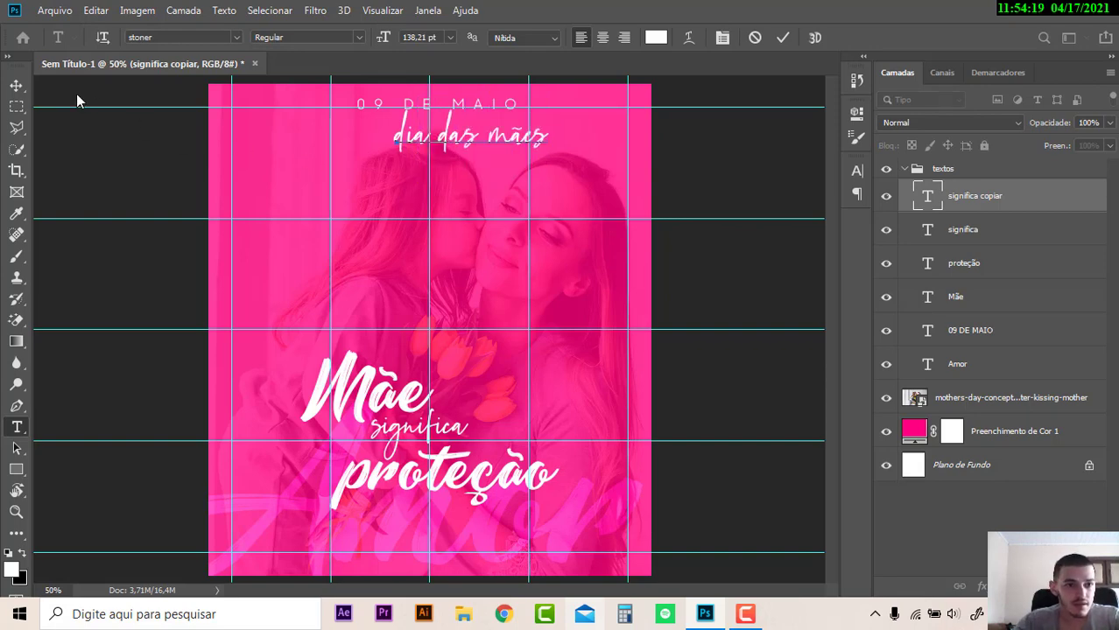
pyautogui.click(16, 85)
# - Nudge dia das mães into place, shrink it to about 96%, and hide the guides
pyautogui.moveTo(496, 154); pyautogui.dragTo(484, 143)
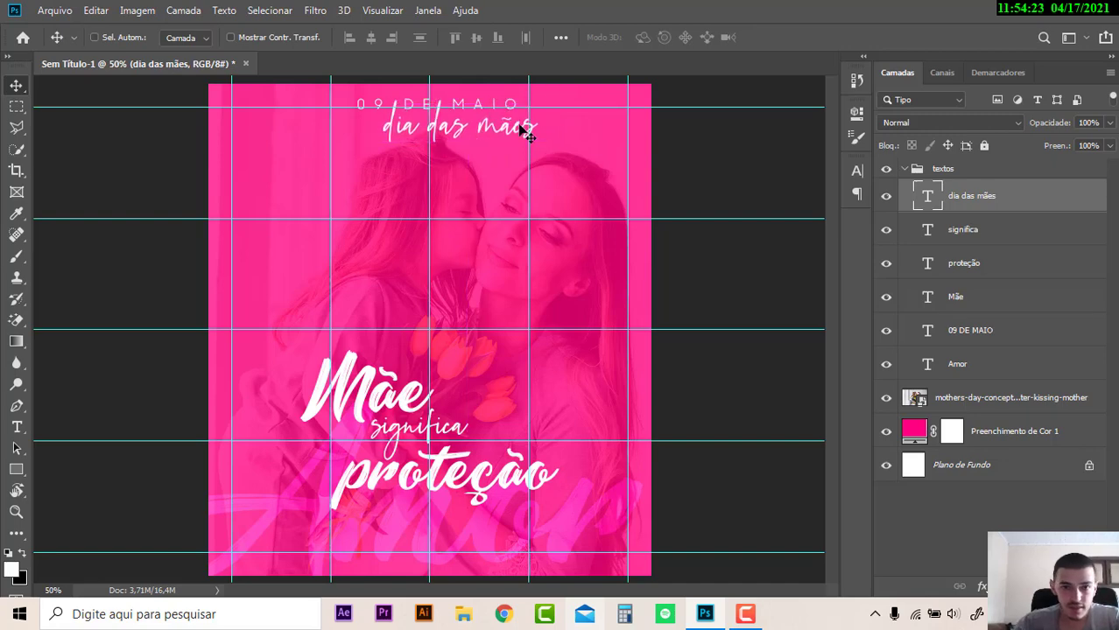
pyautogui.hotkey('ctrl', 't')
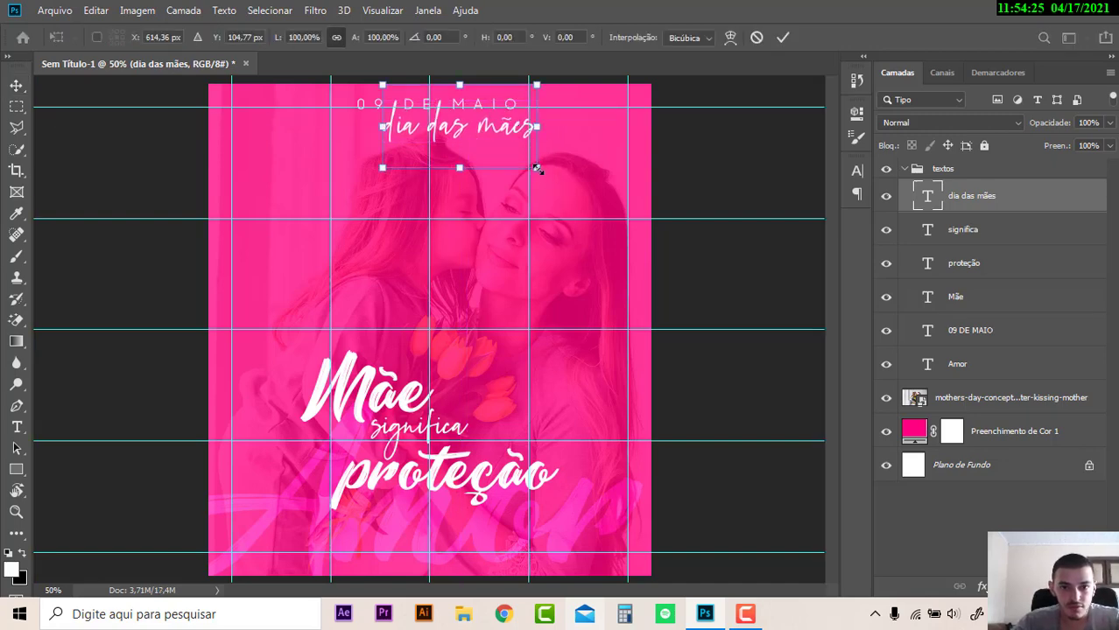
pyautogui.moveTo(537, 168); pyautogui.dragTo(530, 167)
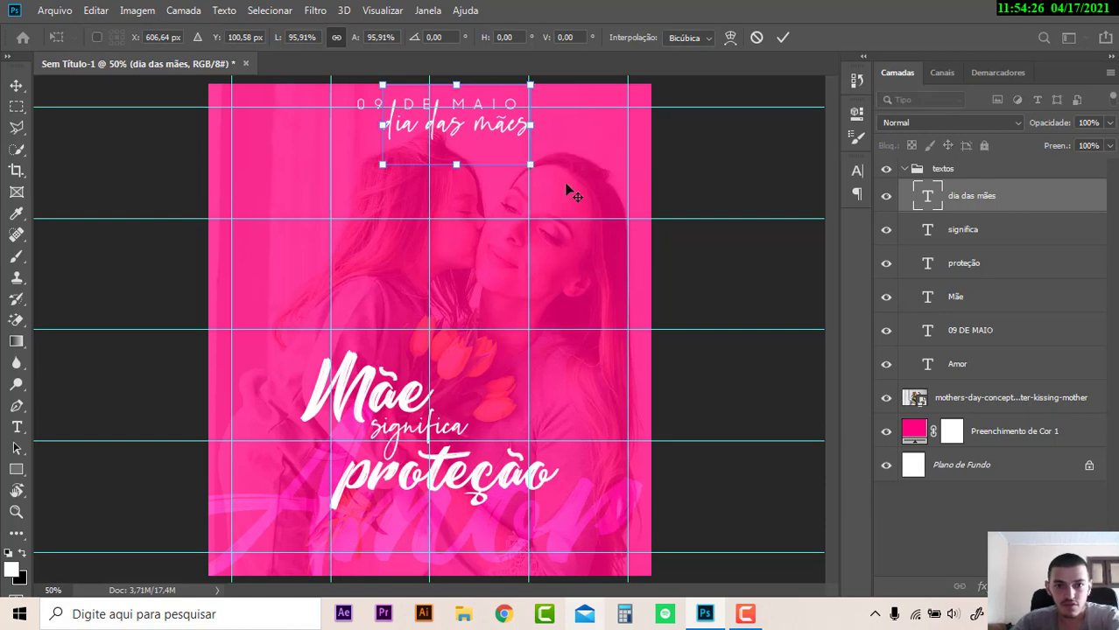
pyautogui.press('Return')
pyautogui.hotkey('ctrl', ';')
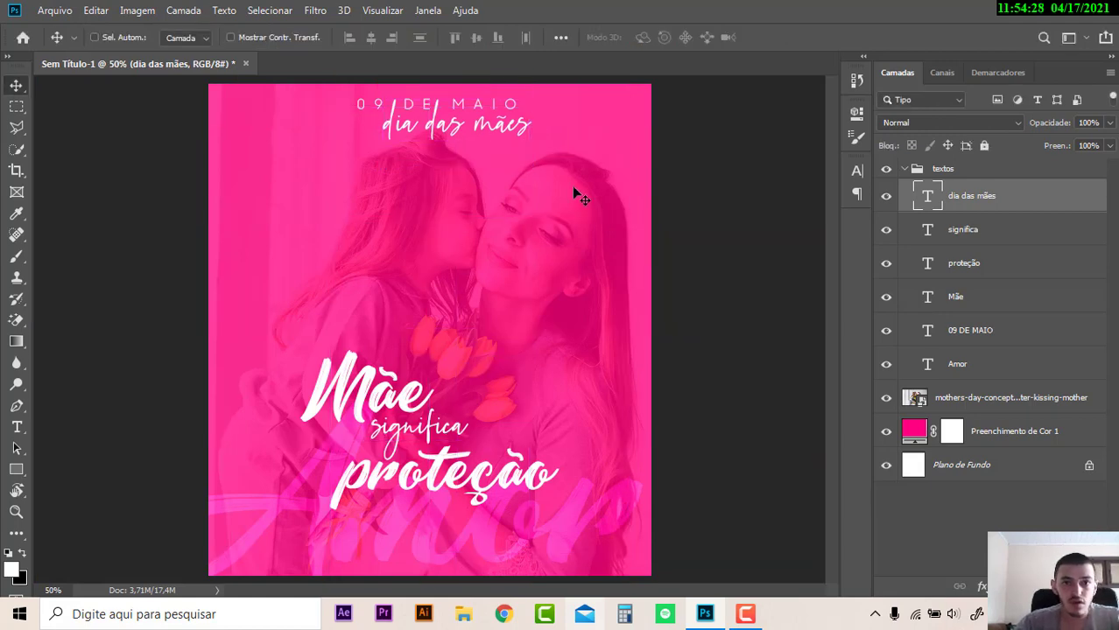
# - Set the dia das mães text colour to white (ffffff) after trying dark pink
pyautogui.click(857, 172)
pyautogui.click(822, 263)
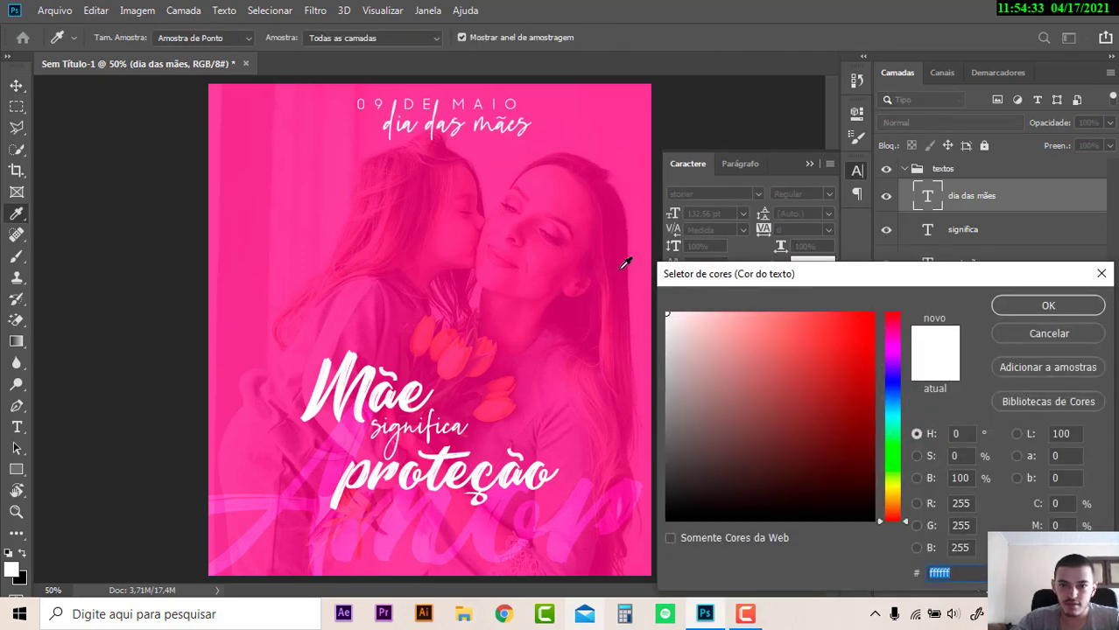
pyautogui.click(624, 262)
pyautogui.click(862, 407)
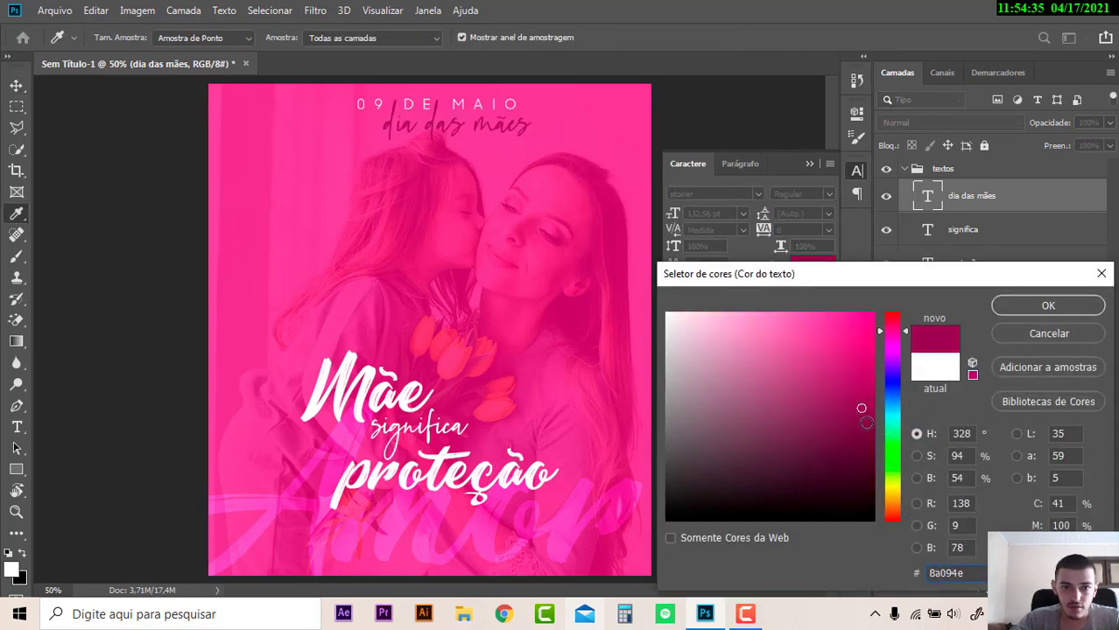
pyautogui.click(1033, 305)
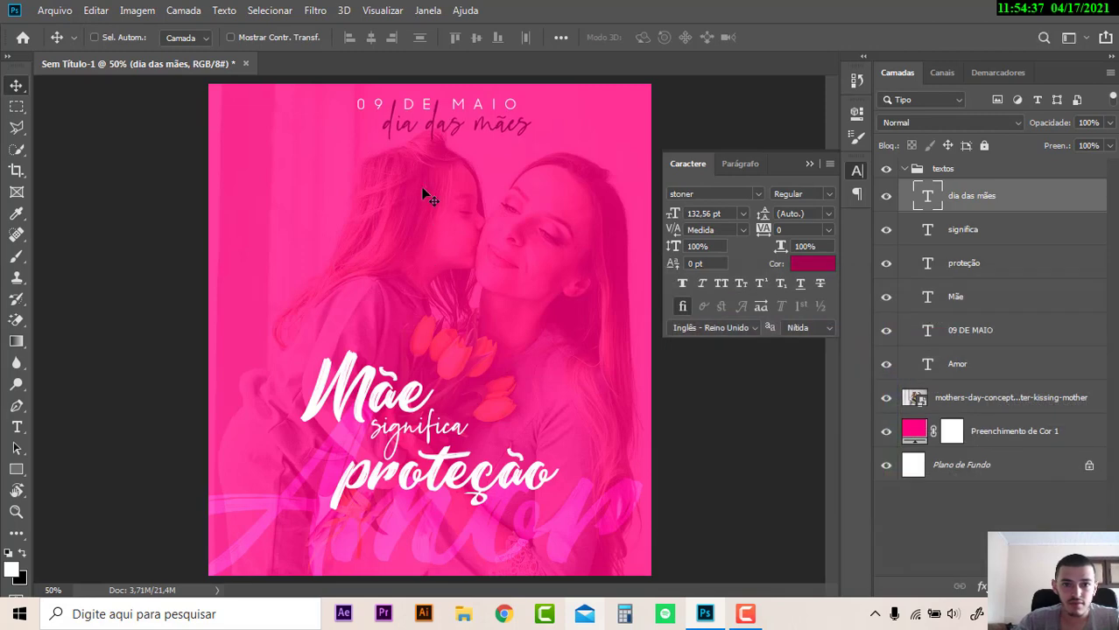
pyautogui.click(798, 263)
pyautogui.write('ffffff')
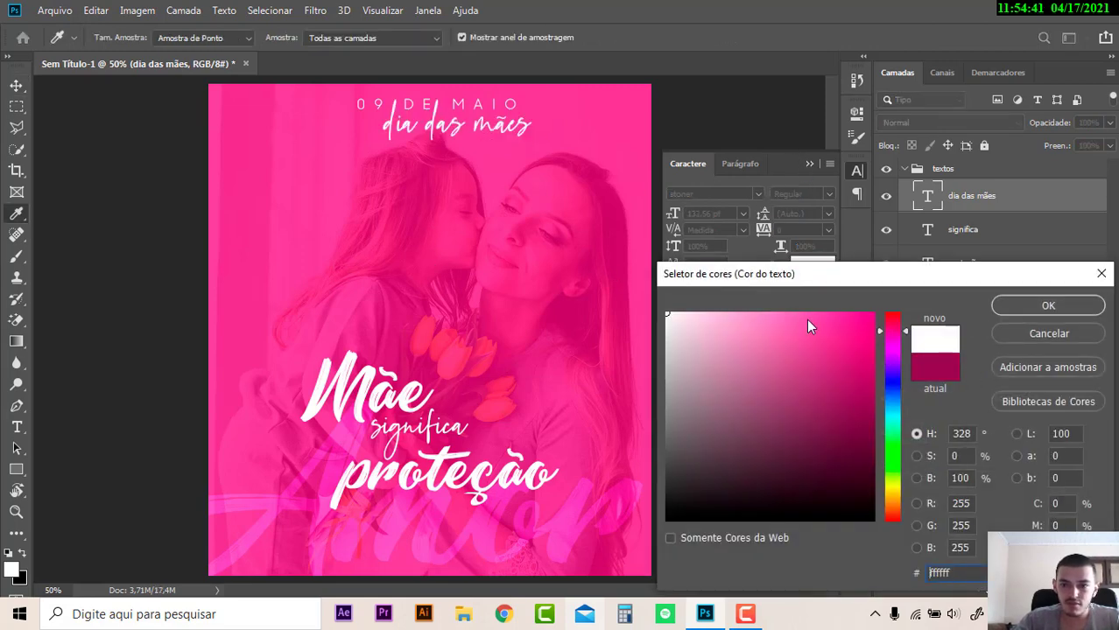
pyautogui.click(1019, 308)
pyautogui.click(810, 164)
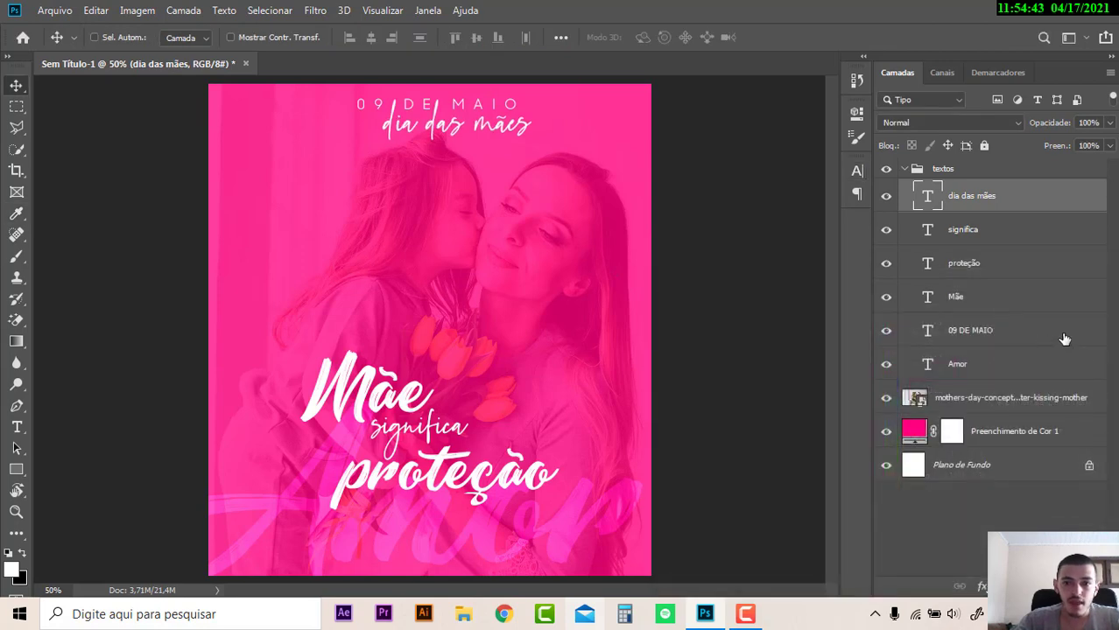
# - Toggle off the pink colour fill and add a new Gradient Fill layer
pyautogui.click(966, 468)
pyautogui.click(1006, 431)
pyautogui.click(886, 430)
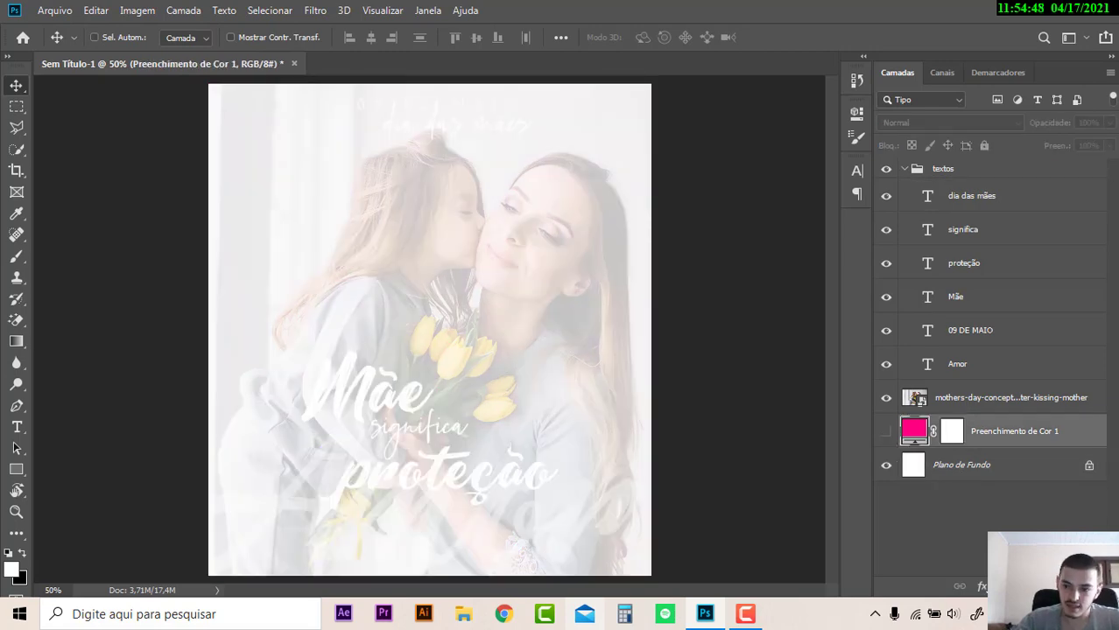
pyautogui.click(1024, 586)
pyautogui.click(1019, 310)
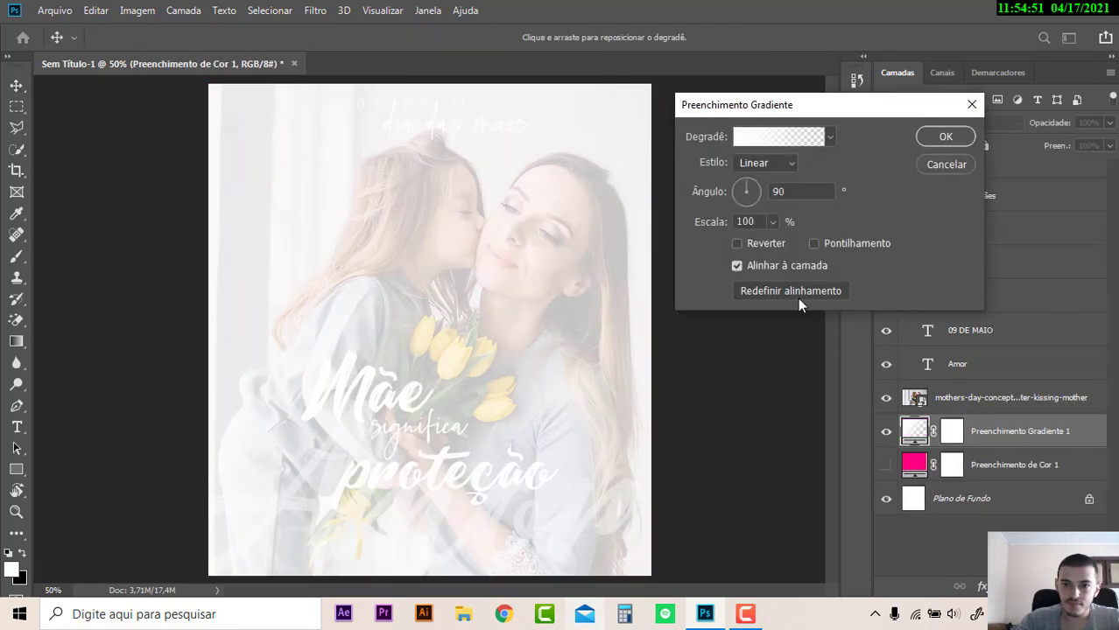
# - Choose the SG Duotone 03 gradient preset in the gradient editor
pyautogui.click(778, 143)
pyautogui.scroll(-2, 861, 237)
pyautogui.scroll(-2, 858, 237)
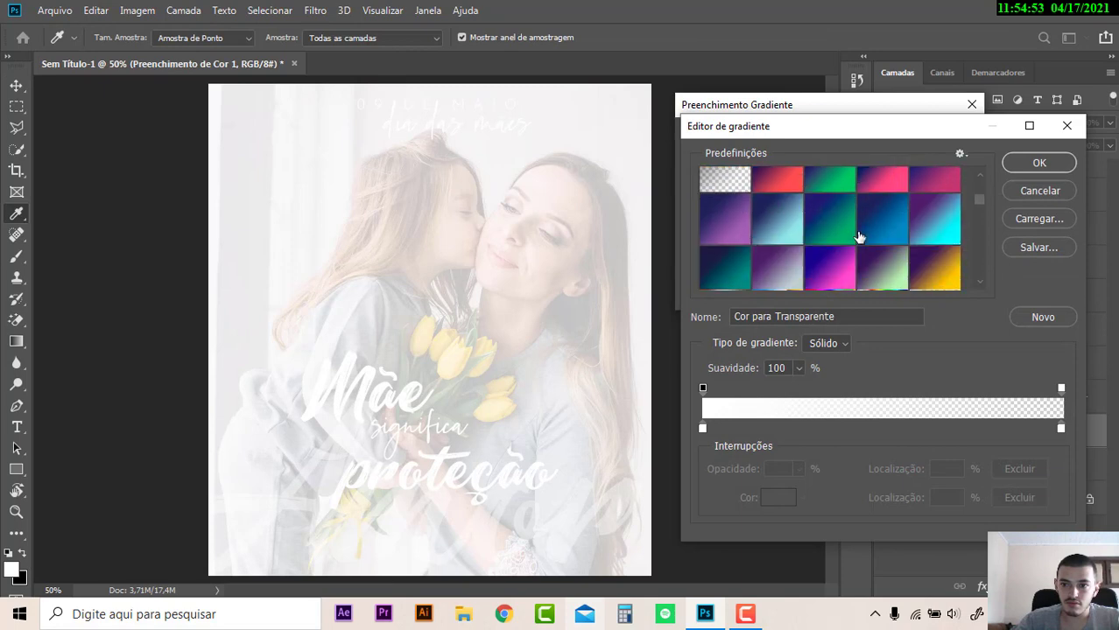
pyautogui.scroll(-1, 859, 237)
pyautogui.click(875, 198)
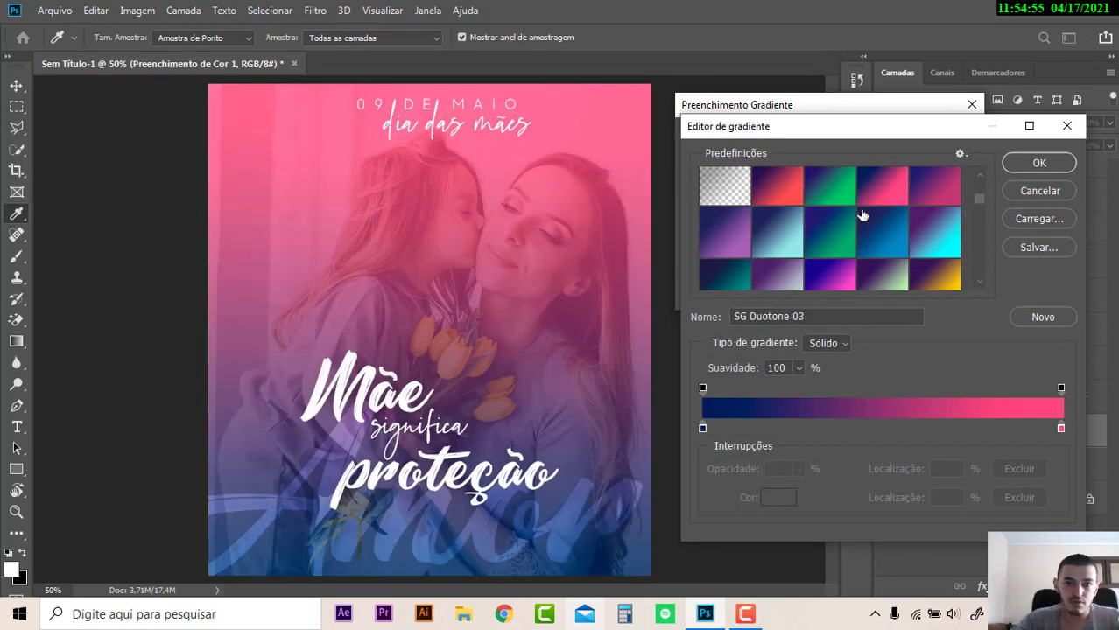
pyautogui.scroll(-2, 861, 215)
pyautogui.scroll(-2, 858, 219)
pyautogui.scroll(-2, 832, 227)
pyautogui.scroll(-1, 812, 233)
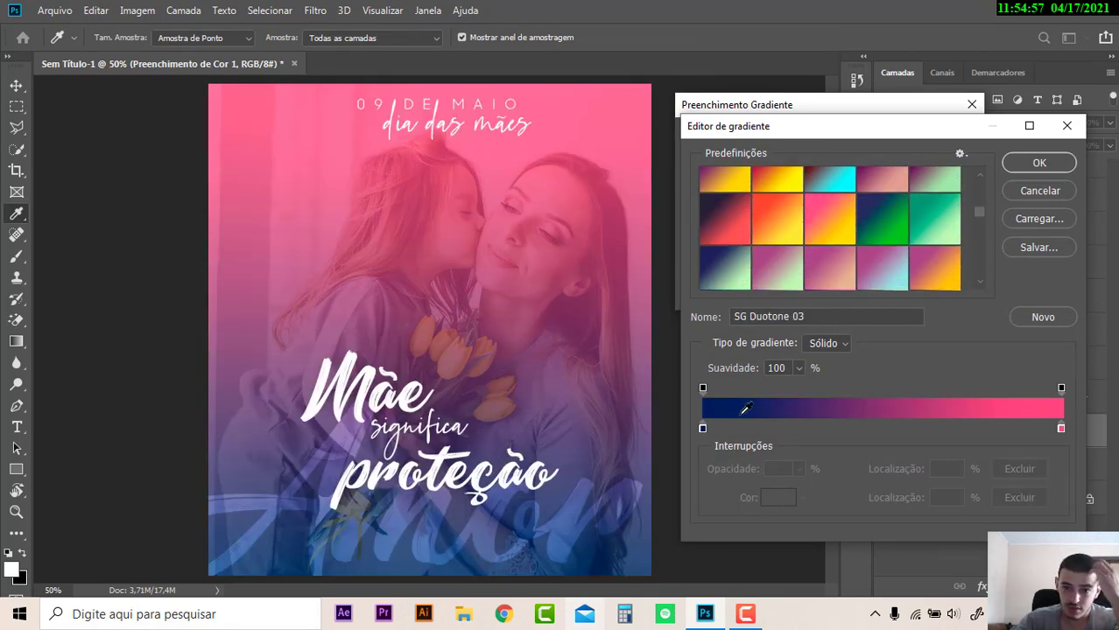
# - Recolour the gradient stops: dark magenta on the left, pink ff4ac6 on the right
pyautogui.click(702, 429)
pyautogui.click(777, 497)
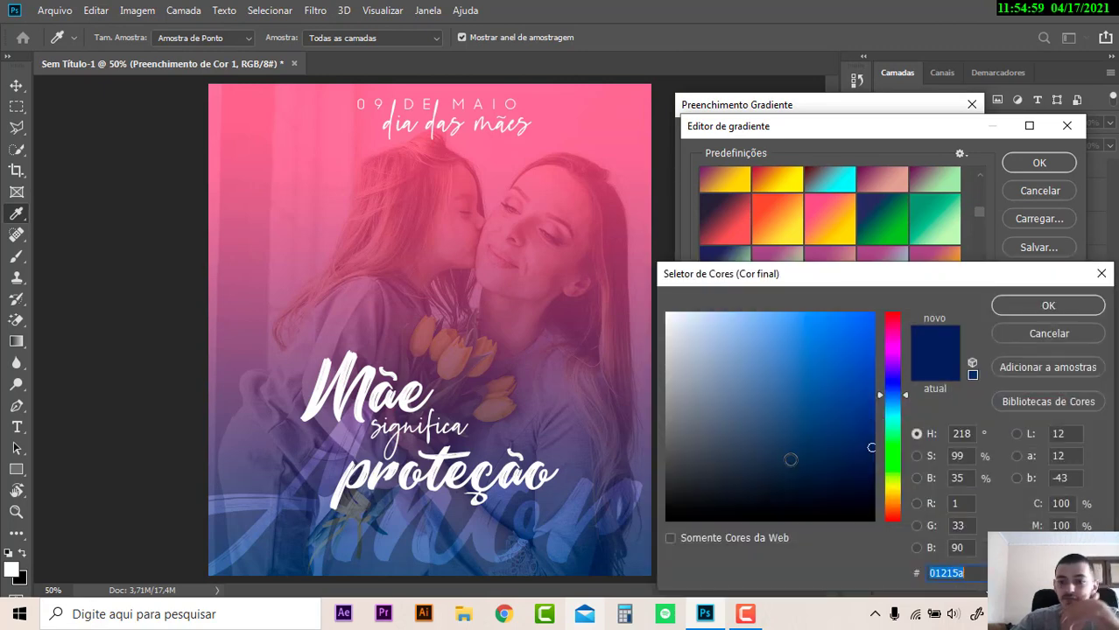
pyautogui.moveTo(891, 362); pyautogui.dragTo(890, 338)
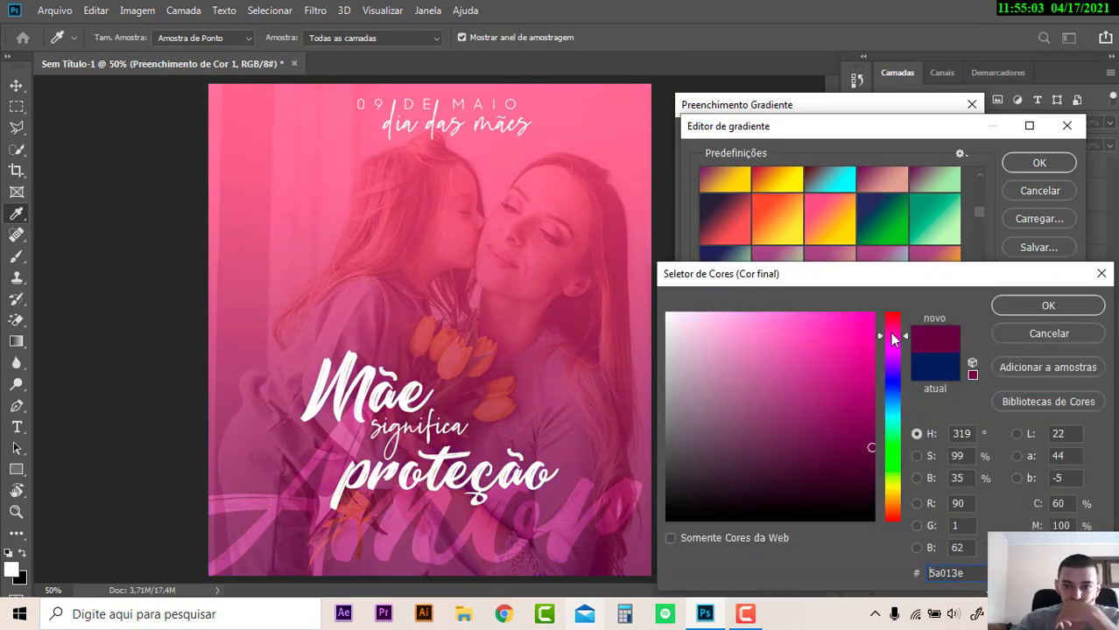
pyautogui.moveTo(890, 332); pyautogui.dragTo(896, 334)
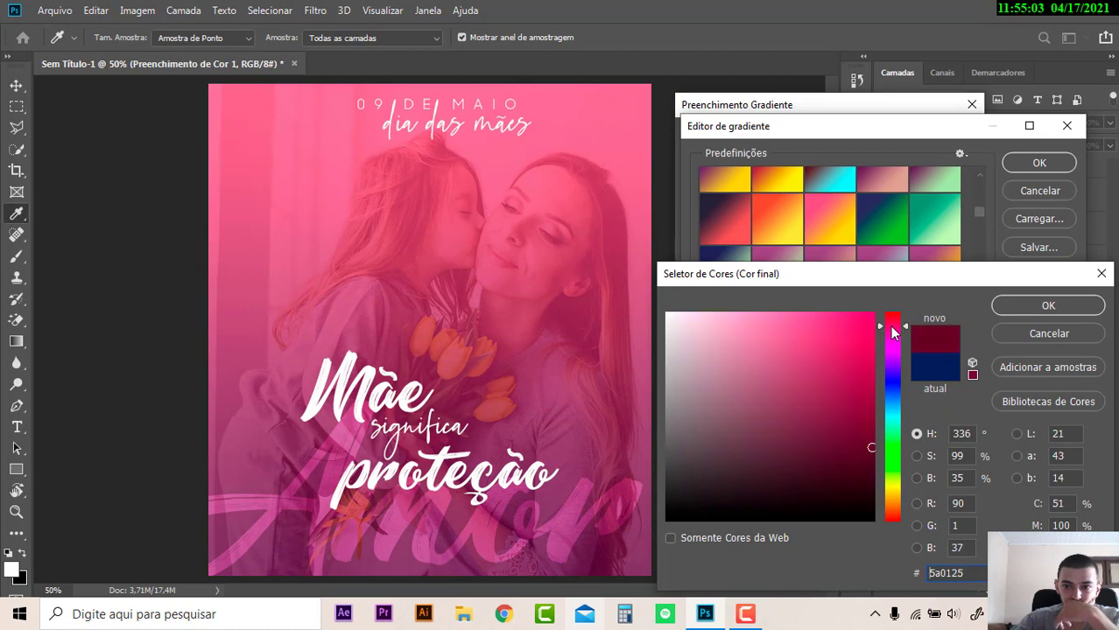
pyautogui.click(1048, 306)
pyautogui.click(1061, 428)
pyautogui.click(778, 497)
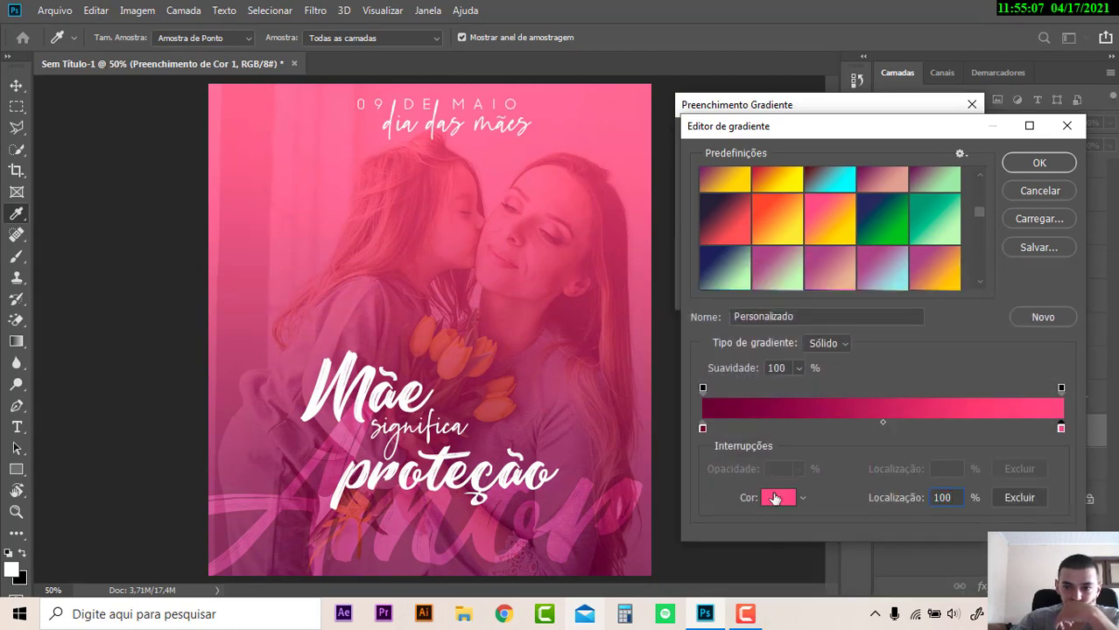
pyautogui.click(895, 330)
pyautogui.moveTo(896, 331); pyautogui.dragTo(896, 337)
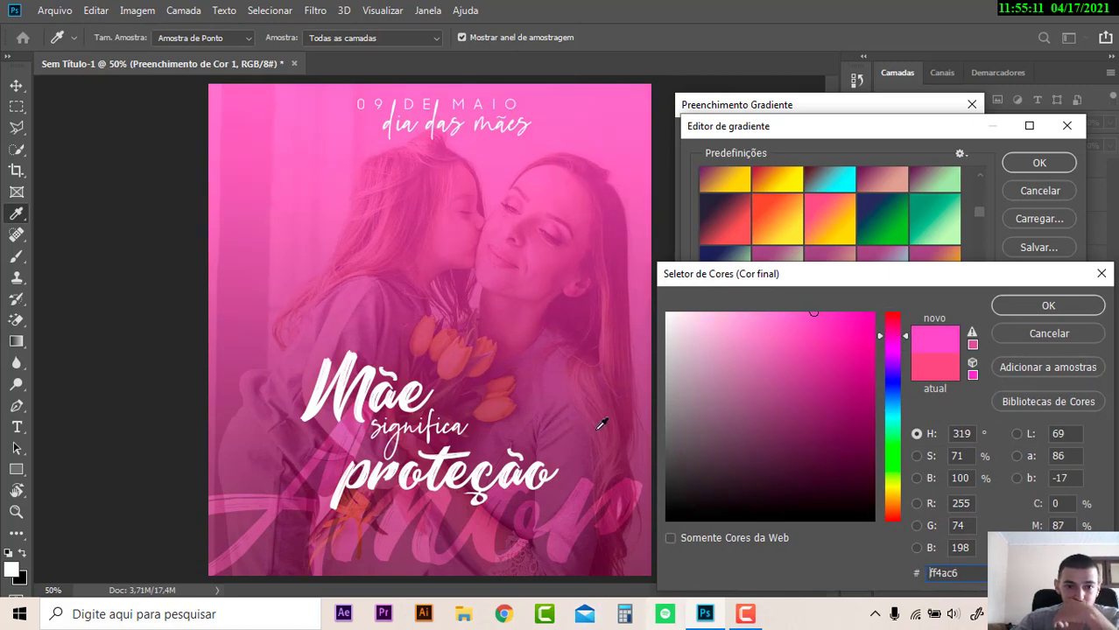
pyautogui.click(1056, 305)
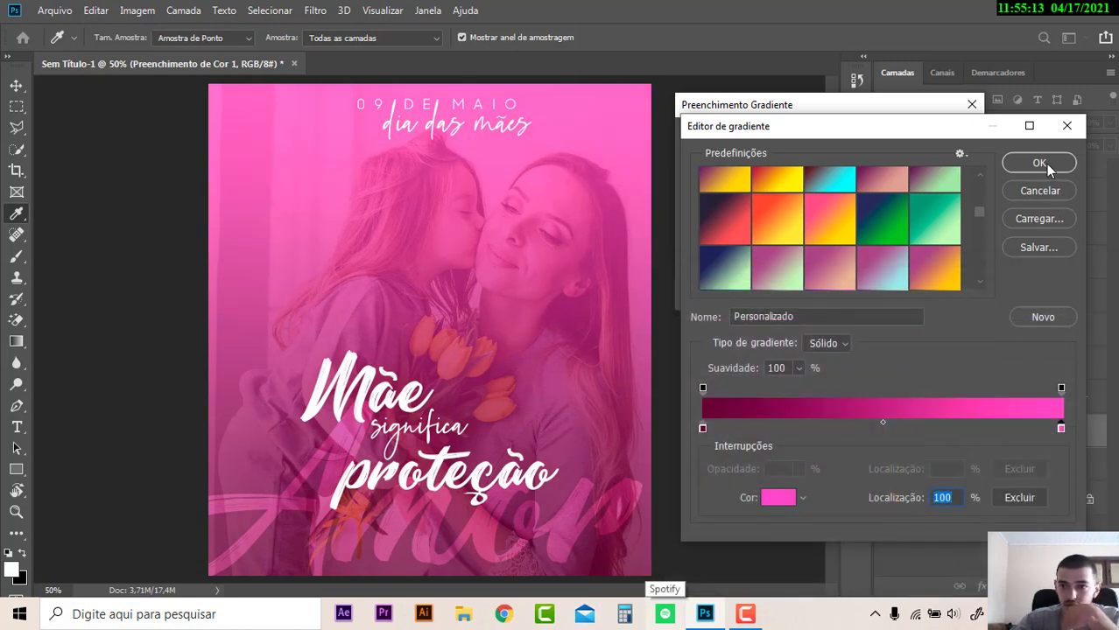
# - Accept the magenta gradient fill and hide its layer to show the solid pink
pyautogui.click(1040, 163)
pyautogui.click(947, 140)
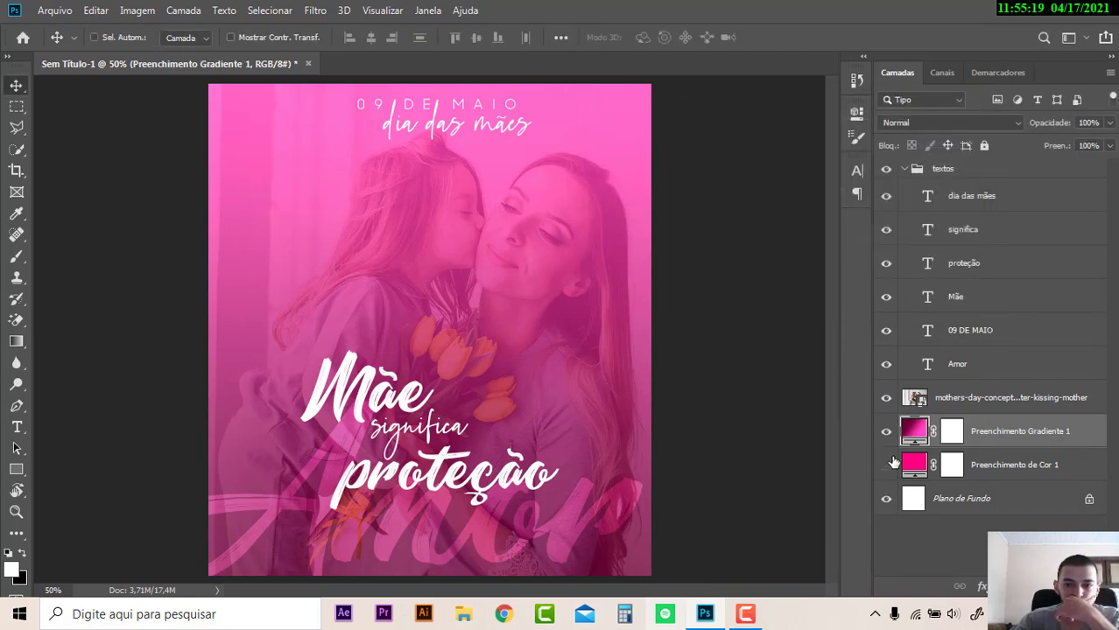
pyautogui.click(887, 432)
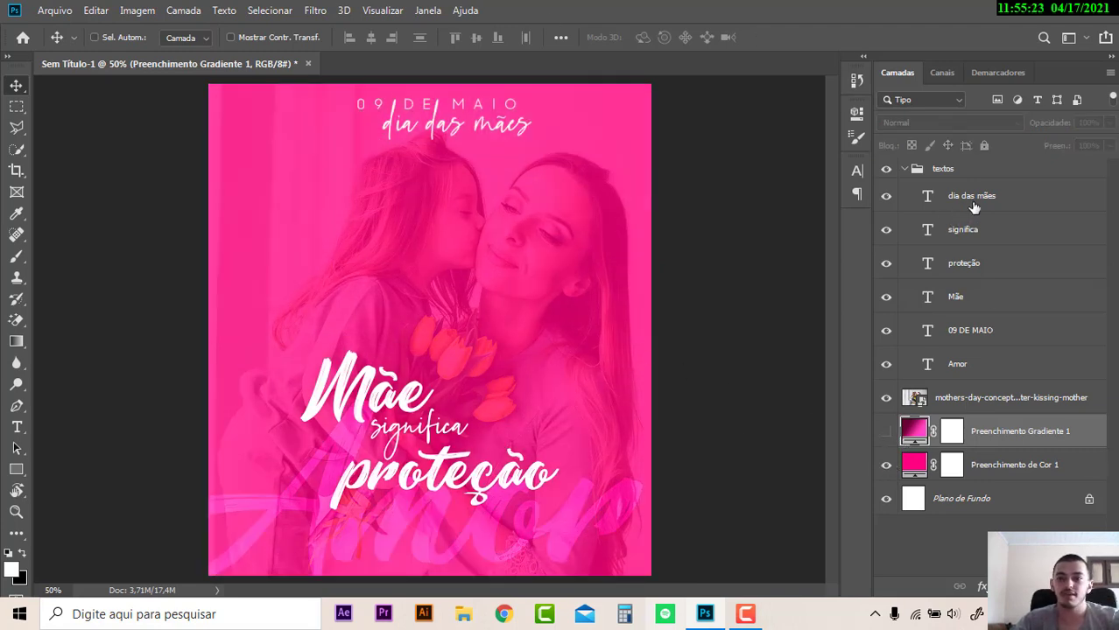
# - Collapse textos, stamp visible layers into Camada 1, and convert it to a smart object
pyautogui.click(974, 179)
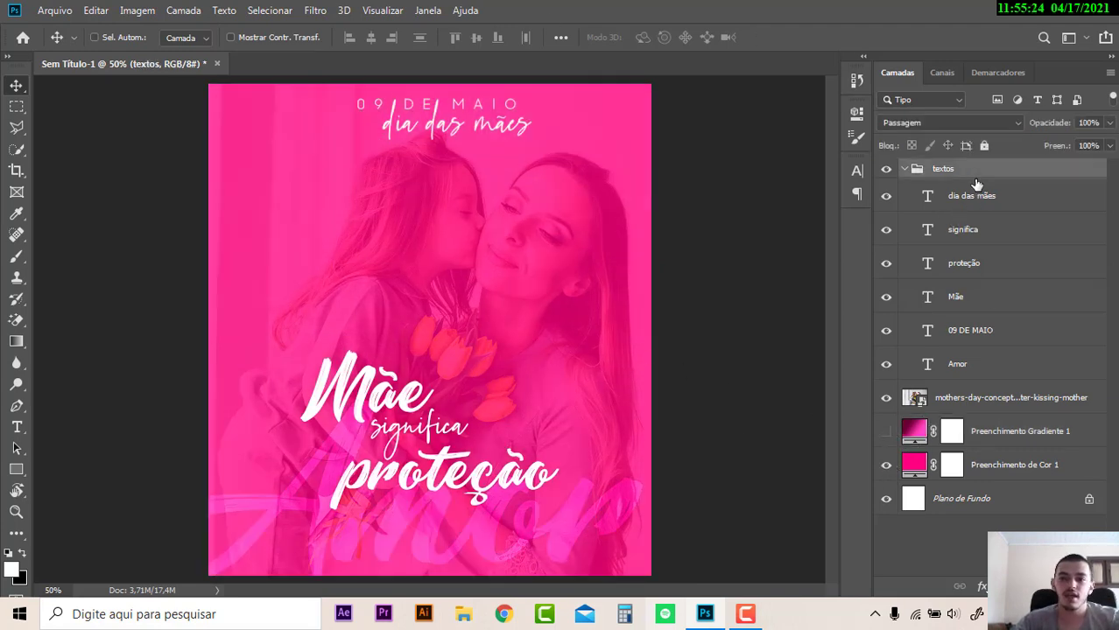
pyautogui.click(904, 169)
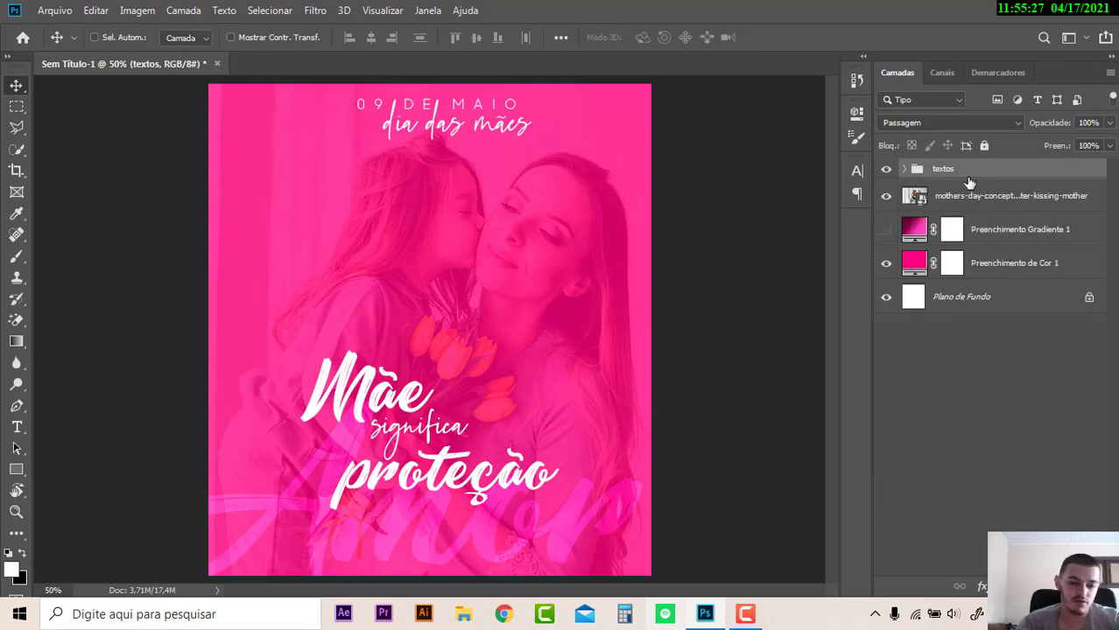
pyautogui.press('ctrl')
pyautogui.hotkey('ctrl', 'shift', 'alt', 'e')
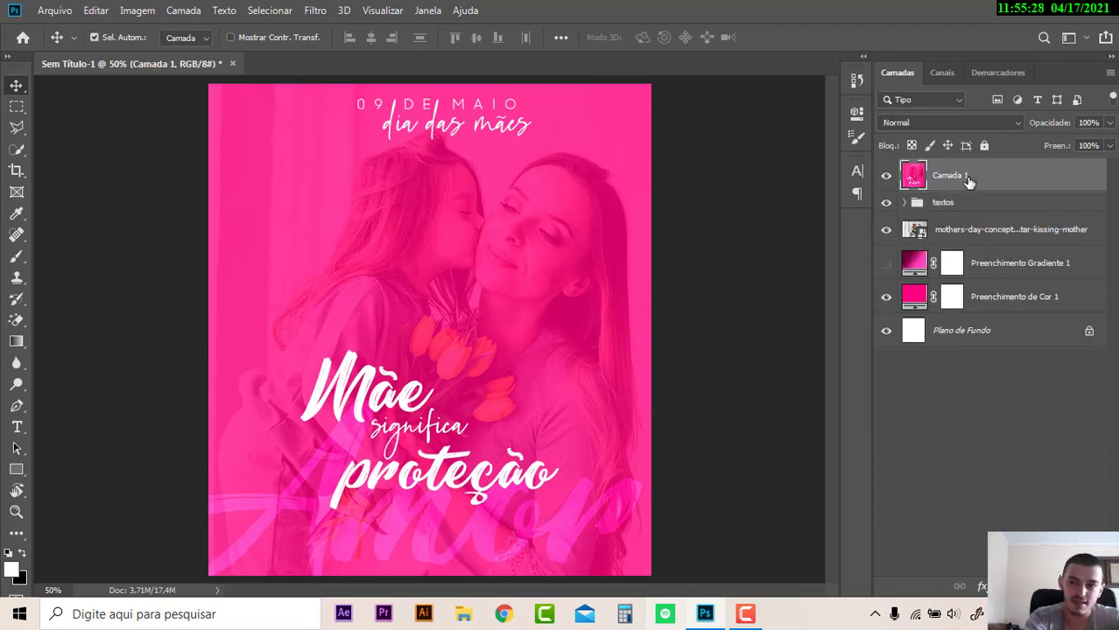
pyautogui.rightClick(969, 182)
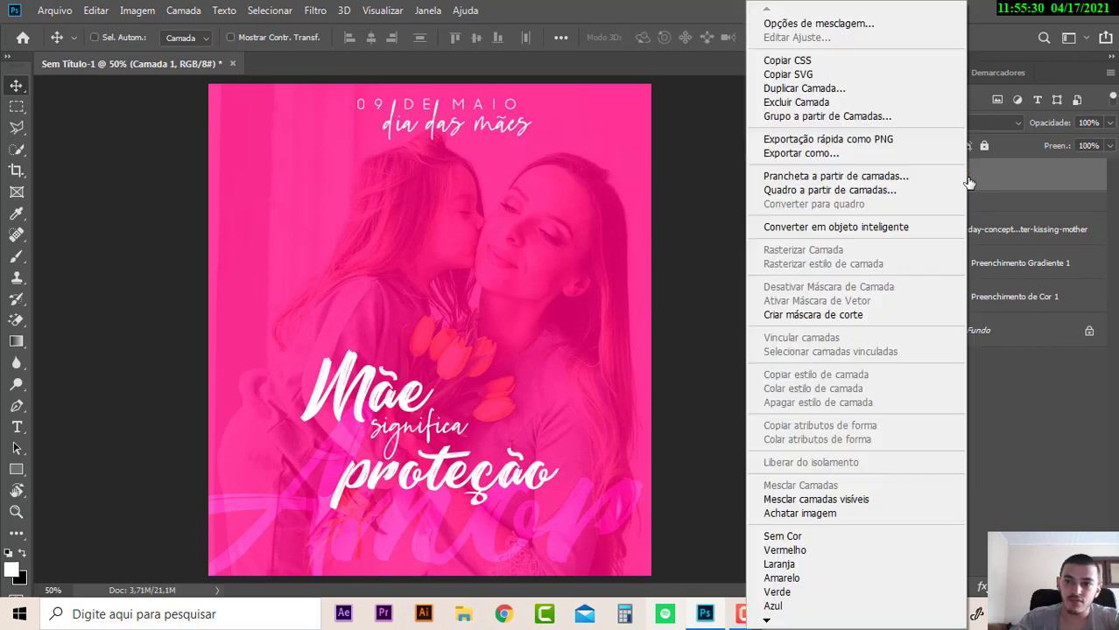
pyautogui.click(754, 227)
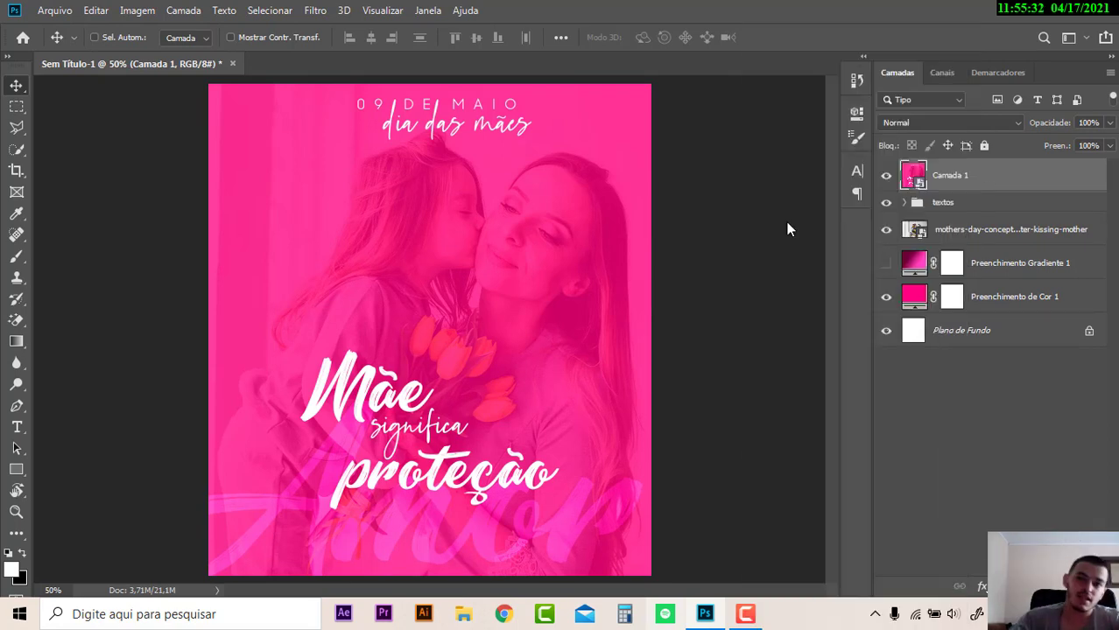
pyautogui.click(315, 10)
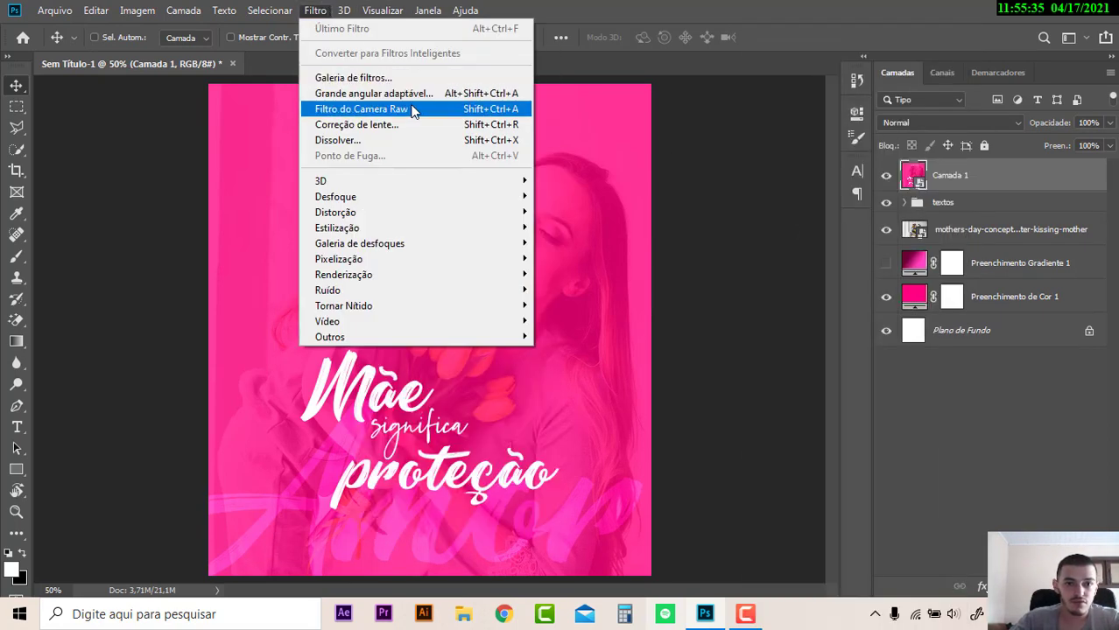
# - Open Filtro do Camera Raw, shift the white balance slightly, and leave Contraste at 0
pyautogui.click(411, 106)
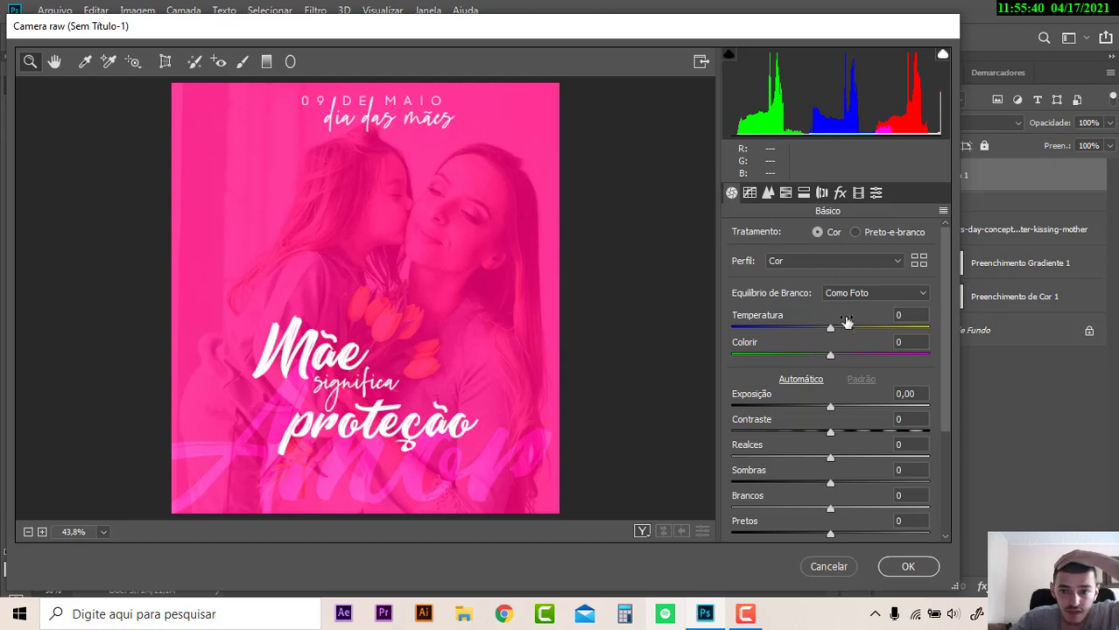
pyautogui.moveTo(846, 324)
pyautogui.mouseDown()
pyautogui.moveTo(814, 327)
pyautogui.moveTo(829, 327)
pyautogui.moveTo(834, 356)
pyautogui.mouseUp()
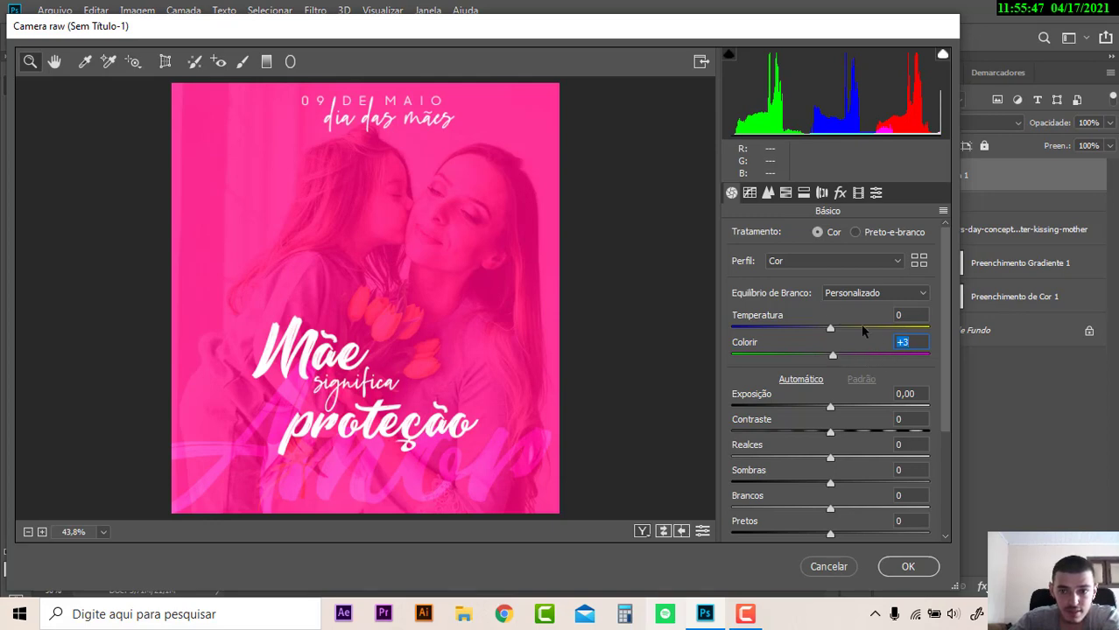
pyautogui.scroll(-2, 794, 351)
pyautogui.scroll(-2, 795, 342)
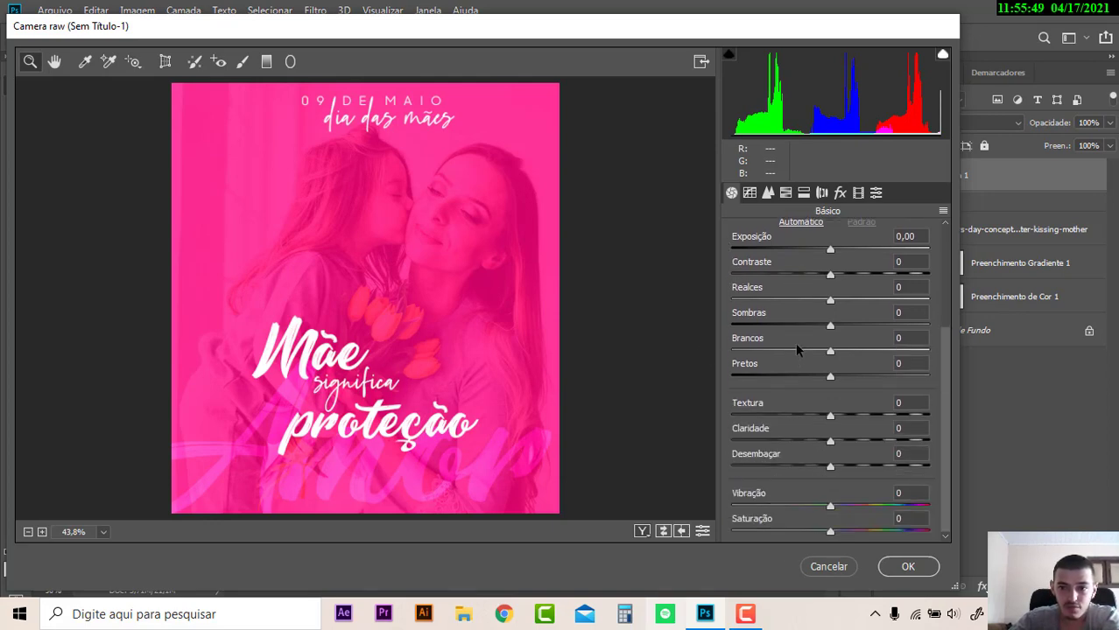
pyautogui.moveTo(831, 277); pyautogui.dragTo(860, 275)
pyautogui.doubleClick(855, 277)
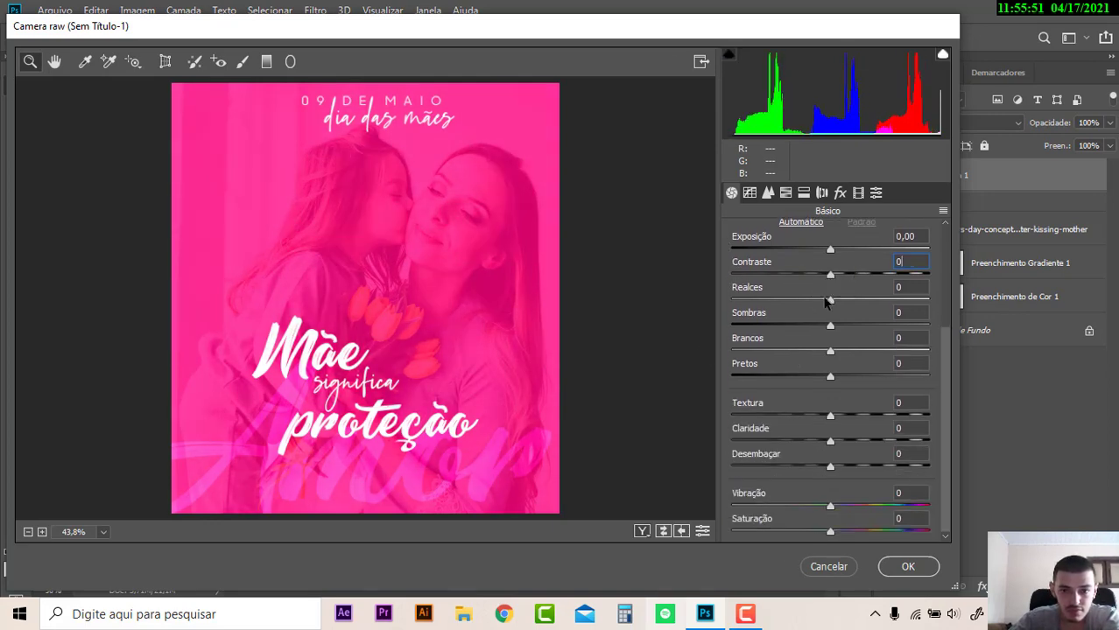
# - Set Claridade to +10 and keep Pretos at 0 after testing
pyautogui.moveTo(830, 438); pyautogui.dragTo(916, 436)
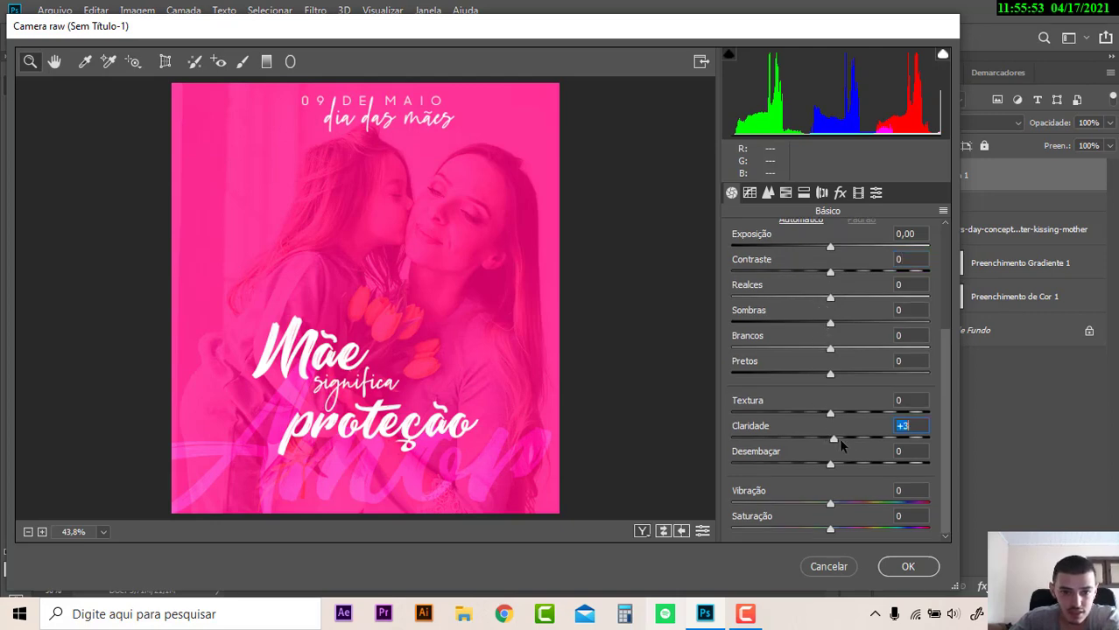
pyautogui.doubleClick(913, 438)
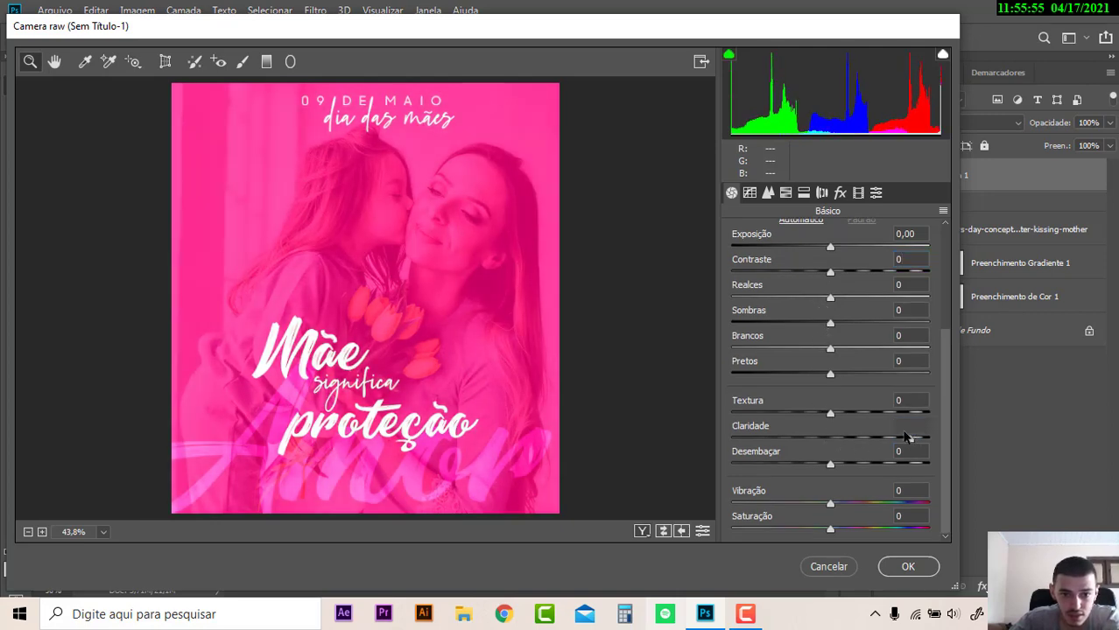
pyautogui.moveTo(830, 440); pyautogui.dragTo(839, 440)
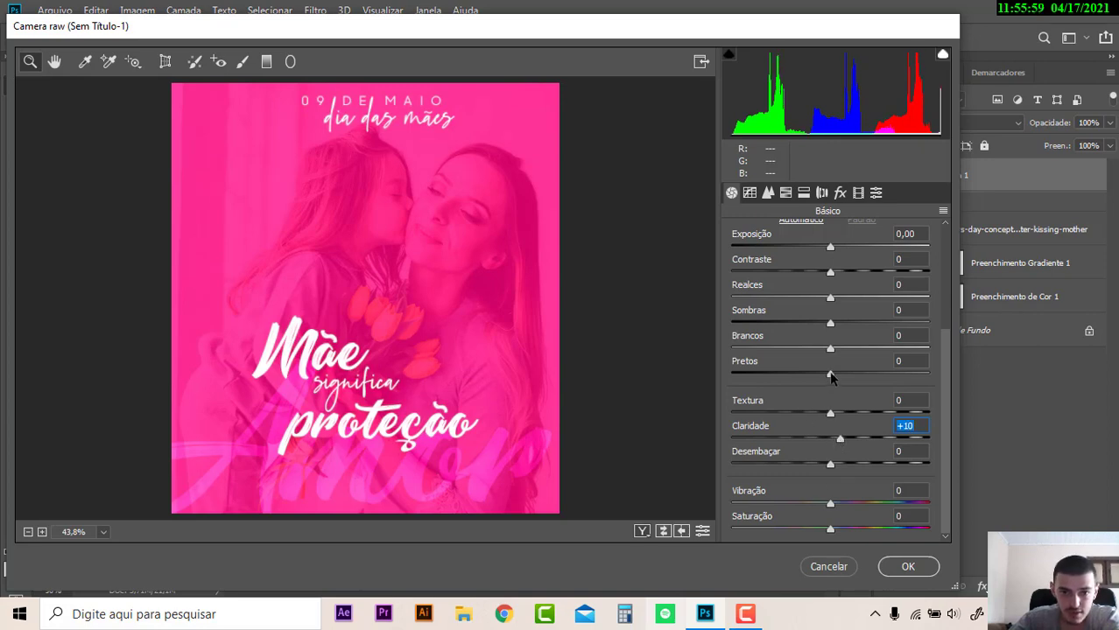
pyautogui.moveTo(832, 376); pyautogui.dragTo(795, 377)
pyautogui.doubleClick(794, 377)
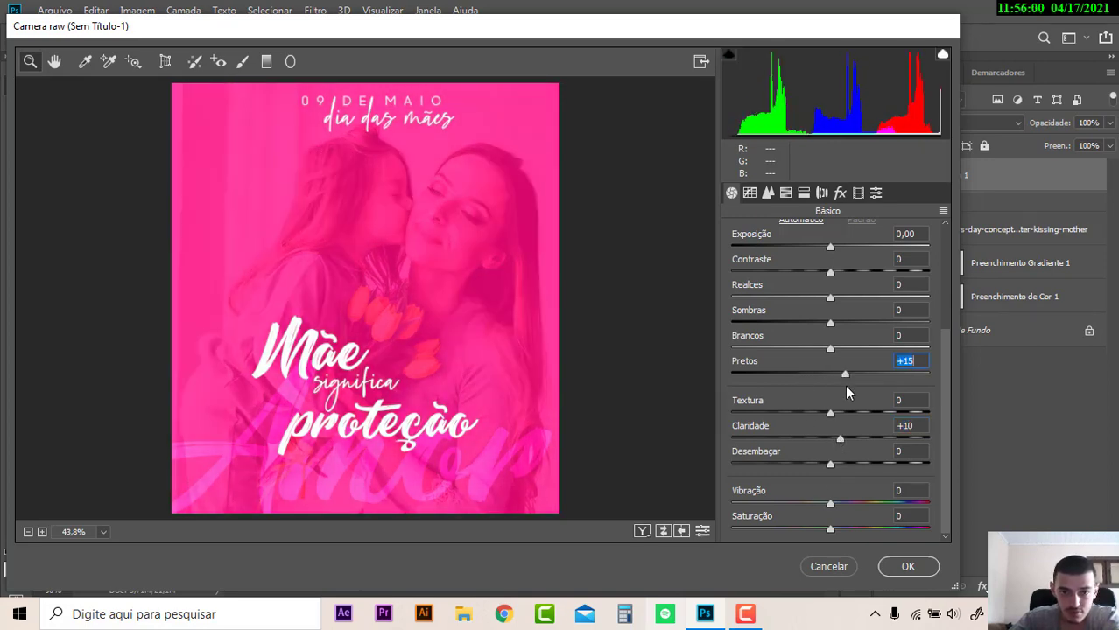
# - In Camera Raw Efeitos, add grain intensity 9 and a -33 vignette, then apply
pyautogui.click(842, 194)
pyautogui.moveTo(739, 271)
pyautogui.mouseDown()
pyautogui.moveTo(774, 272)
pyautogui.moveTo(755, 266)
pyautogui.mouseUp()
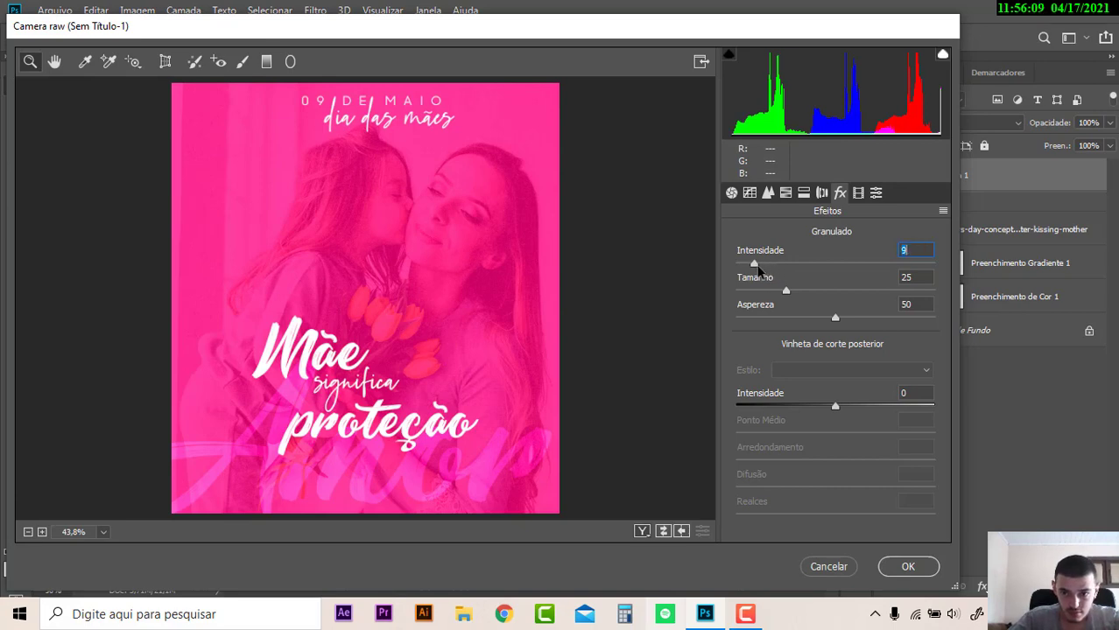
pyautogui.moveTo(833, 407); pyautogui.dragTo(795, 403)
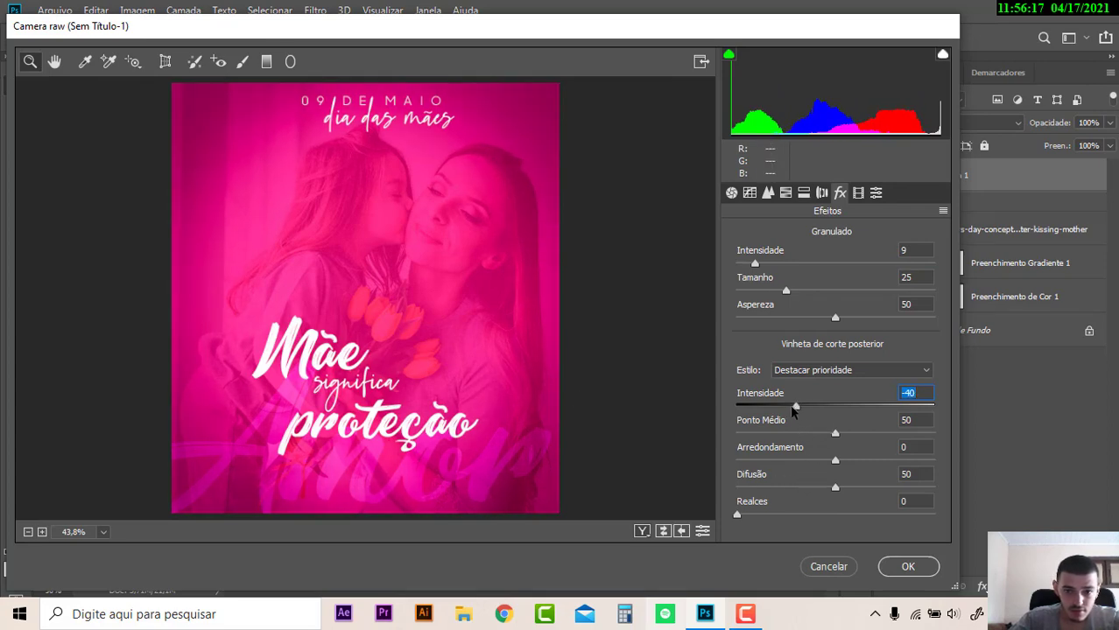
pyautogui.moveTo(791, 405); pyautogui.dragTo(799, 406)
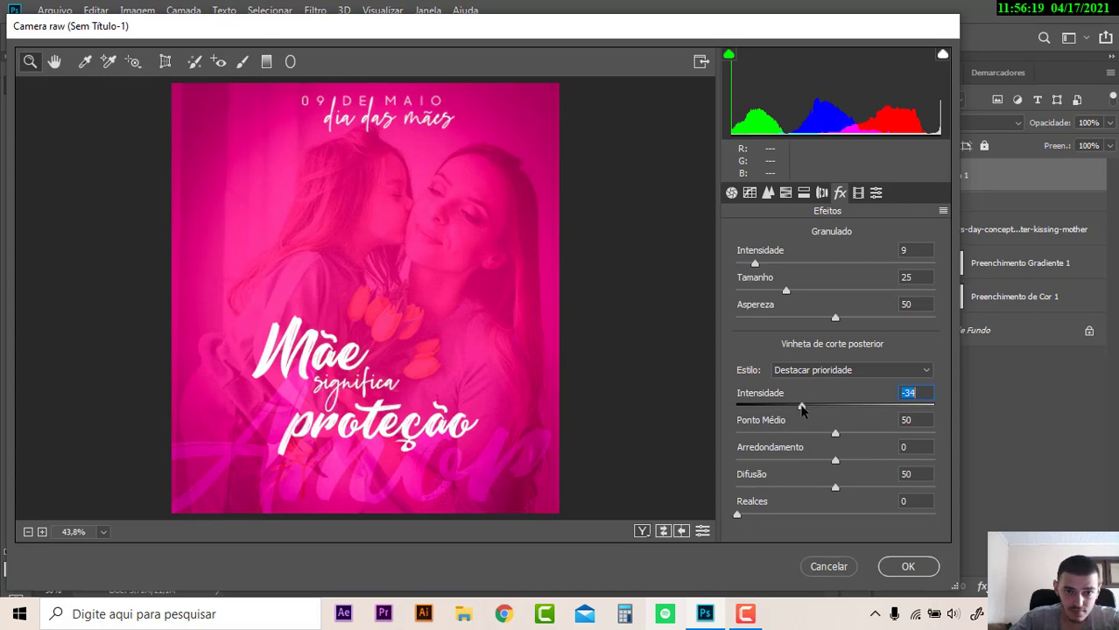
pyautogui.click(910, 567)
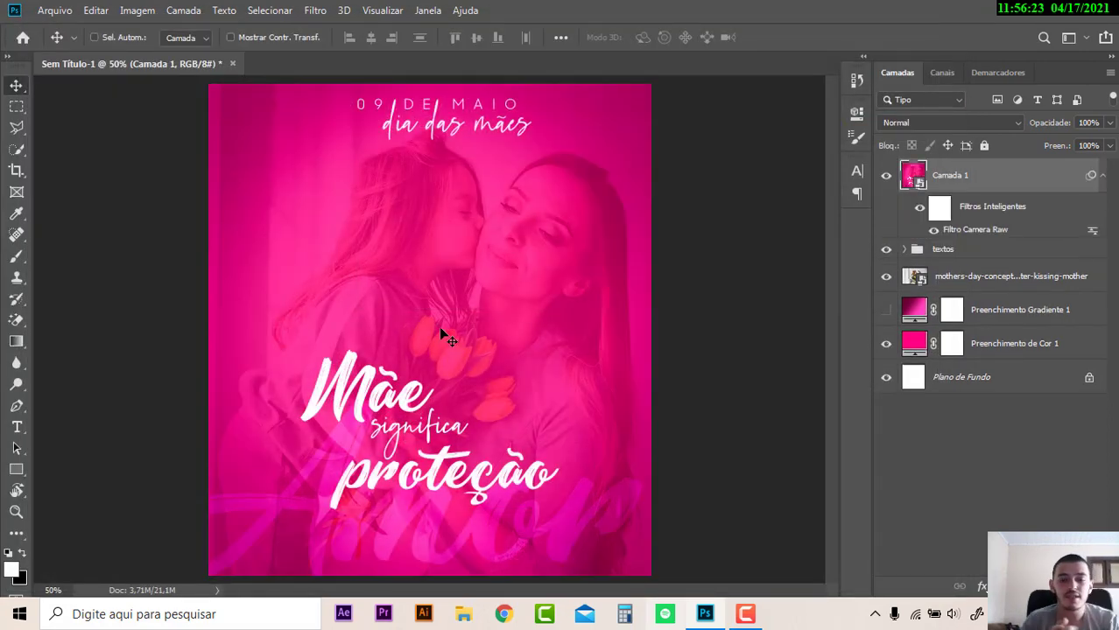